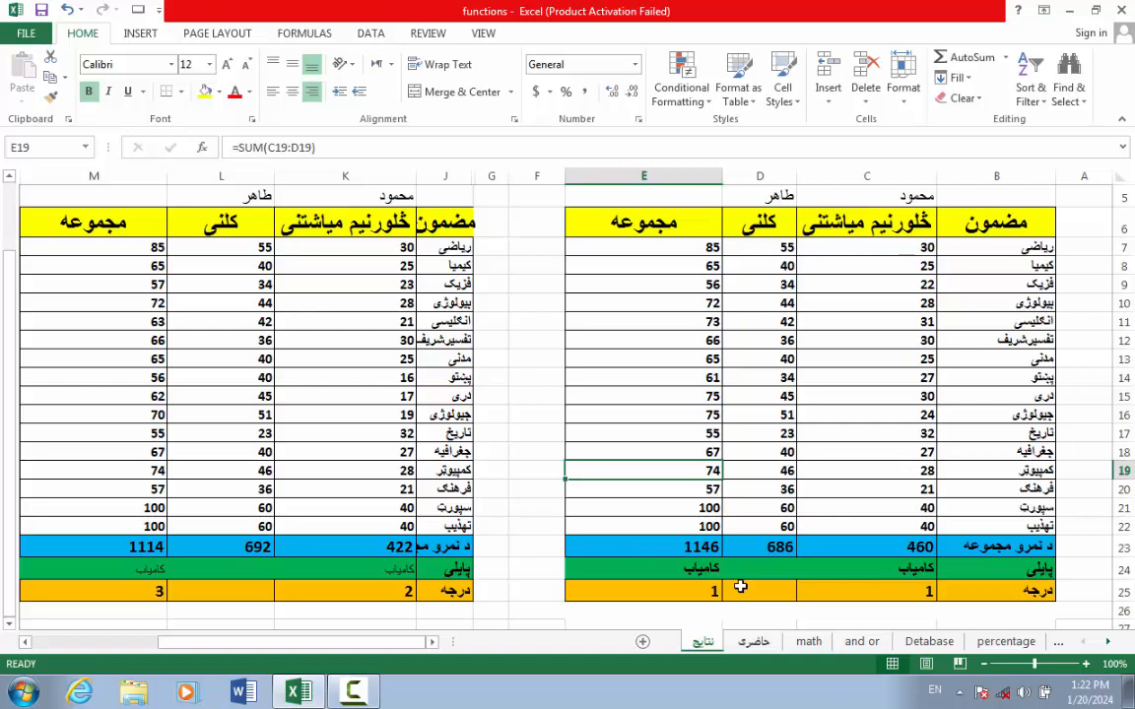
Step: Copy the marks table B6:E25 on the نتایج sheet and add a new worksheet with right-to-left direction
click(1038, 593)
drag(1038, 593, 611, 221)
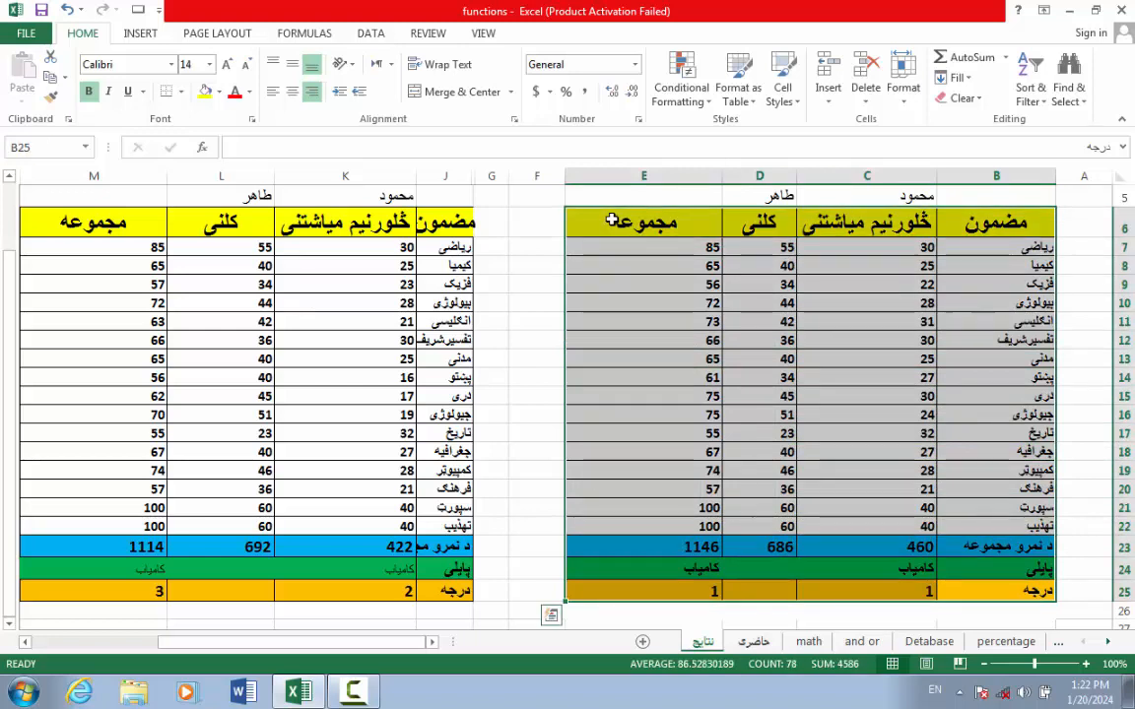
key(ctrl+c)
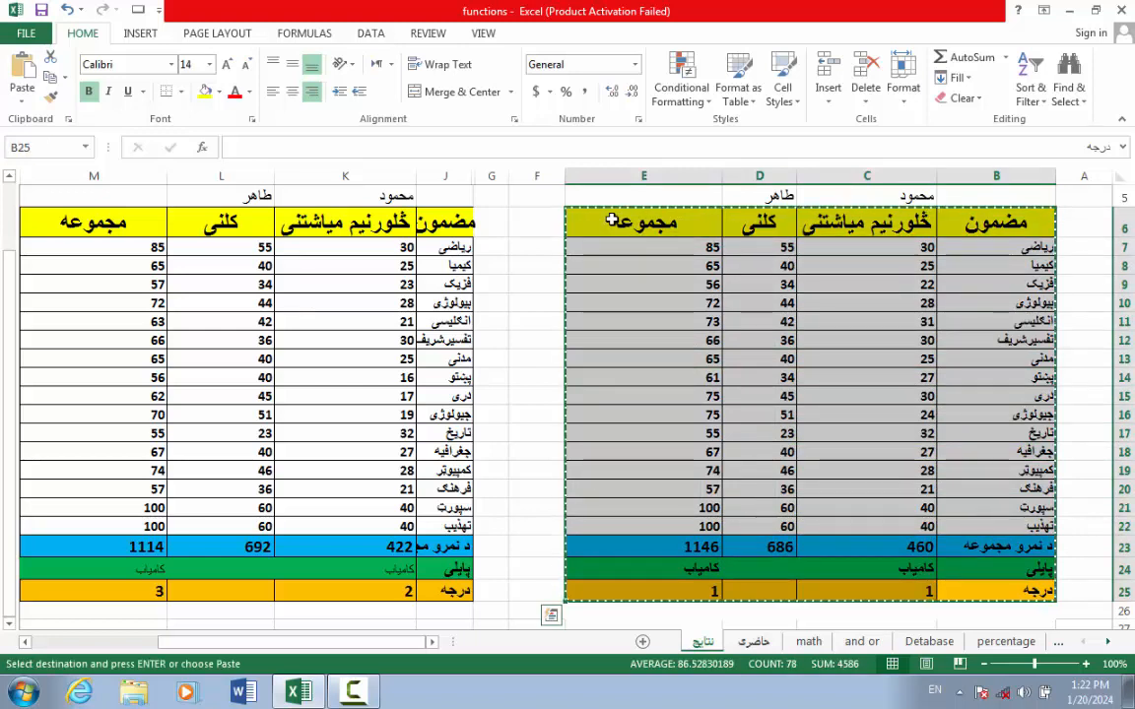
click(643, 641)
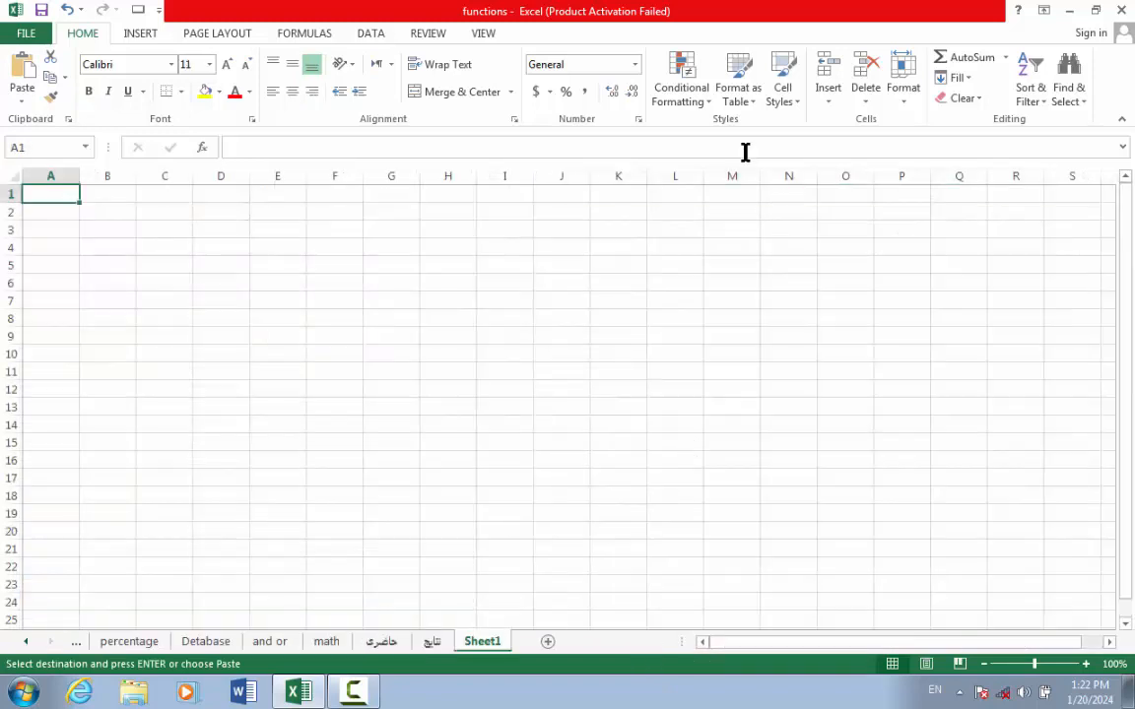
click(236, 33)
click(599, 89)
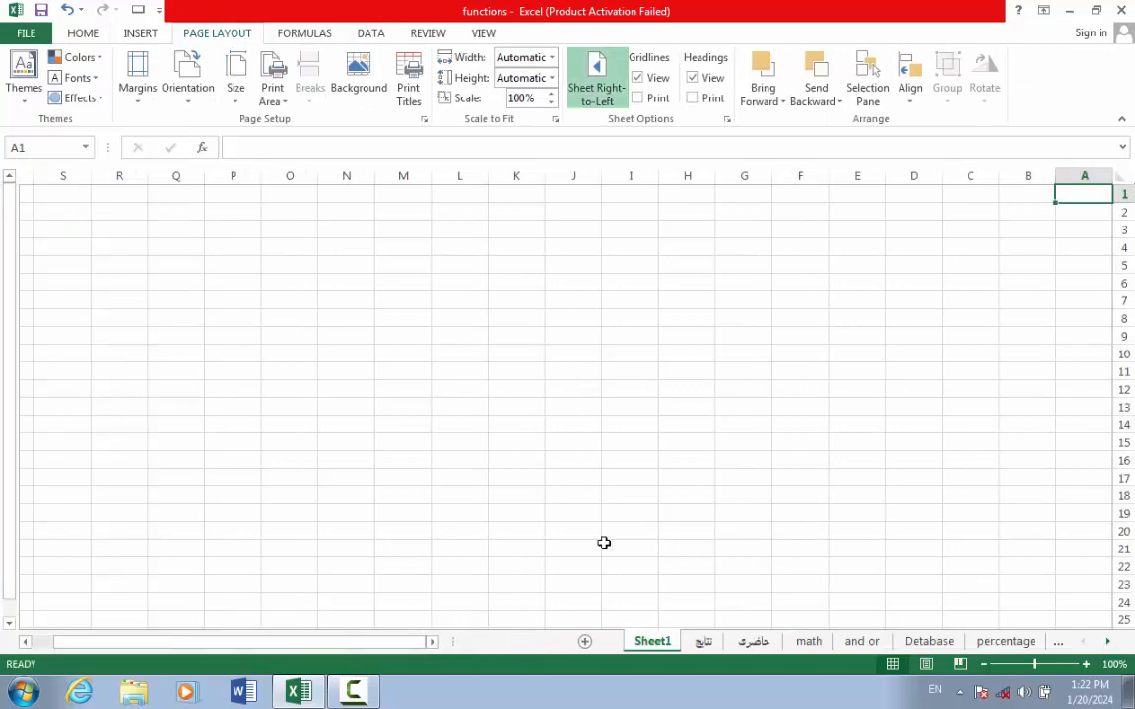
Step: Copy the selected marks table B6:E25 from the نتایج sheet again and paste it into Sheet1 starting at C4
click(704, 642)
key(ctrl+c)
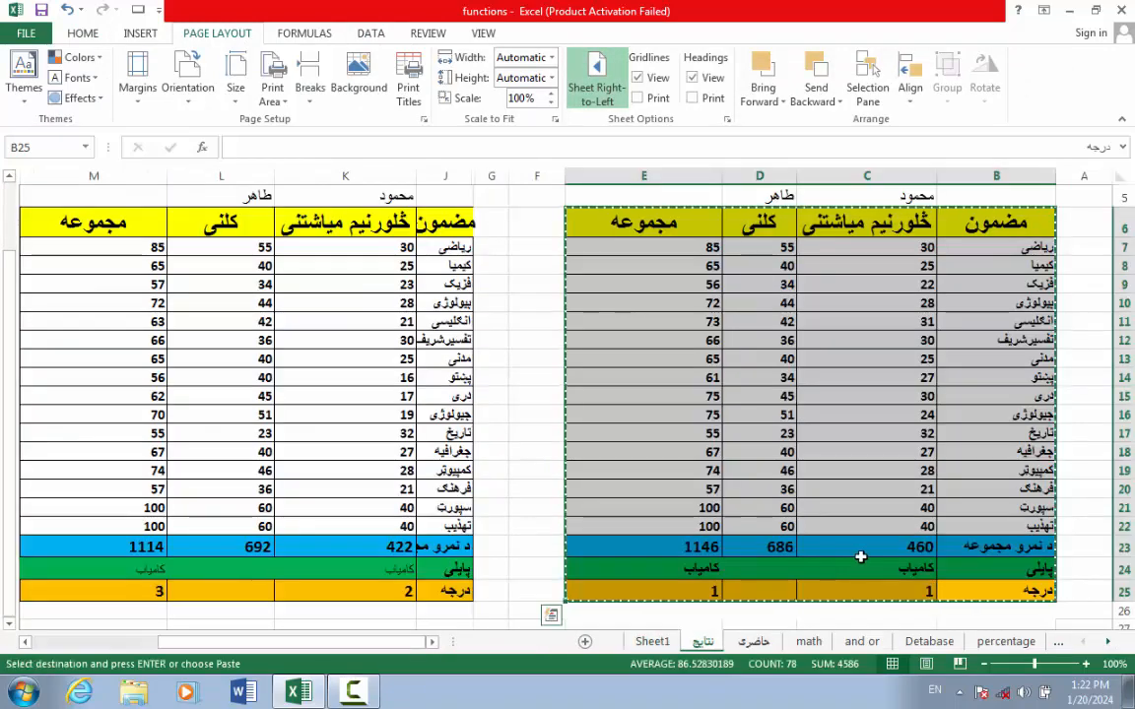
click(652, 641)
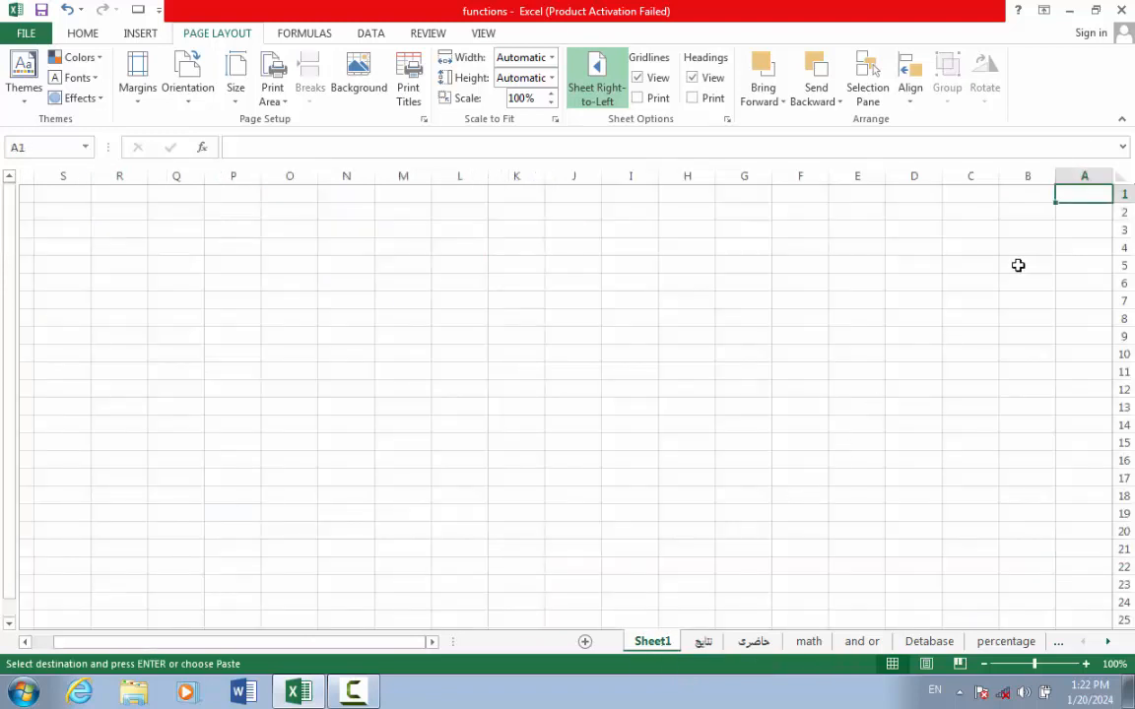
click(978, 254)
key(ctrl+v)
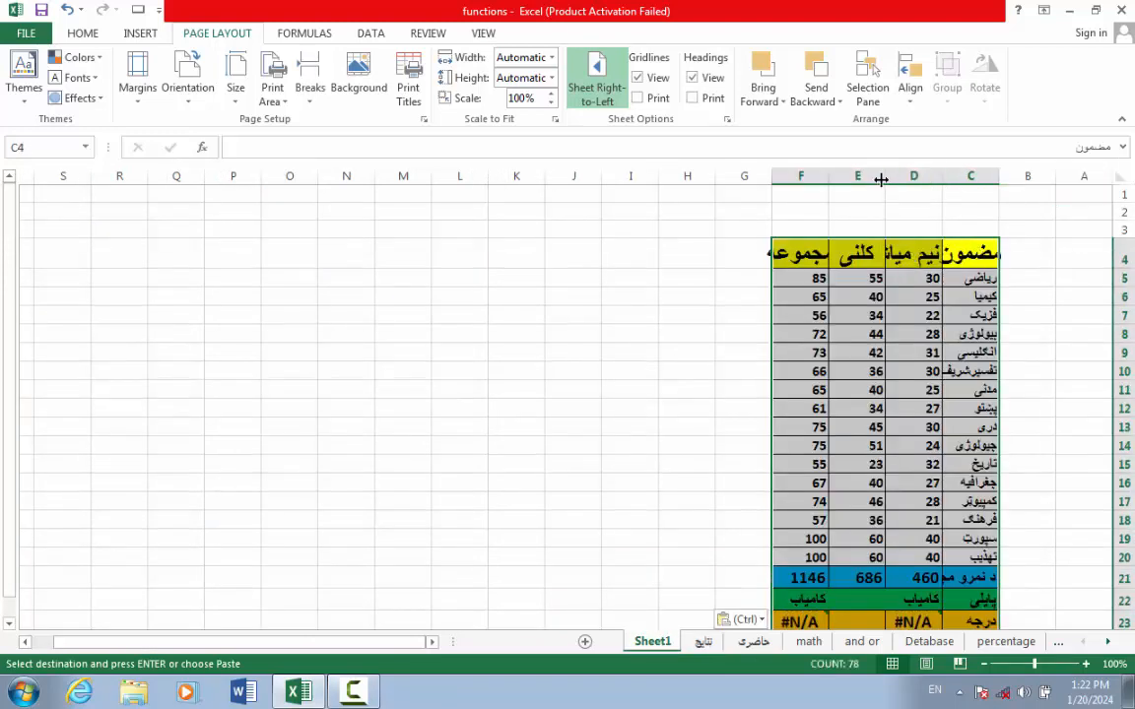
Step: Widen columns C, D, E and F of the pasted table so their headings and labels fit
drag(885, 179, 750, 181)
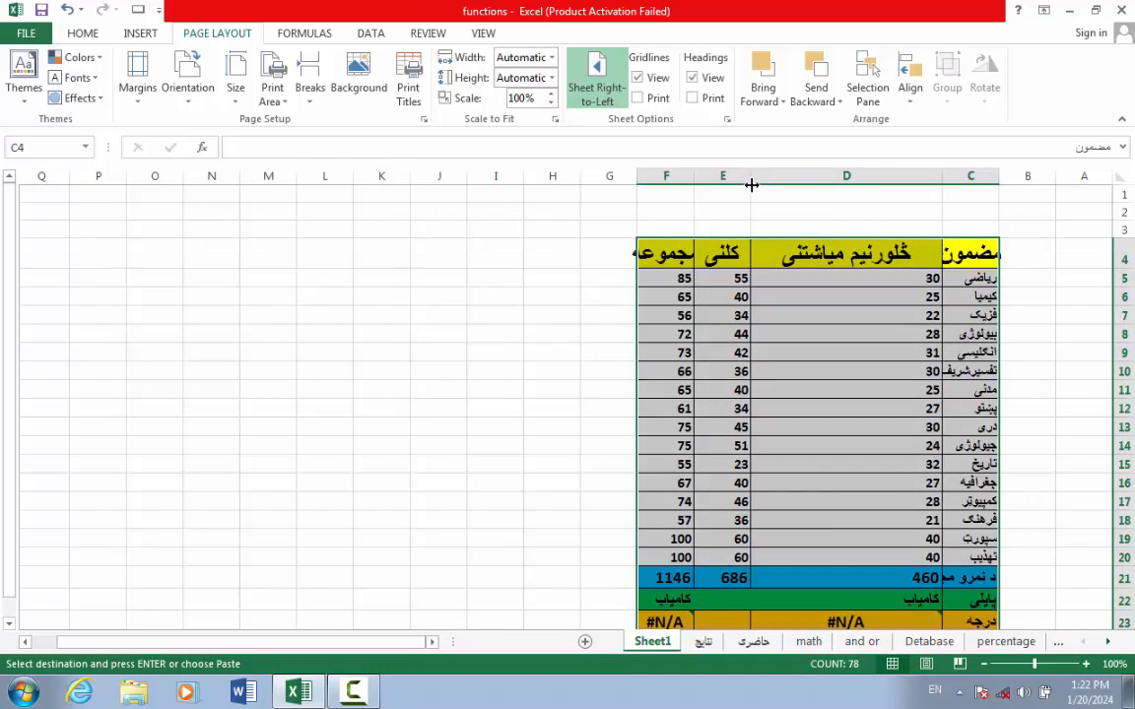
drag(635, 178, 368, 175)
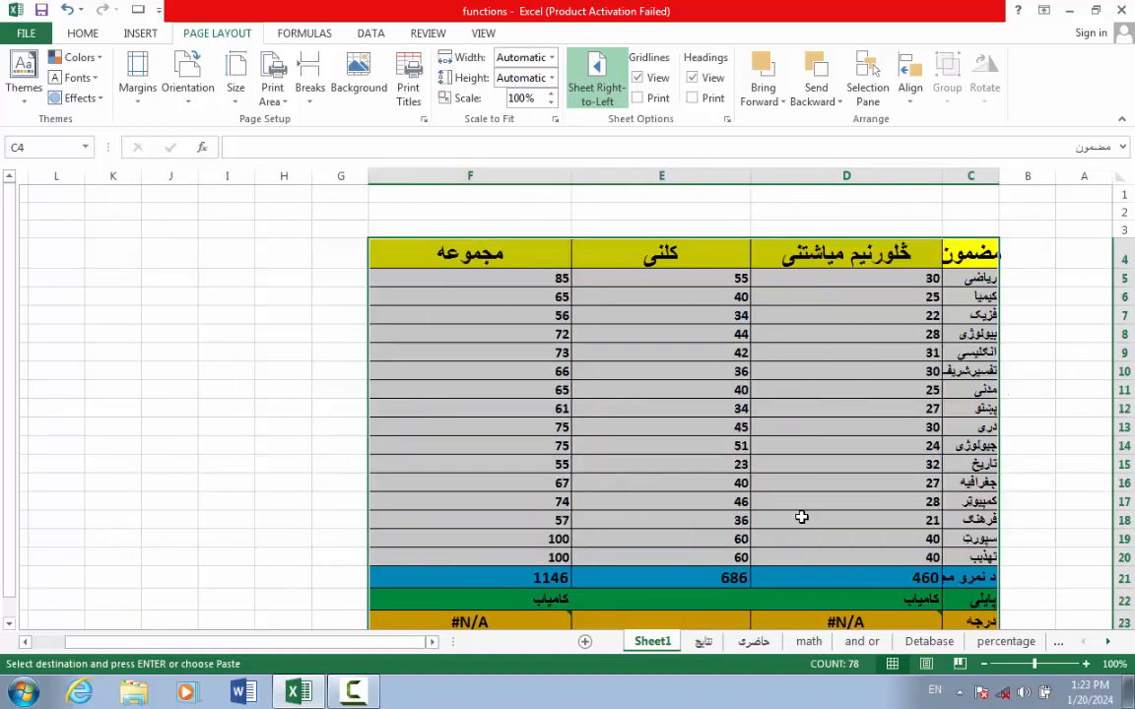
drag(13, 380, 20, 468)
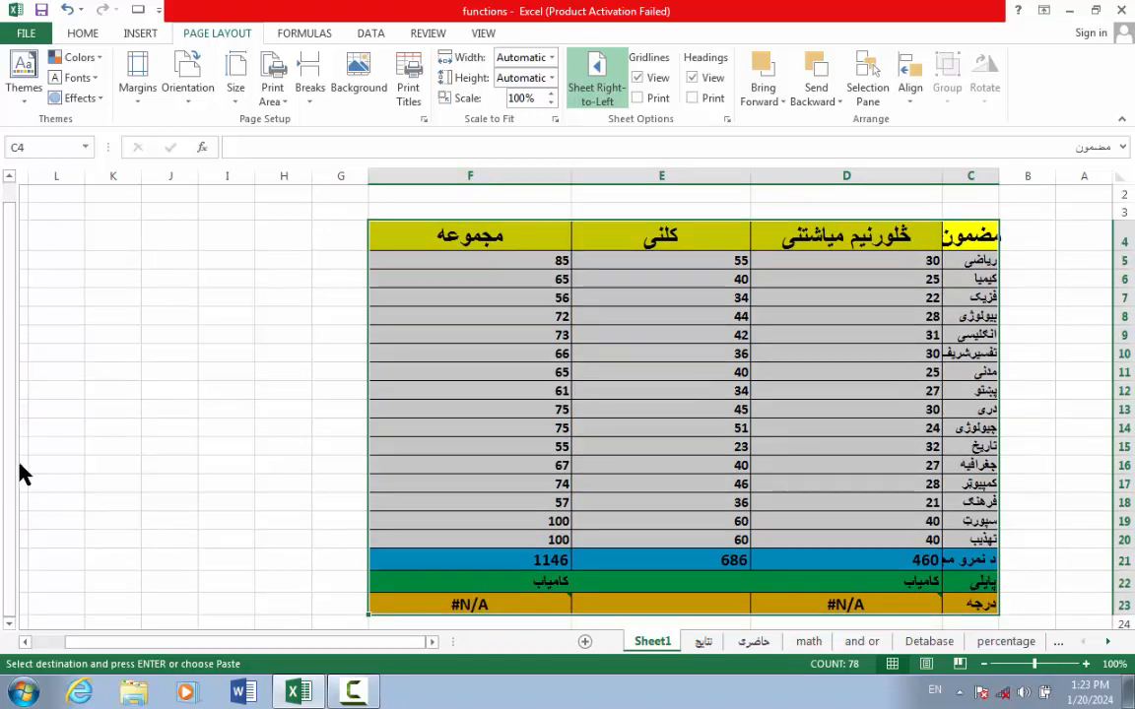
drag(943, 182, 883, 187)
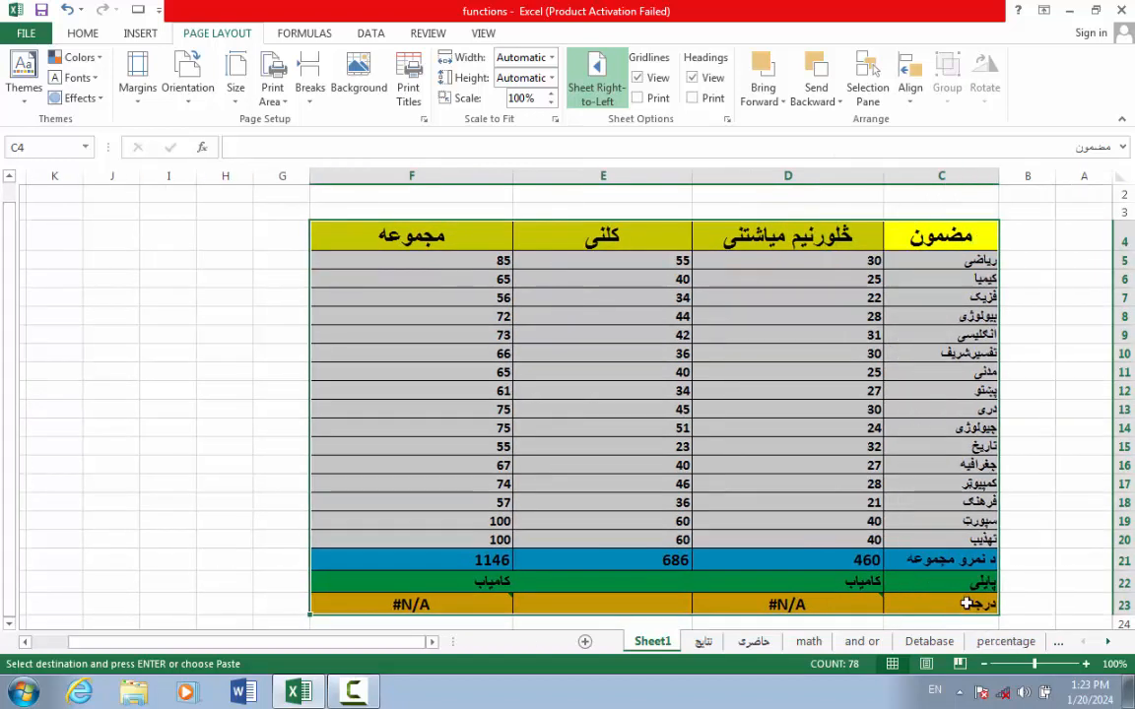
Step: Clear the contents of the three coloured summary rows, C21:F23, keeping their formatting
drag(926, 607, 424, 559)
key(Delete)
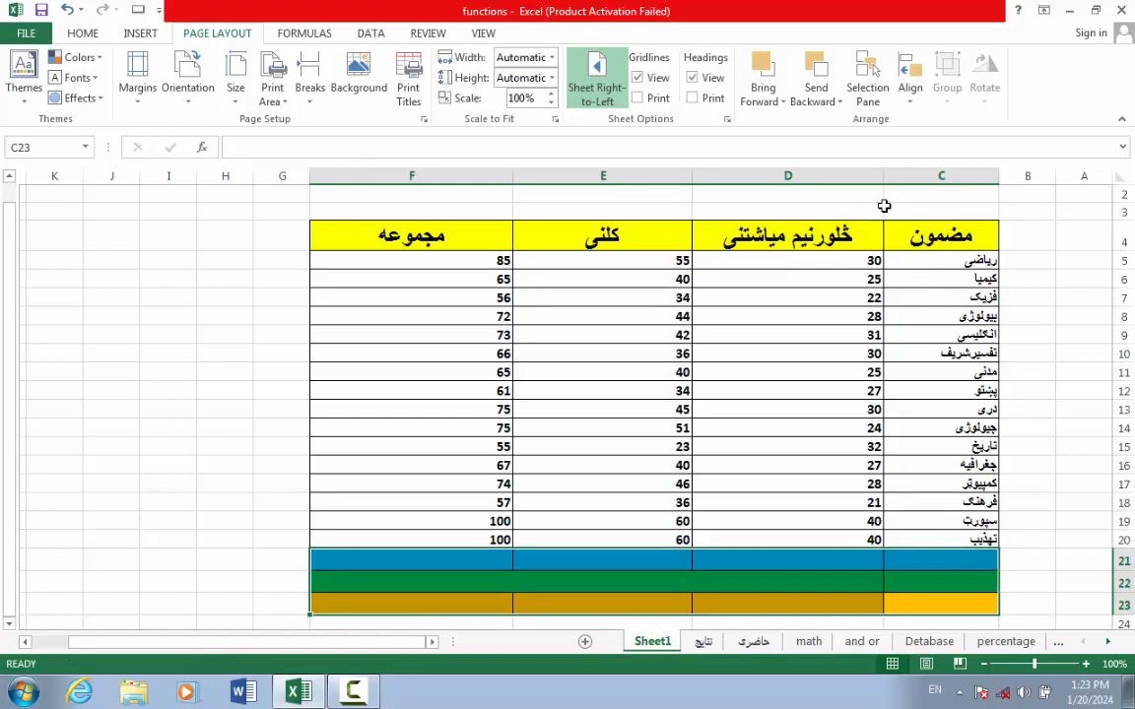
click(802, 197)
Step: Enter the heading نوم in C2 and the student's name below it in C3
click(907, 193)
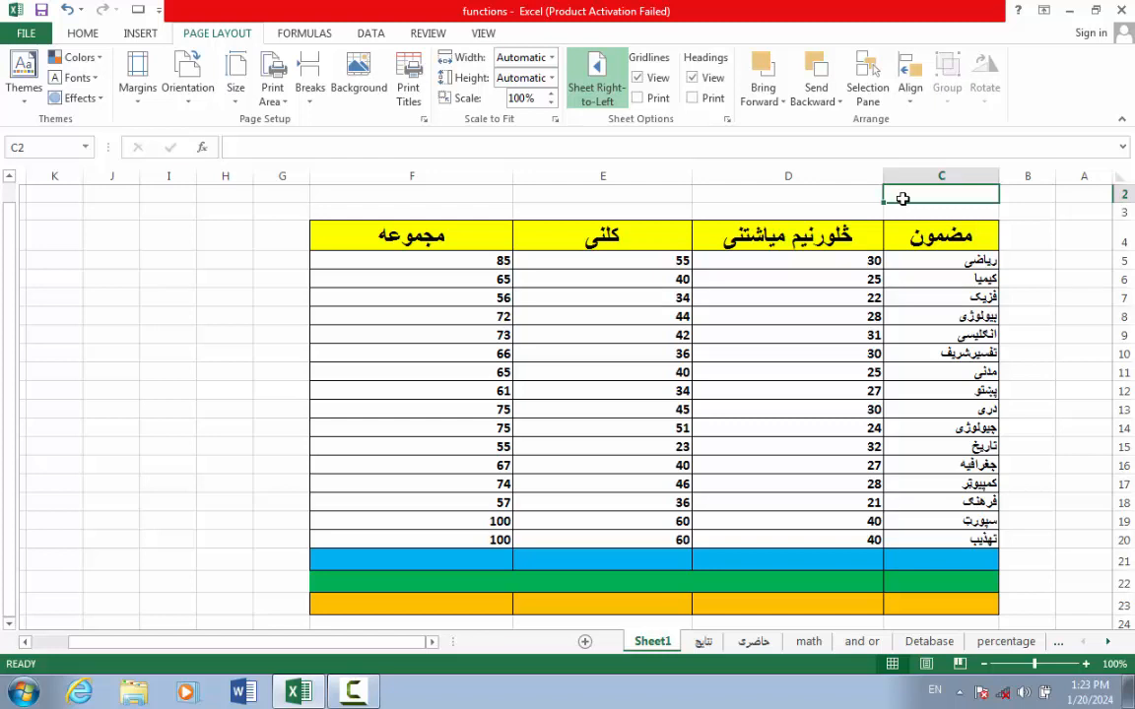
text(k,)
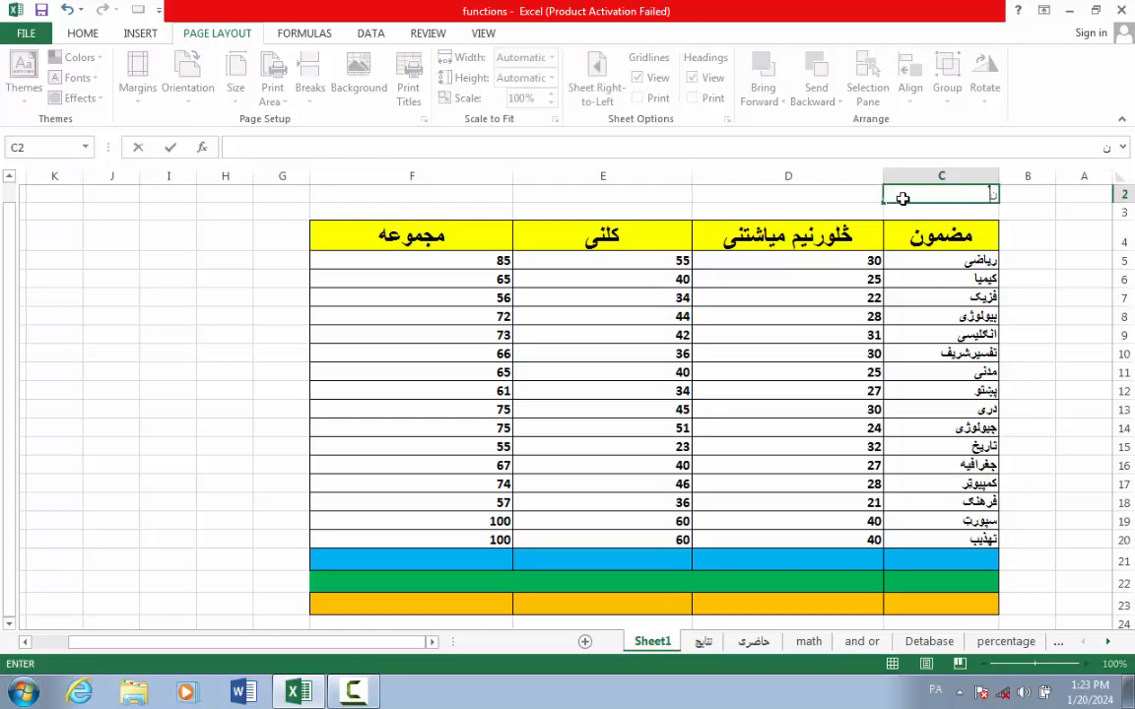
key(Return)
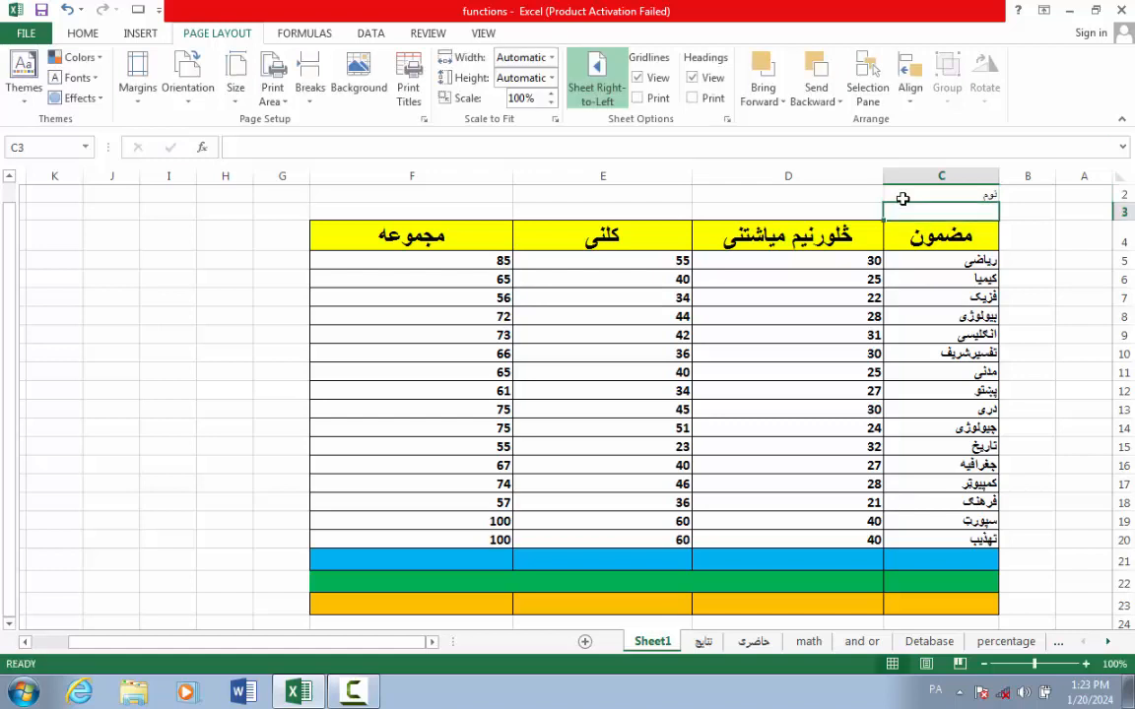
text(احم)
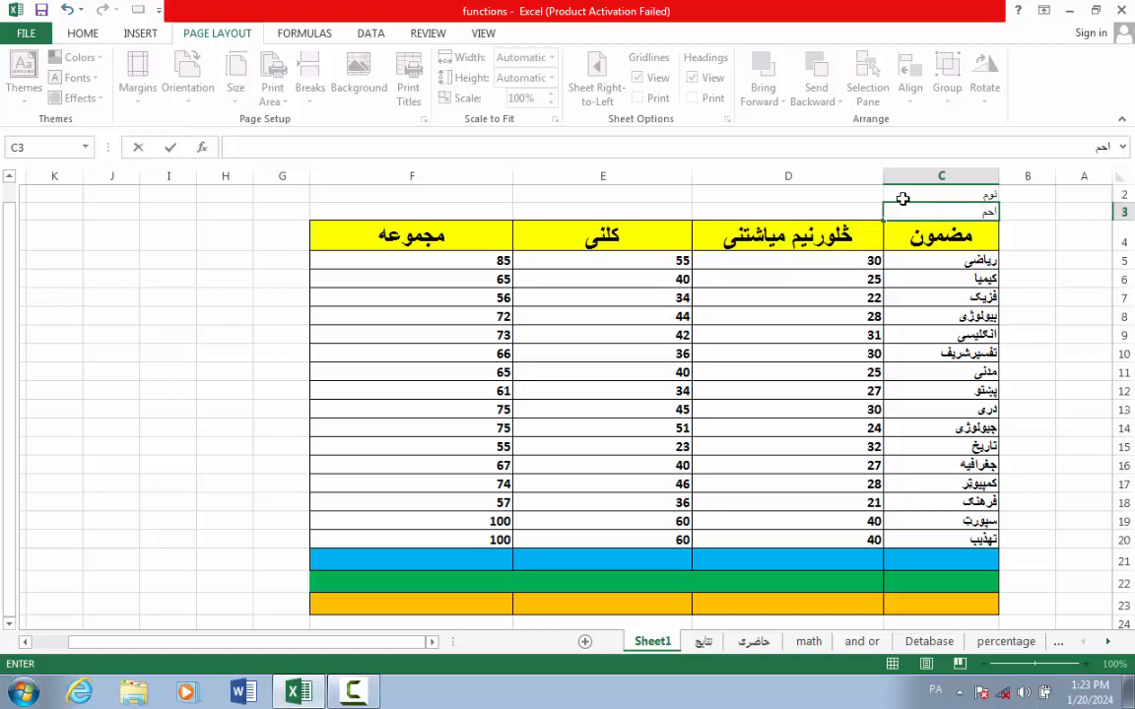
text(د)
Step: Enter the heading پلار نوم in D2 and the father's name below it in D3
click(842, 197)
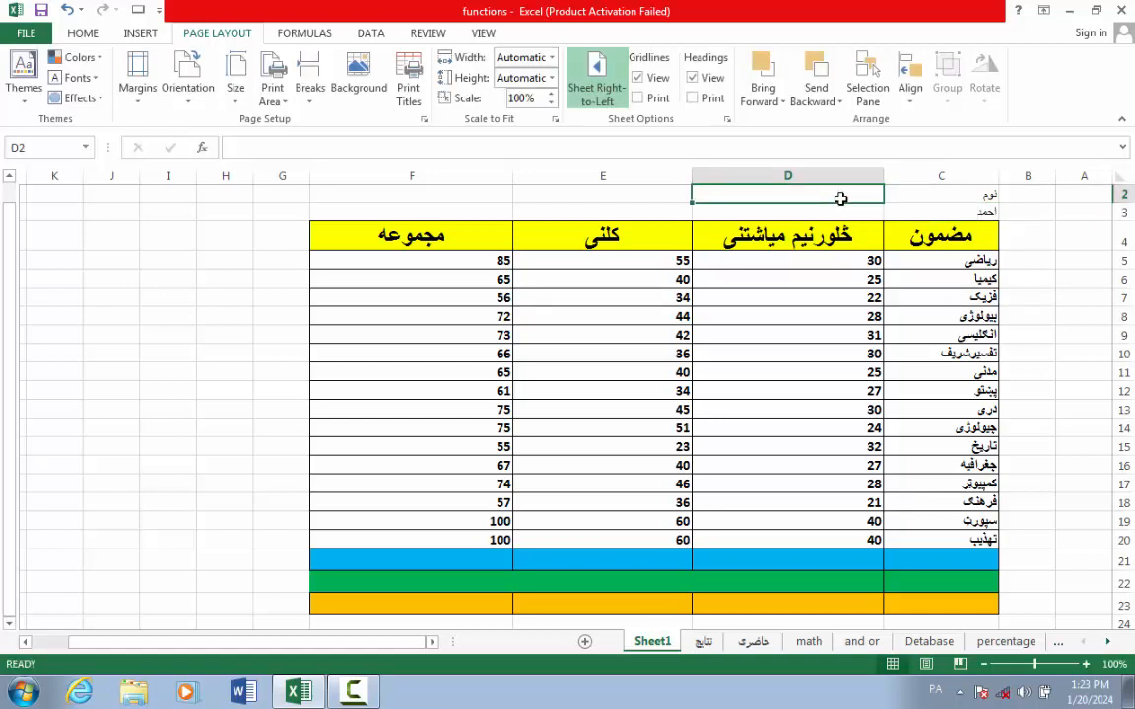
text(پلار نوم)
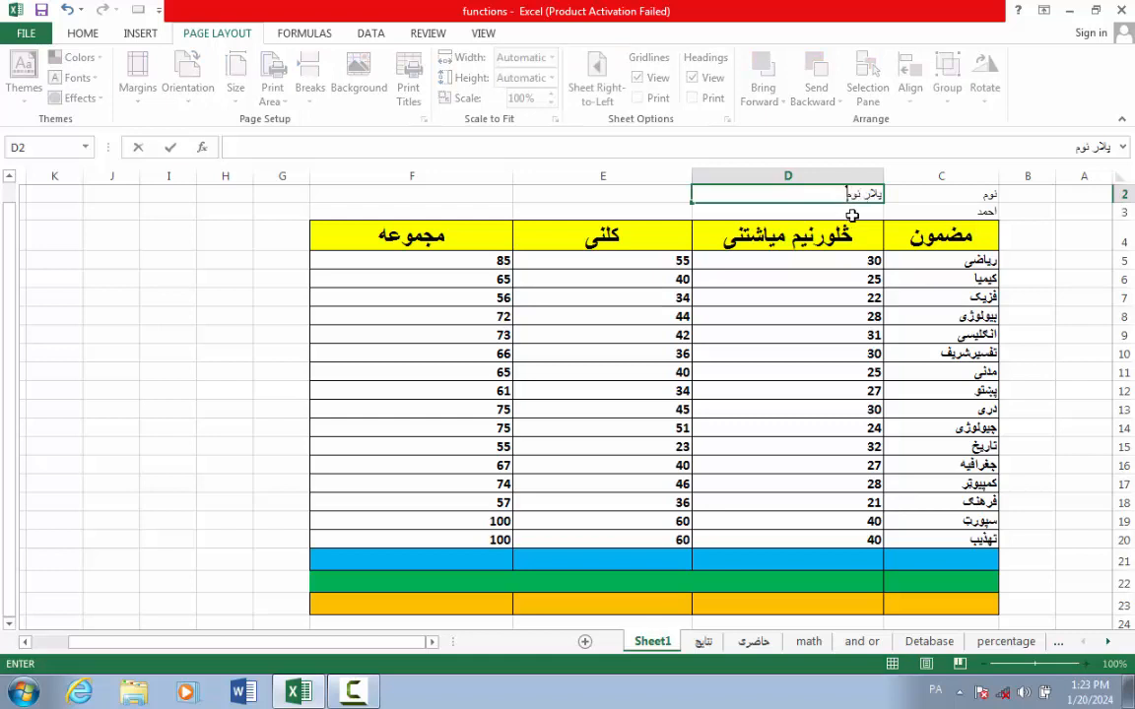
click(851, 211)
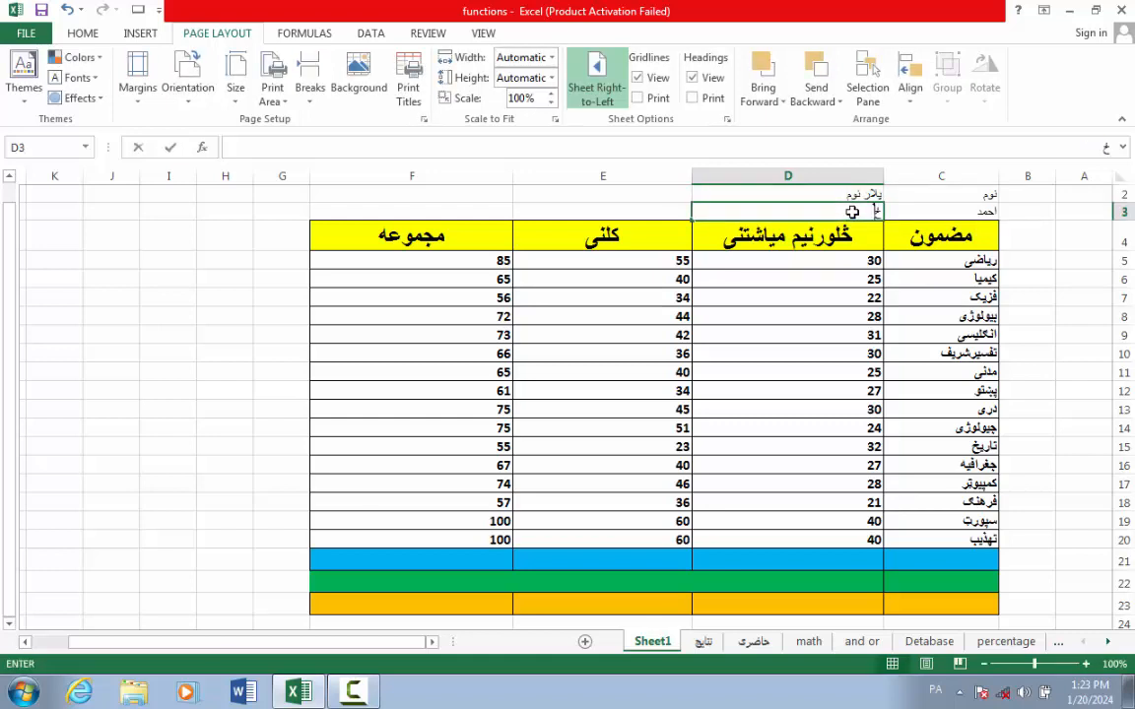
text(خ)
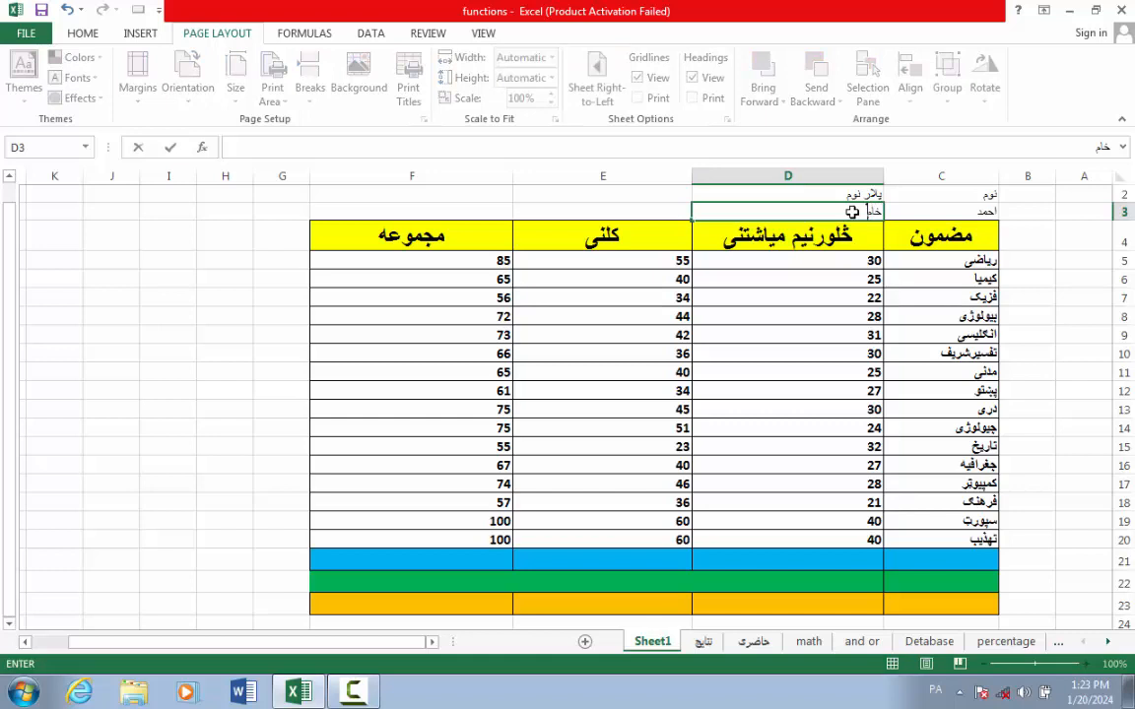
key(BackSpace)
key(BackSpace)
key(BackSpace)
Step: Increase the font size of the name cells C2:D3 to 16
drag(940, 211, 848, 193)
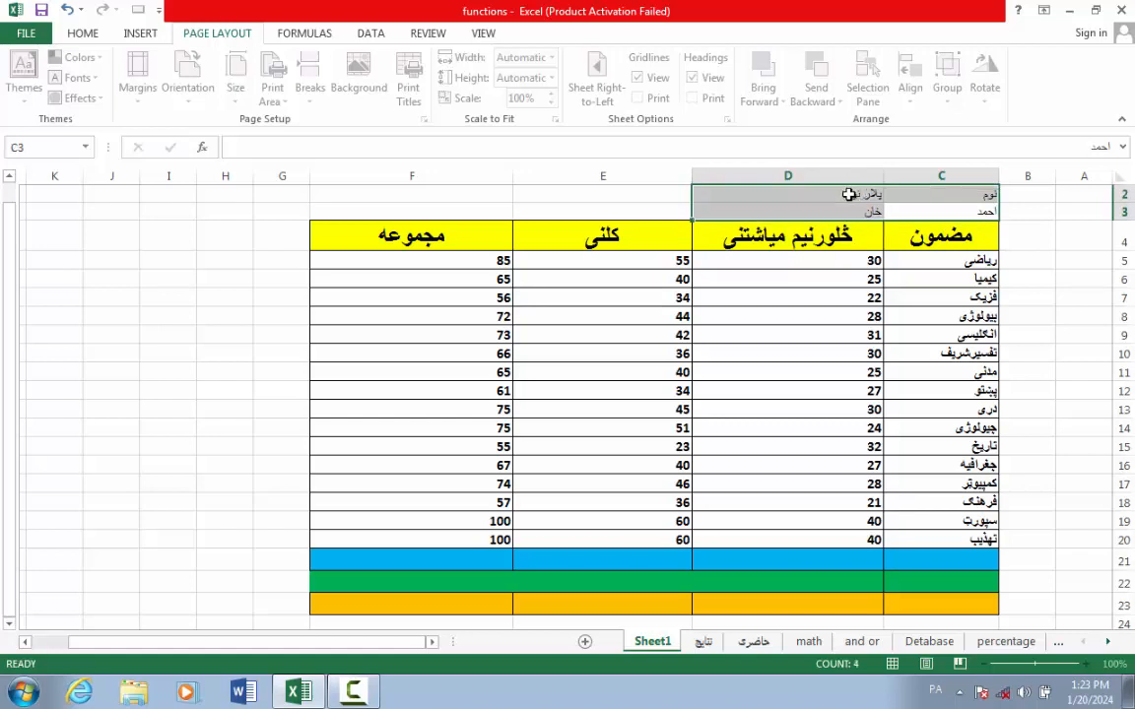
click(79, 34)
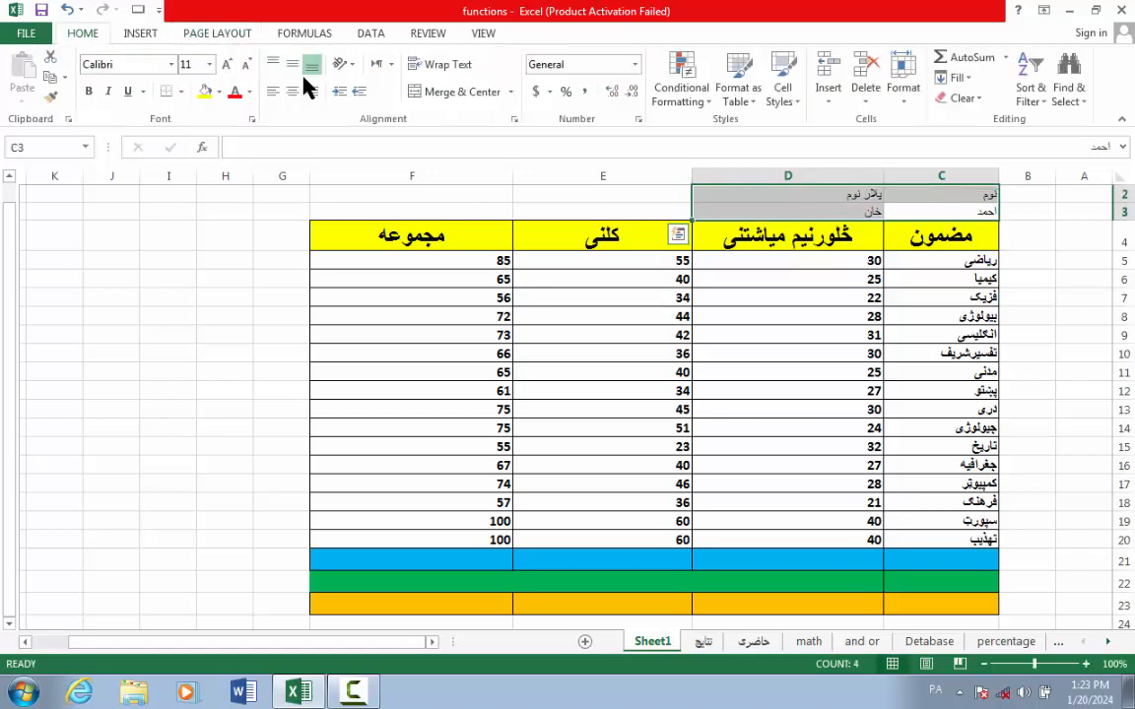
click(228, 64)
click(228, 64)
click(228, 64)
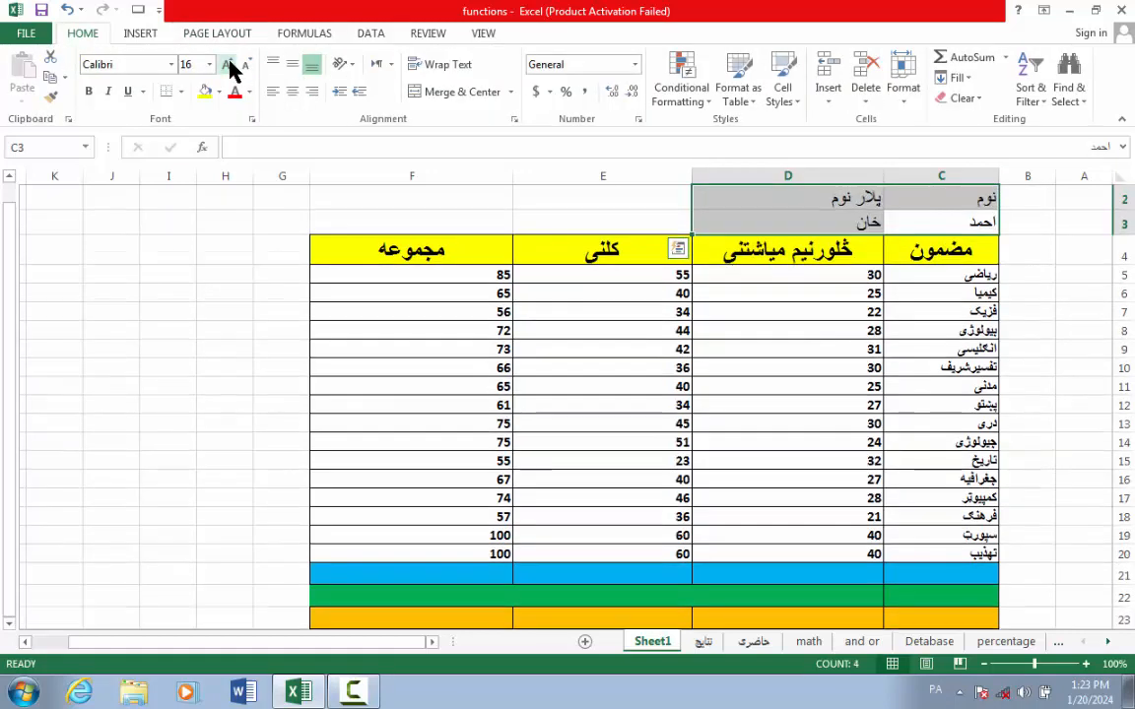
click(817, 371)
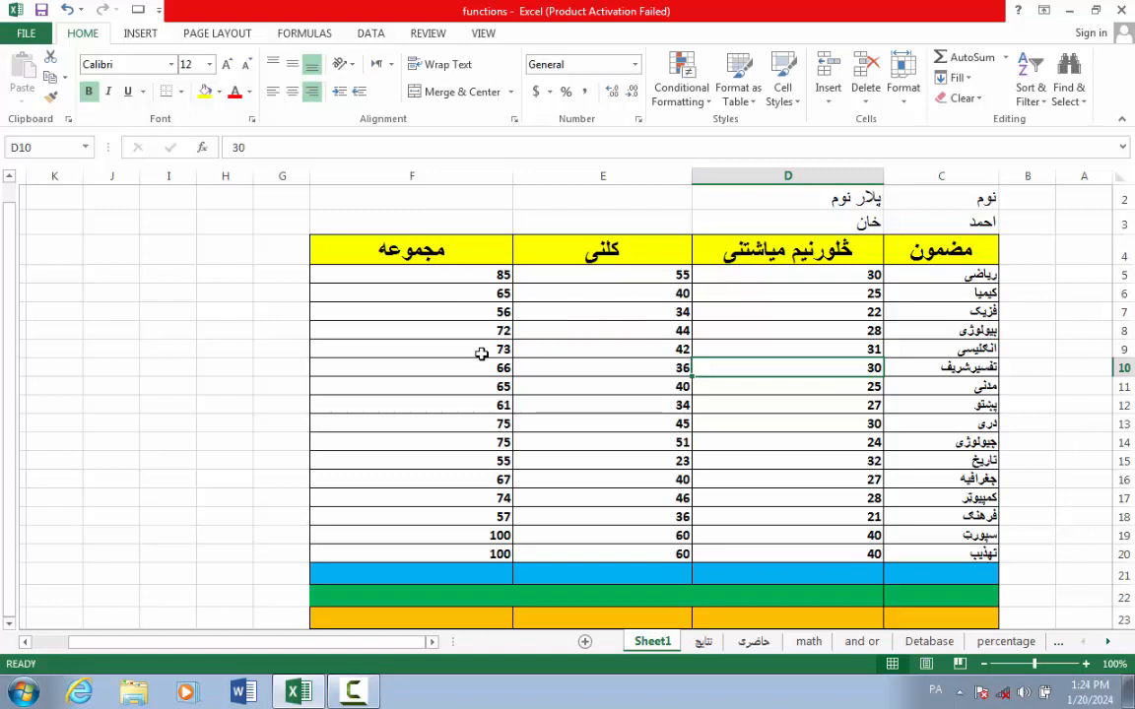
Step: Clear the existing formula from F5, the first subject's cell in the مجموعه column
click(493, 279)
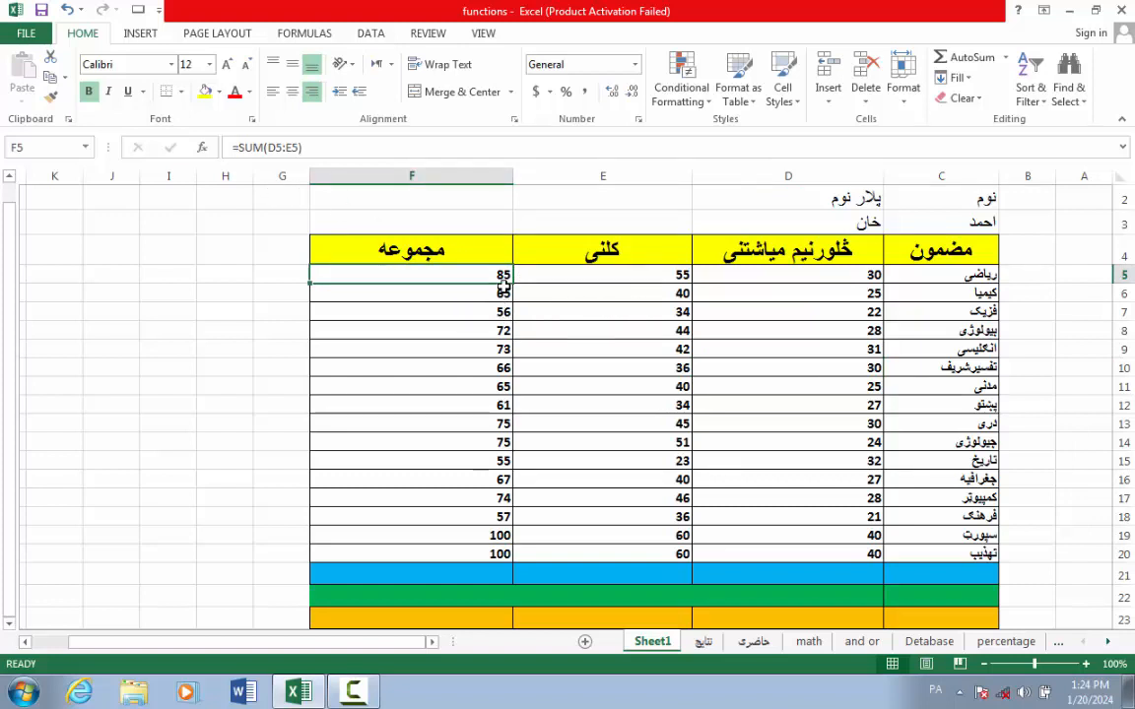
key(BackSpace)
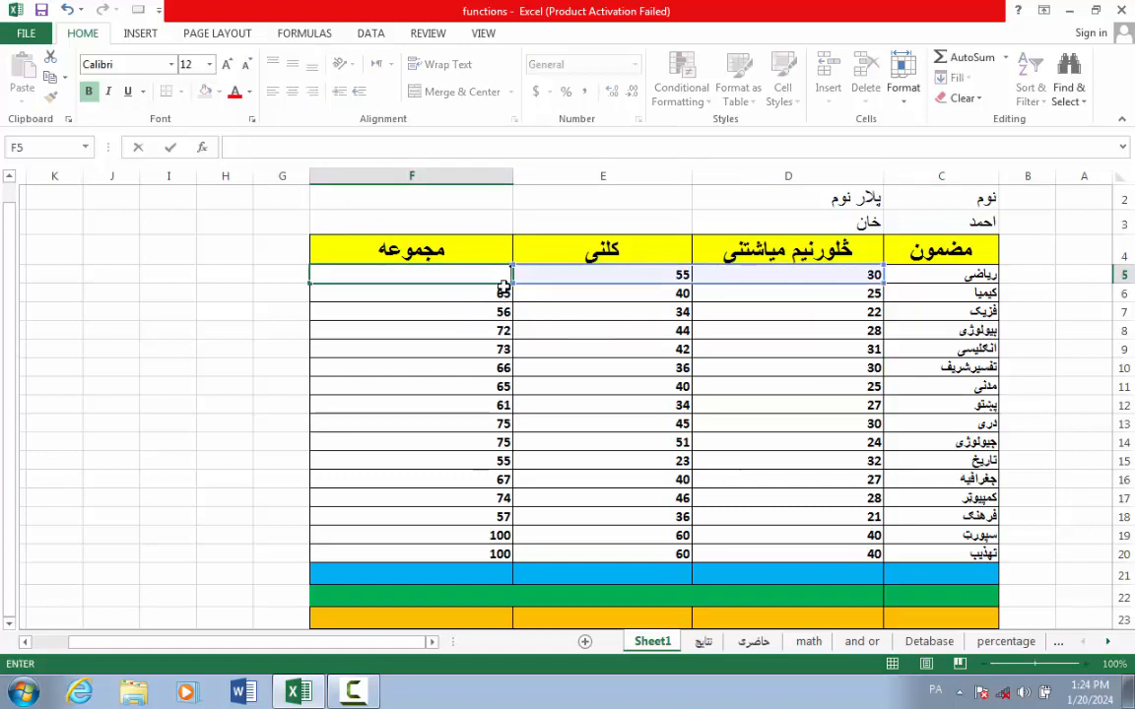
click(824, 279)
click(636, 273)
click(460, 278)
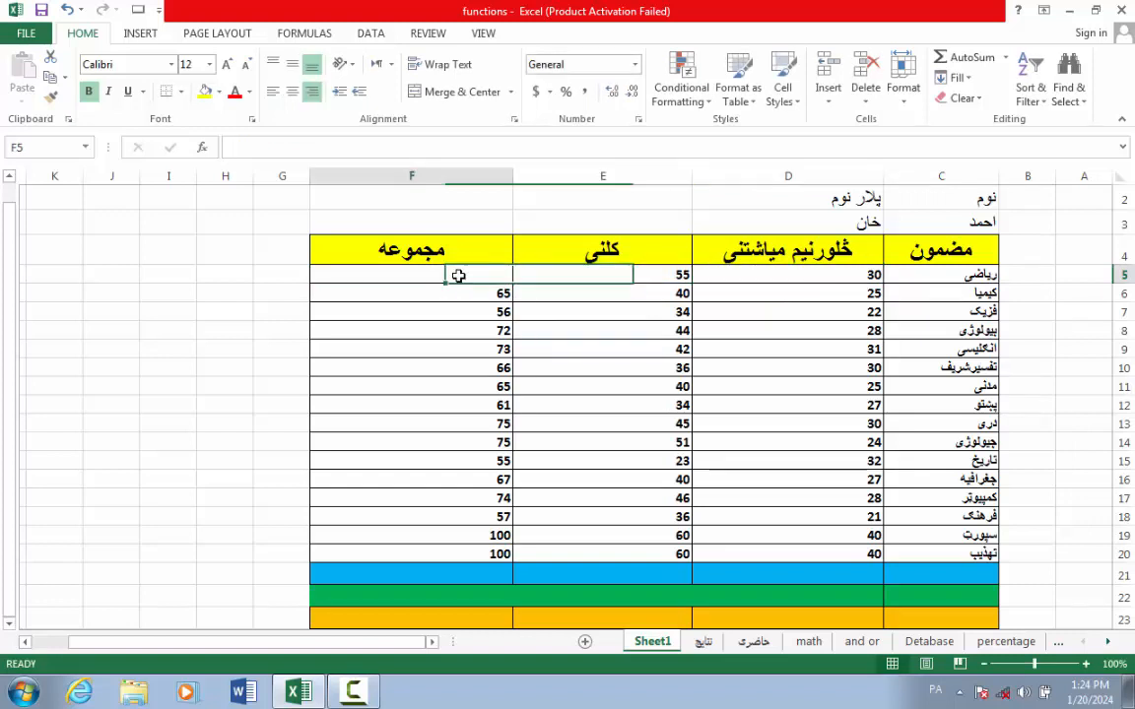
text(=)
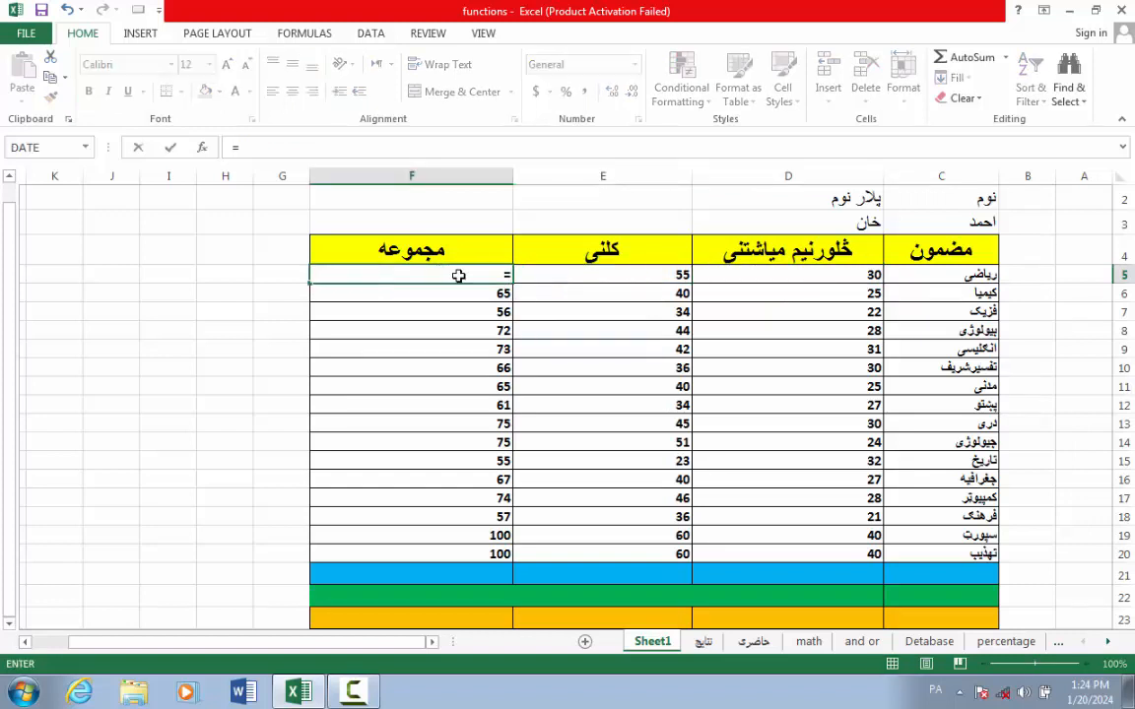
text(سع)
key(BackSpace)
key(BackSpace)
key(BackSpace)
Step: Enter the formula =sum(D5:E5) in F5 to total the first subject's two marks
text(=sum)
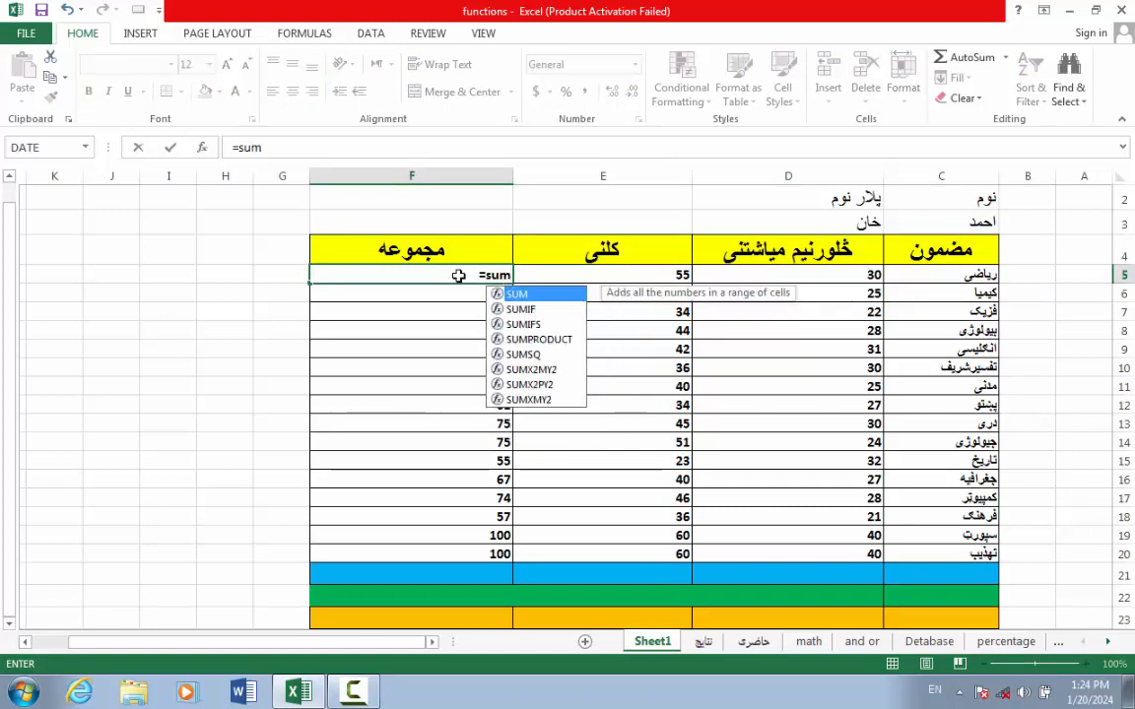
text(()
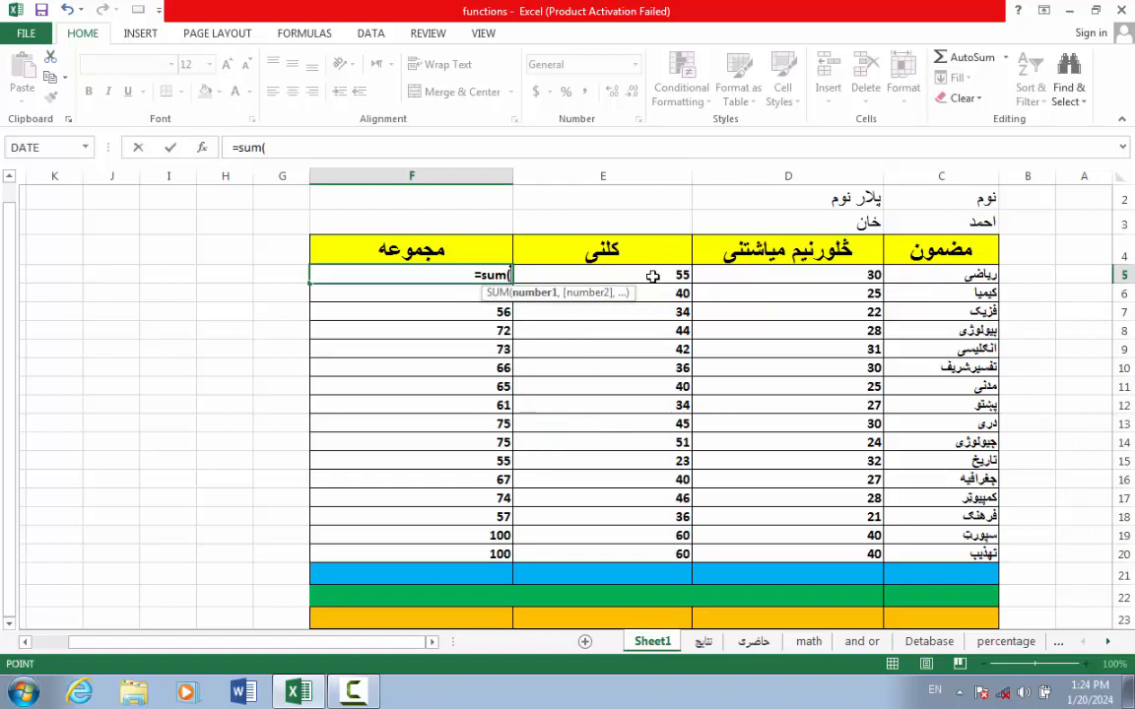
drag(651, 277, 747, 274)
text())
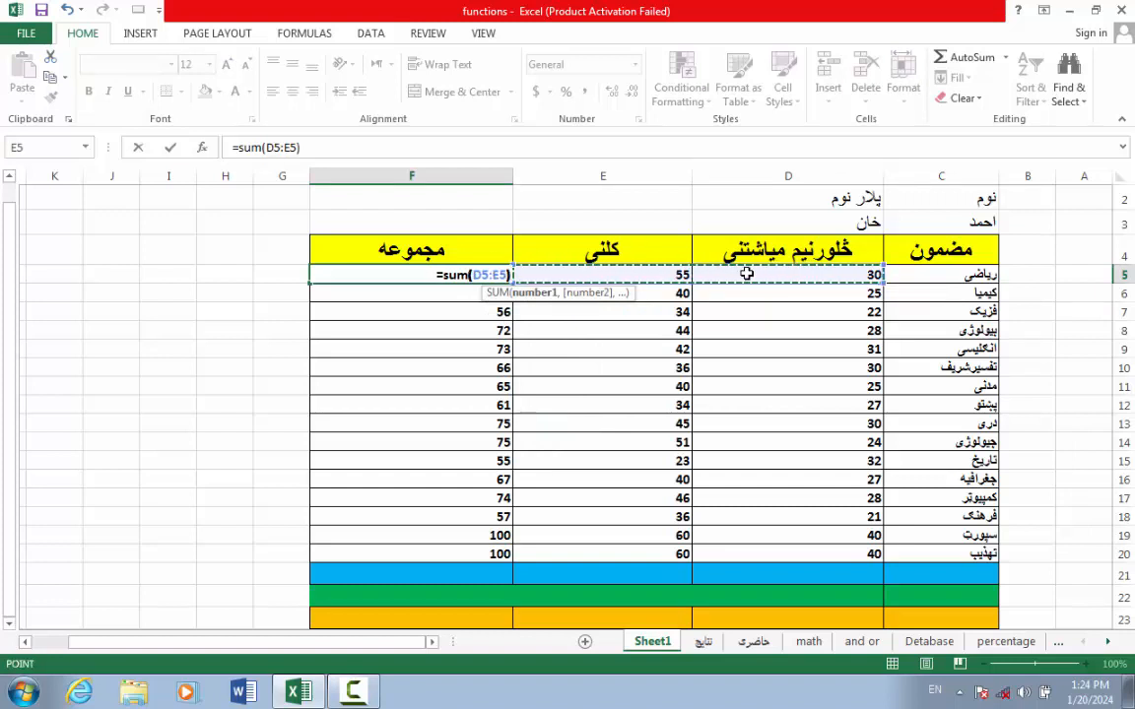
key(Return)
Step: Fill the F5 sum formula down the مجموعه column through F20
click(508, 277)
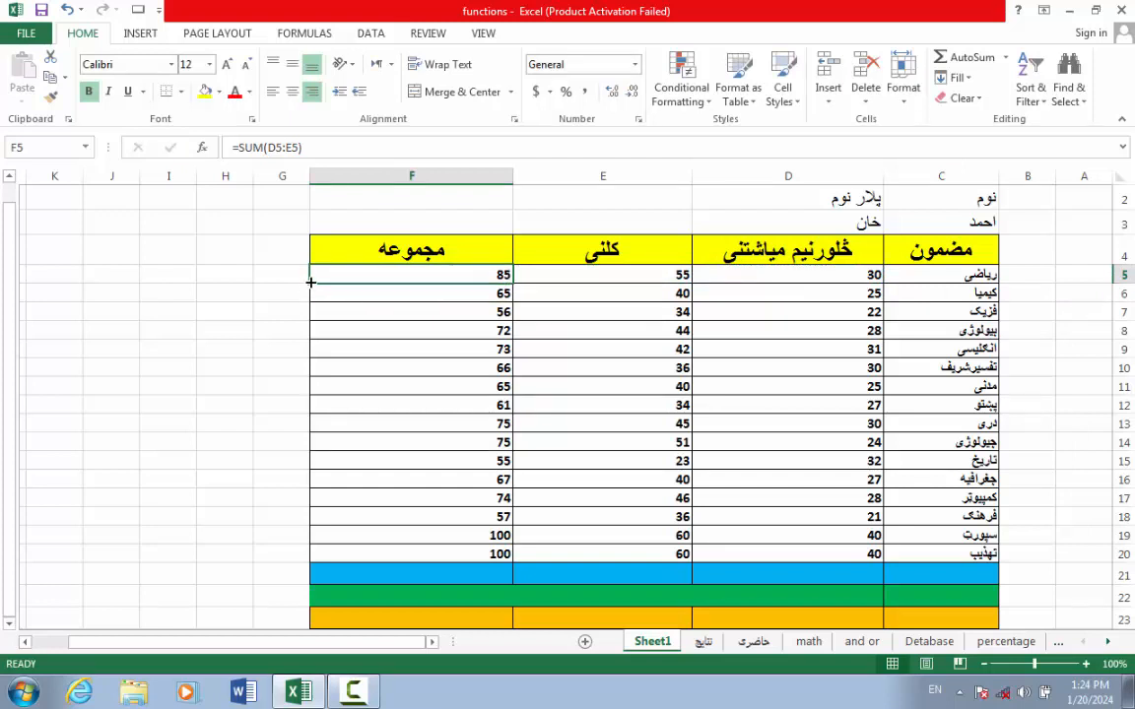
drag(310, 283, 337, 560)
click(562, 437)
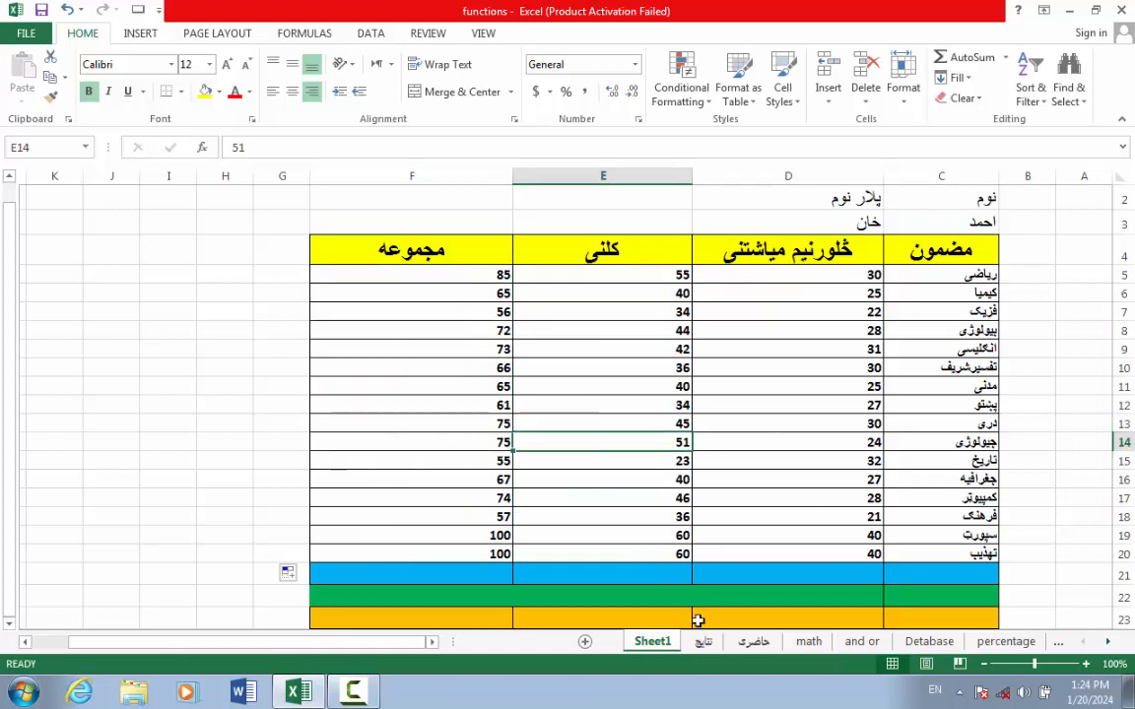
Step: Copy the three summary labels د نمرو مجموعه, پایلی and درجه from B23:B25 of the نتایج sheet into C21:C23 of Sheet1
click(911, 573)
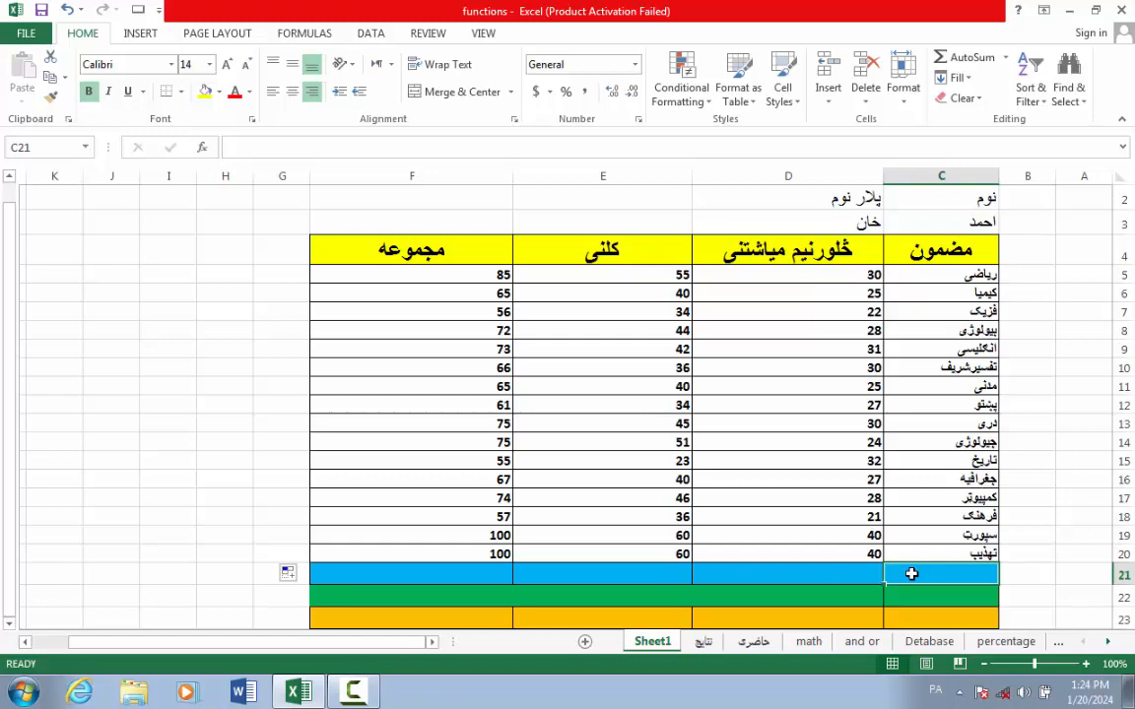
click(705, 646)
drag(978, 545, 988, 590)
key(ctrl+c)
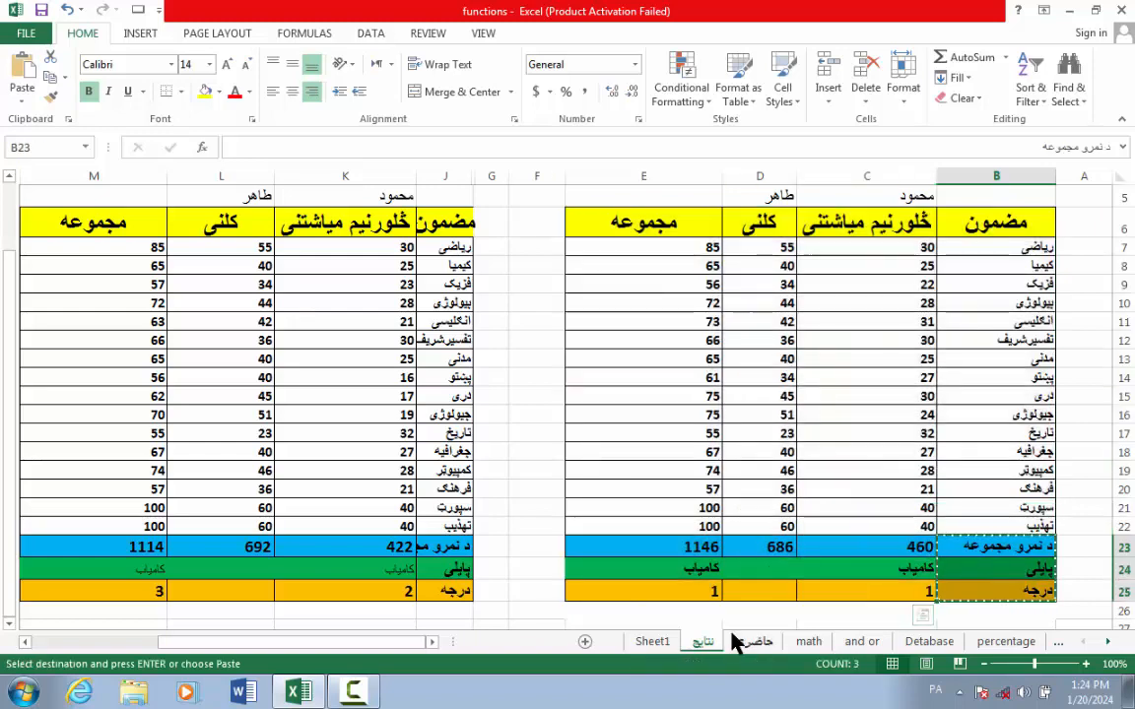
click(648, 643)
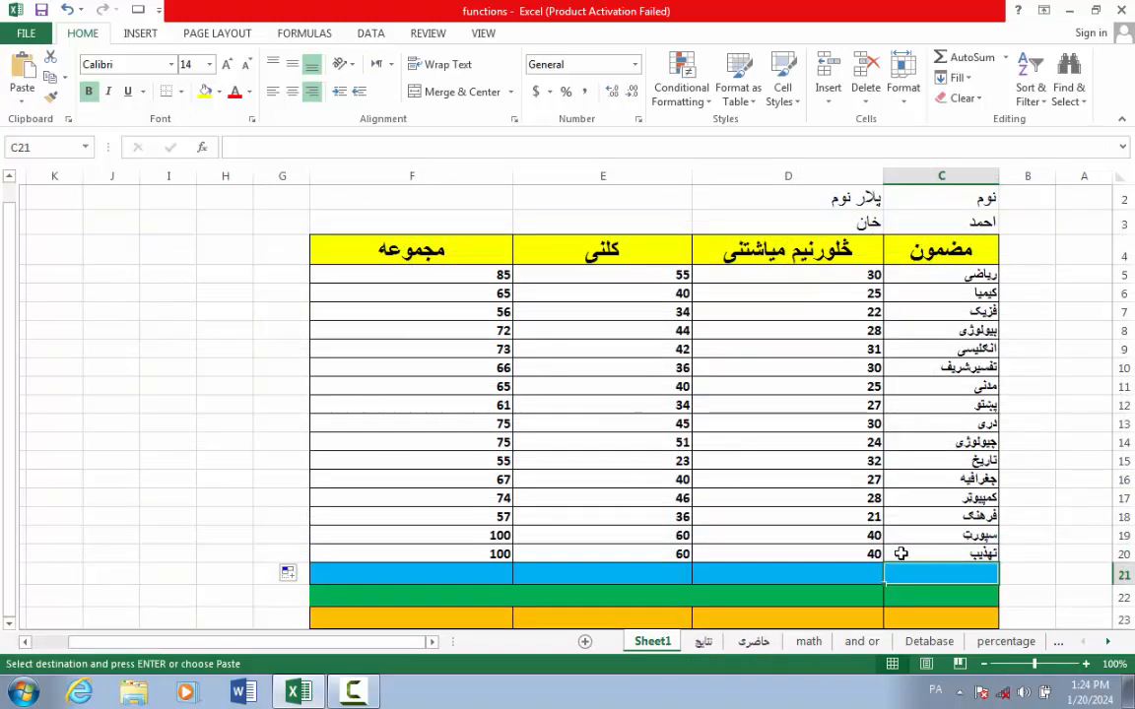
key(ctrl+v)
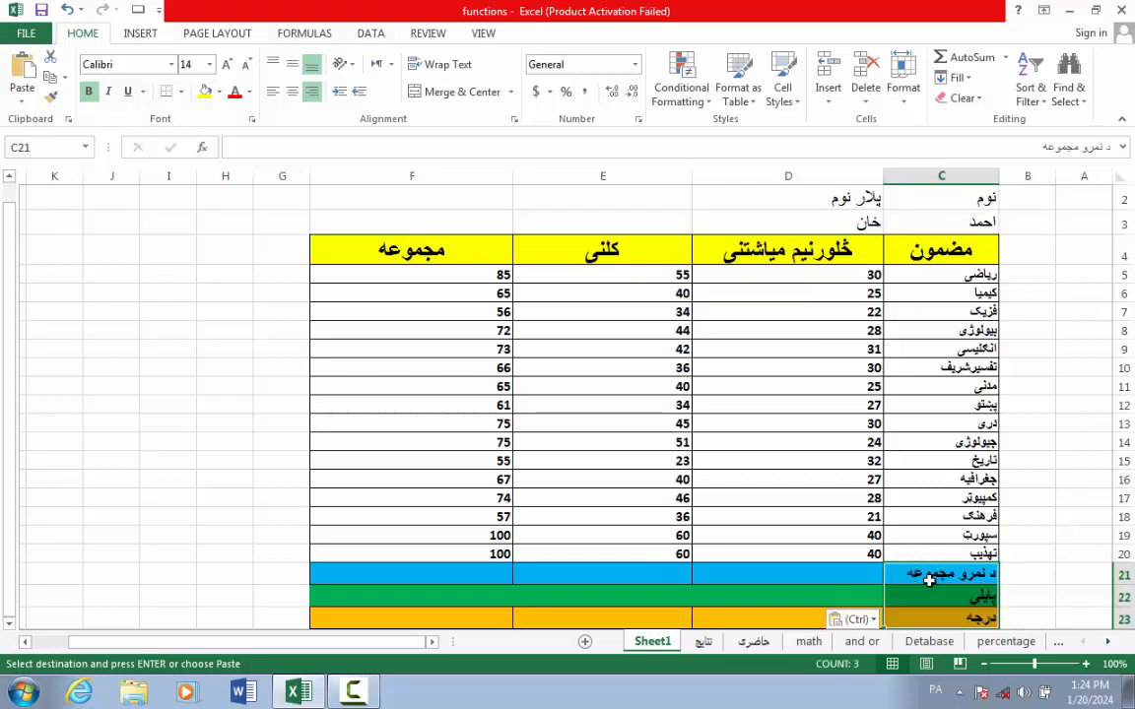
click(941, 596)
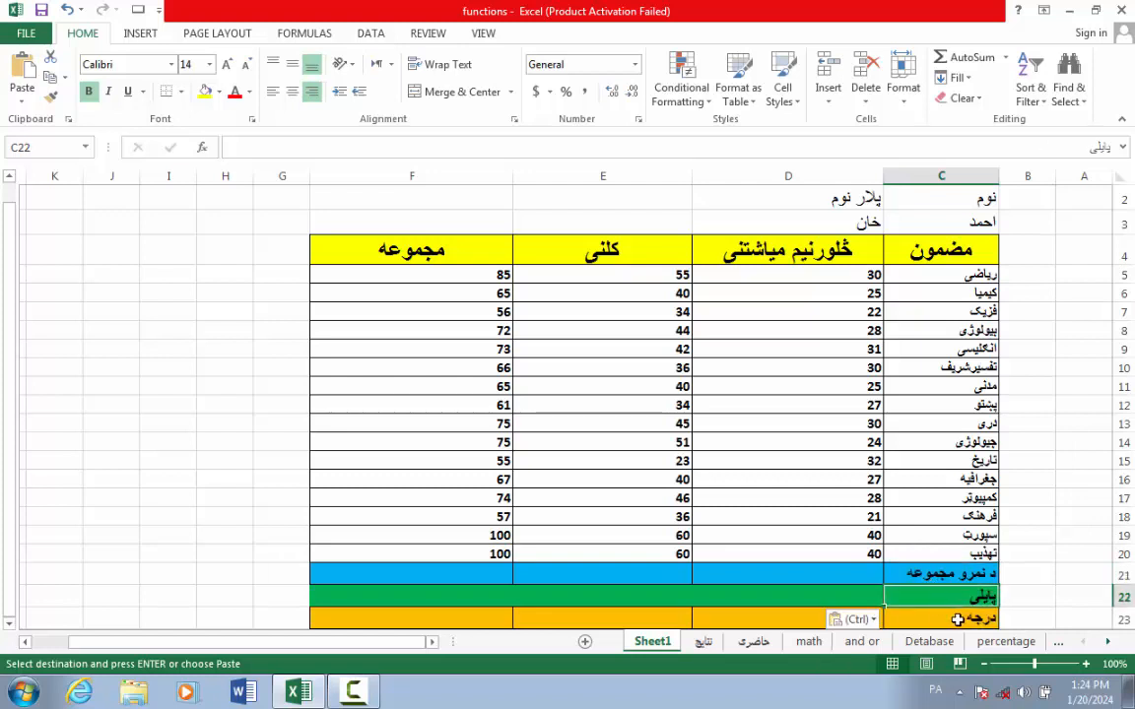
click(957, 620)
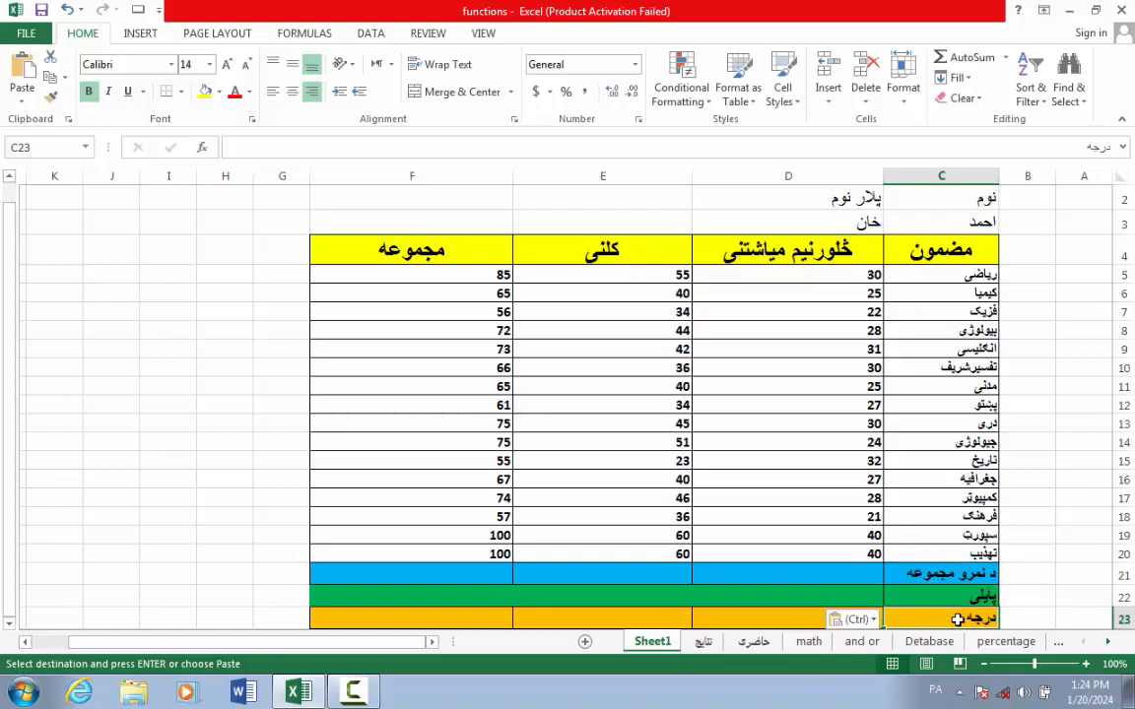
Step: Enter the formula =sum(D5:D20) in D21 to total the څلورنیم میاشتنی marks in the د نمرو مجموعه row
click(850, 572)
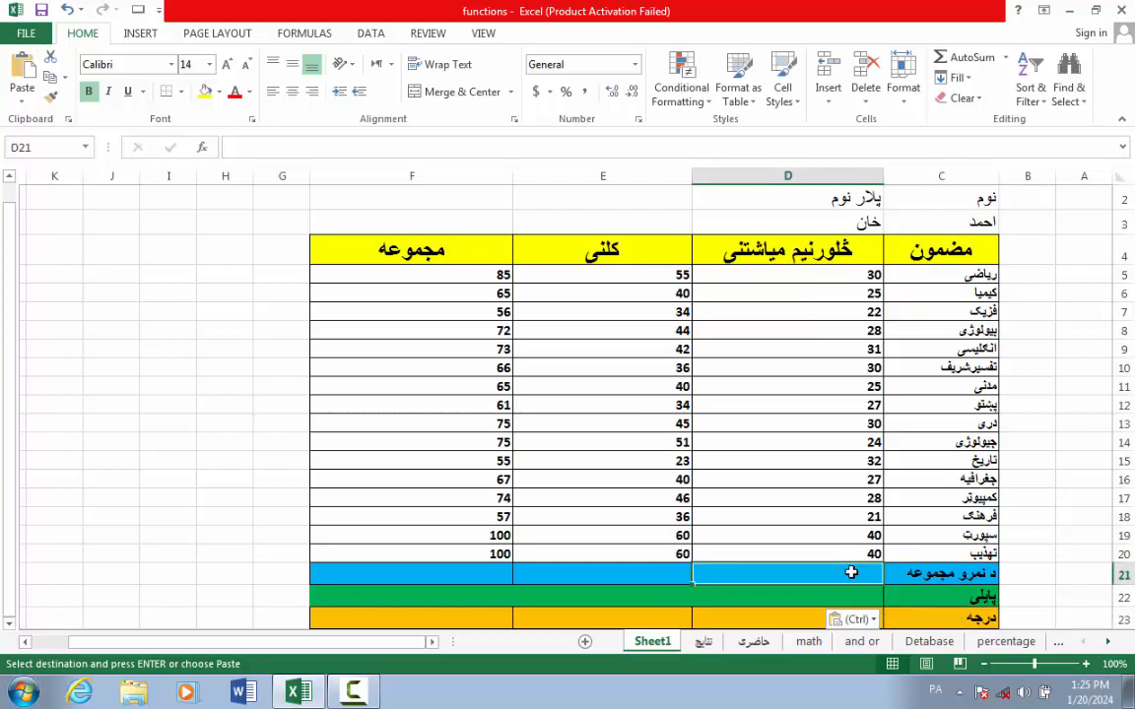
text(=)
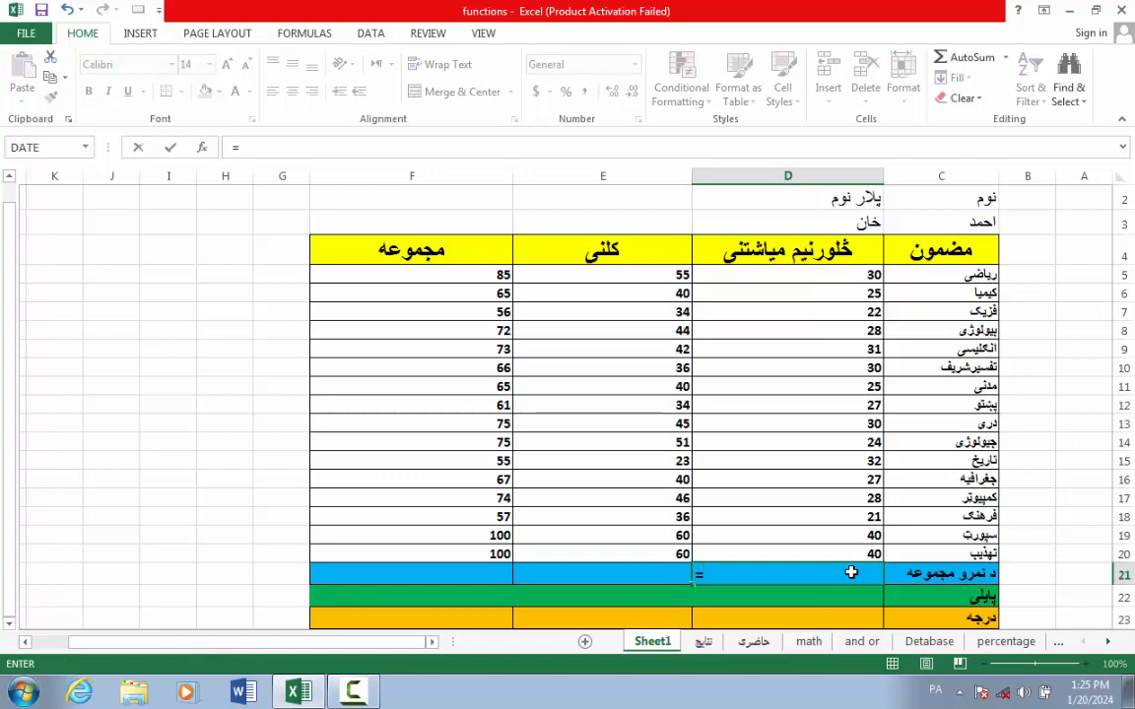
text(سع)
key(BackSpace)
key(BackSpace)
key(alt+shift)
text(=sum()
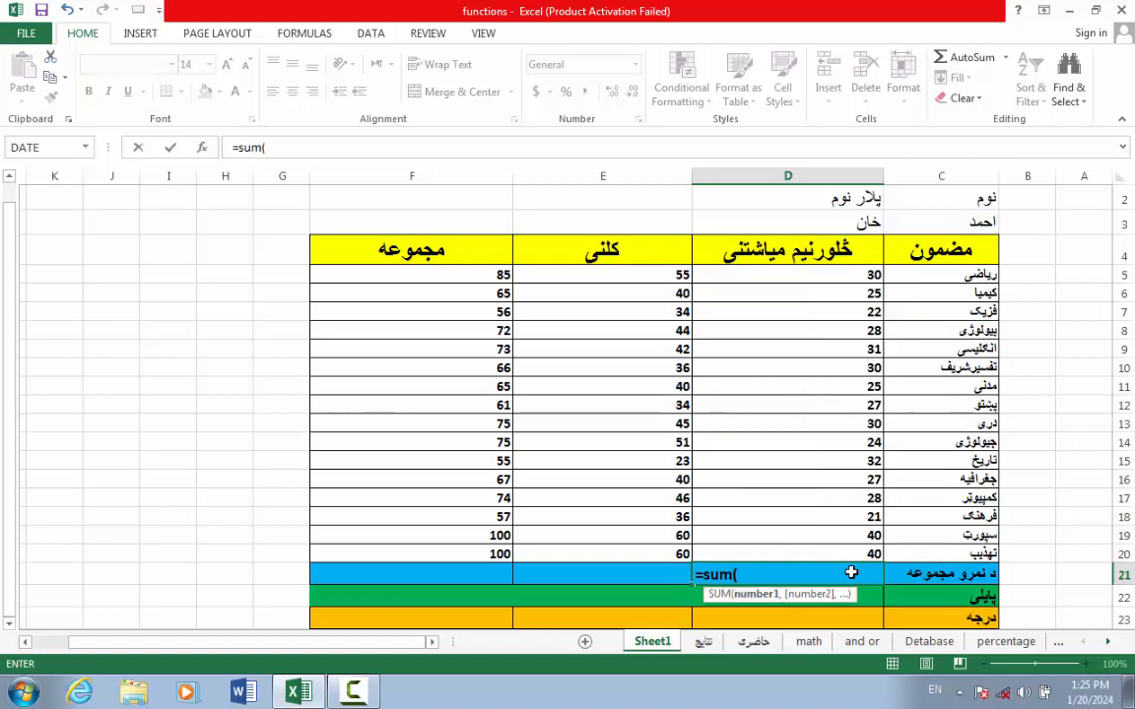
drag(777, 276, 789, 549)
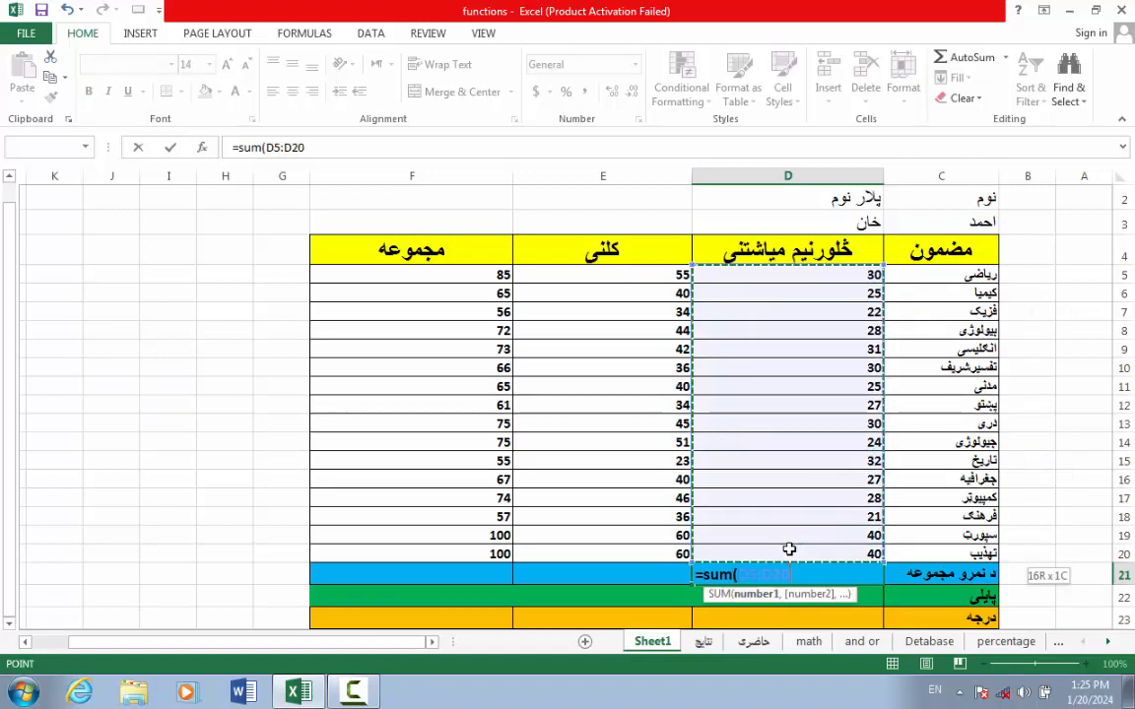
text())
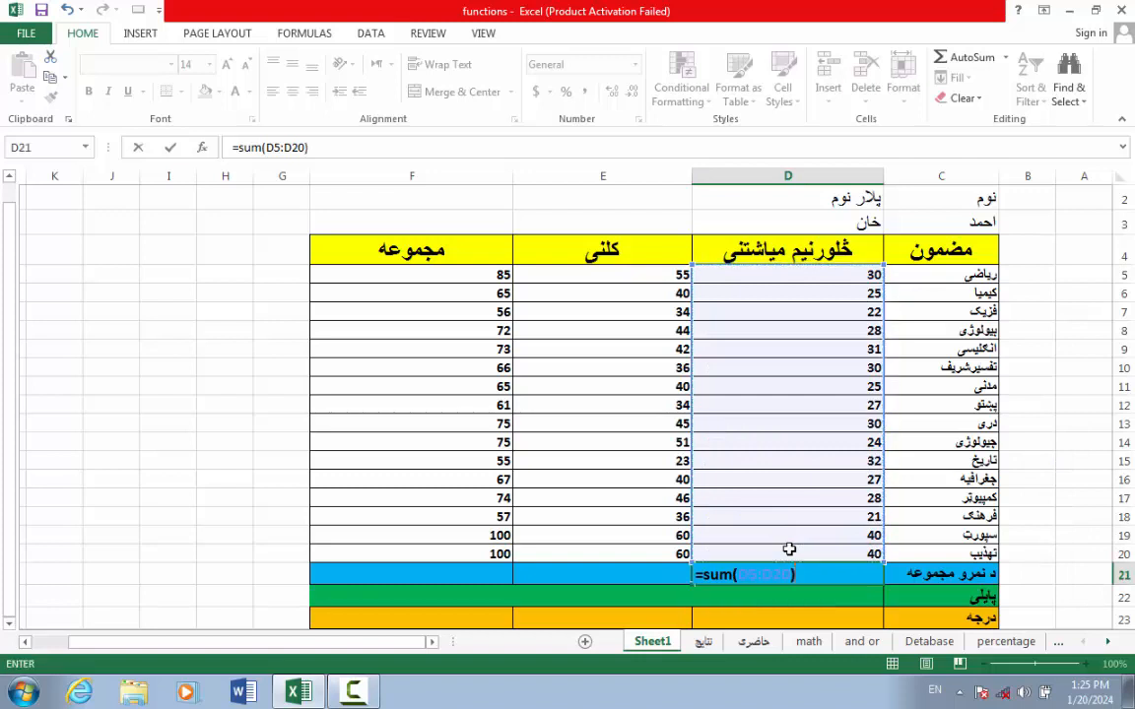
key(Return)
Step: Fill the D21 sum formula across the د نمرو مجموعه row through F21
click(867, 573)
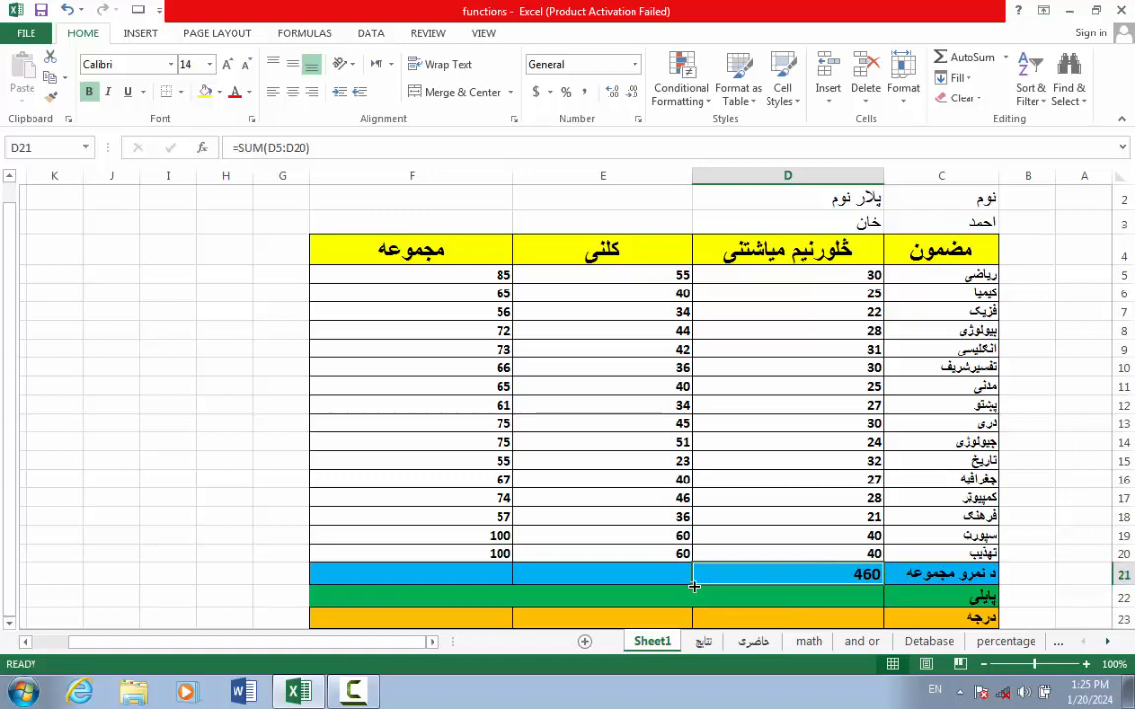
drag(694, 586, 501, 585)
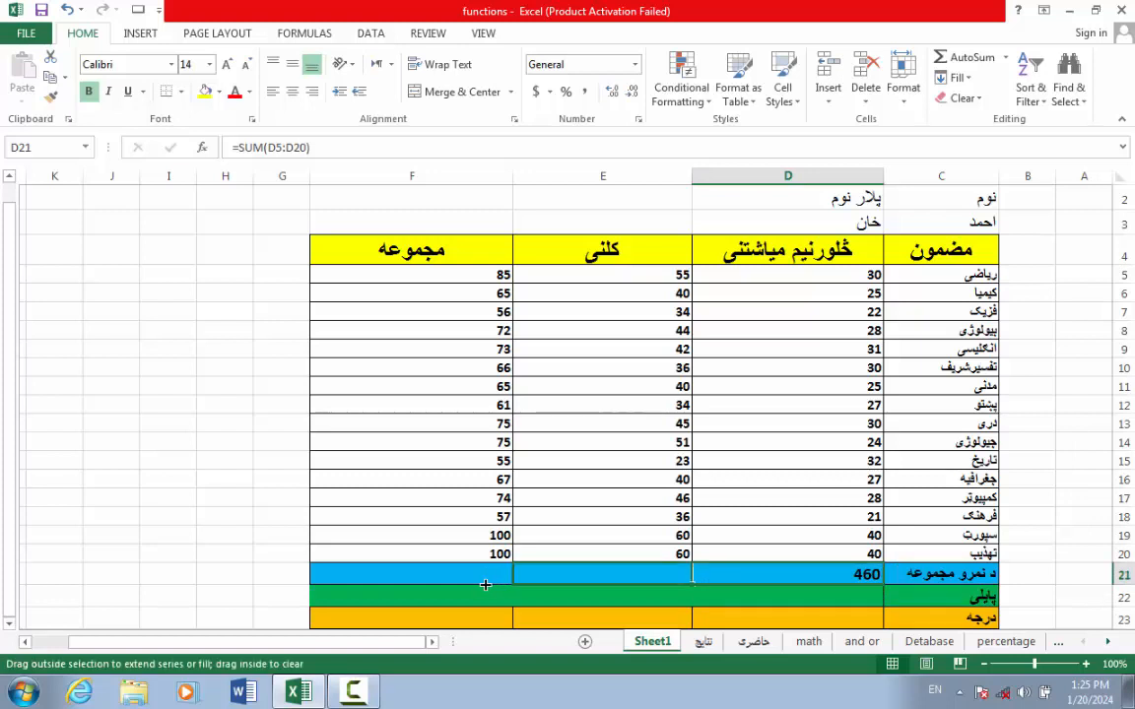
drag(413, 578, 404, 576)
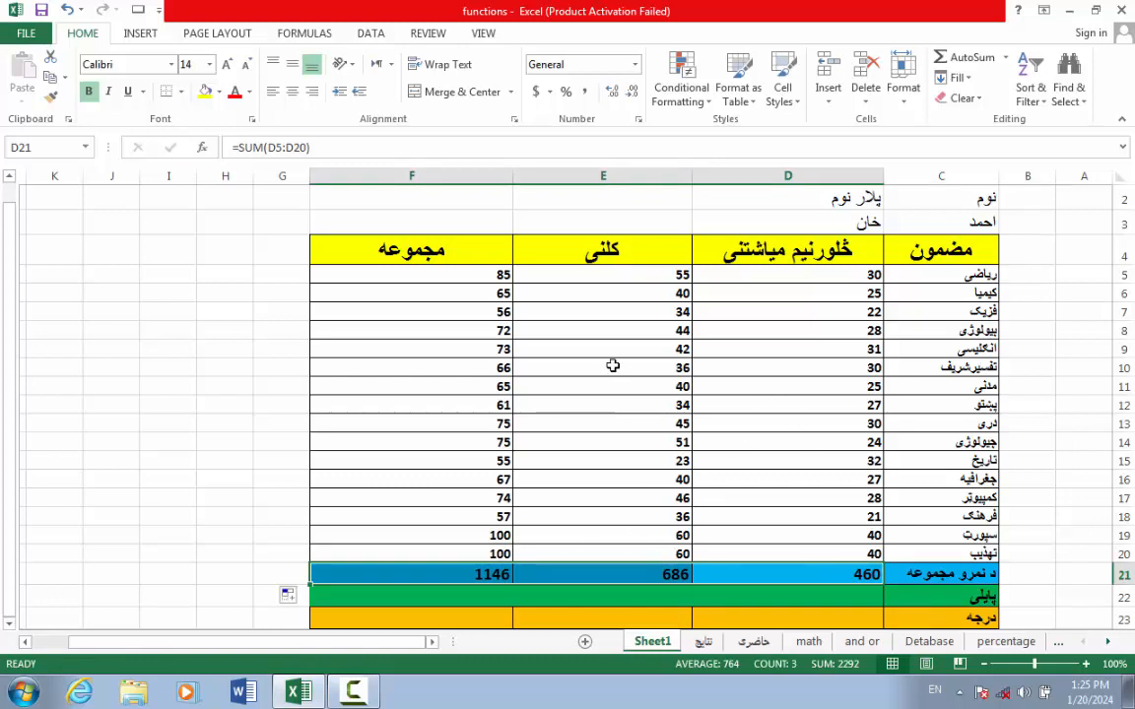
click(481, 574)
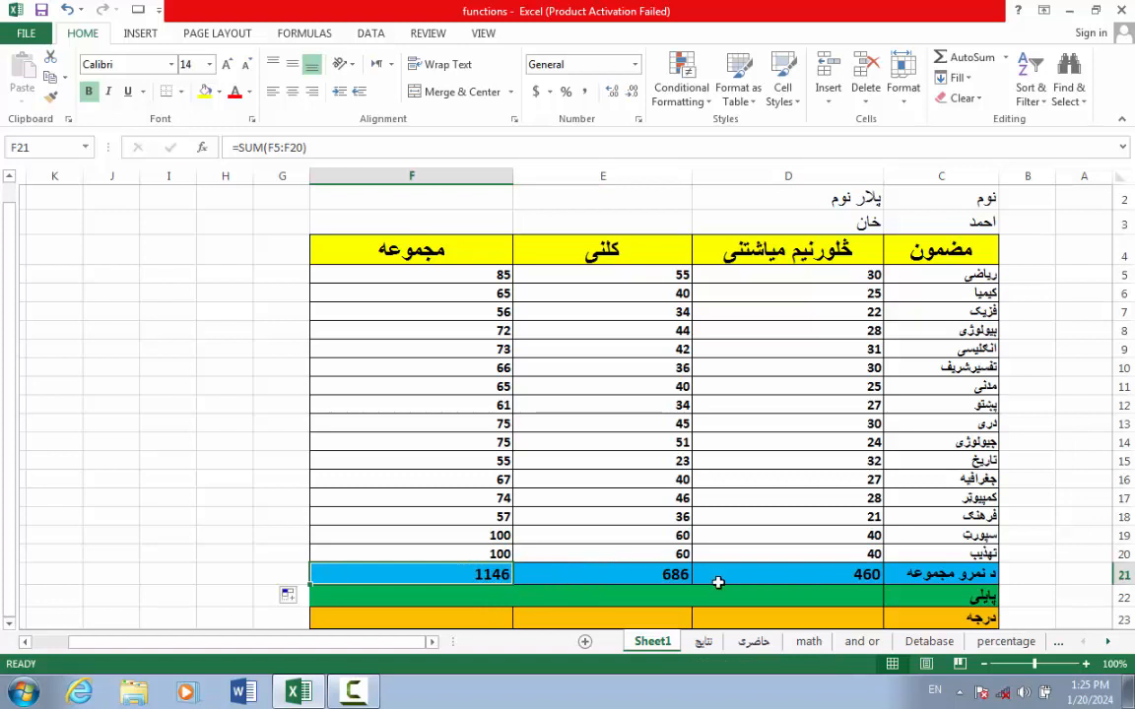
Step: Begin the پایلی formula in D22 with =if(and( and the first condition D5>=16, followed by a comma
click(864, 592)
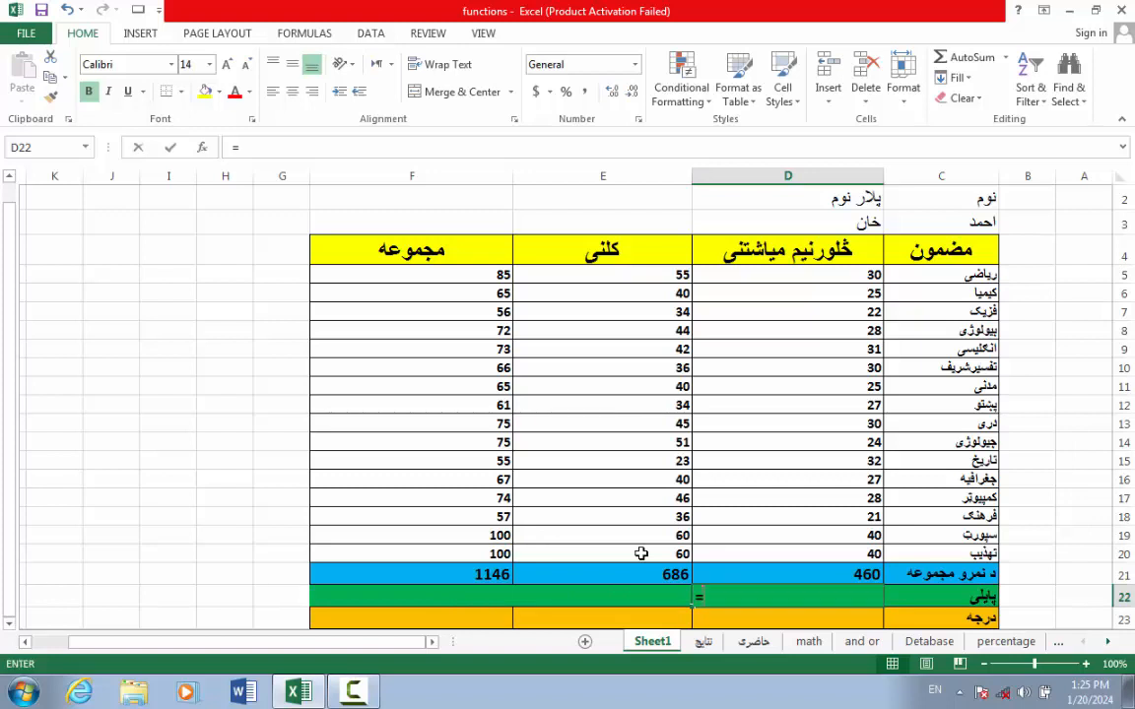
text(=if()
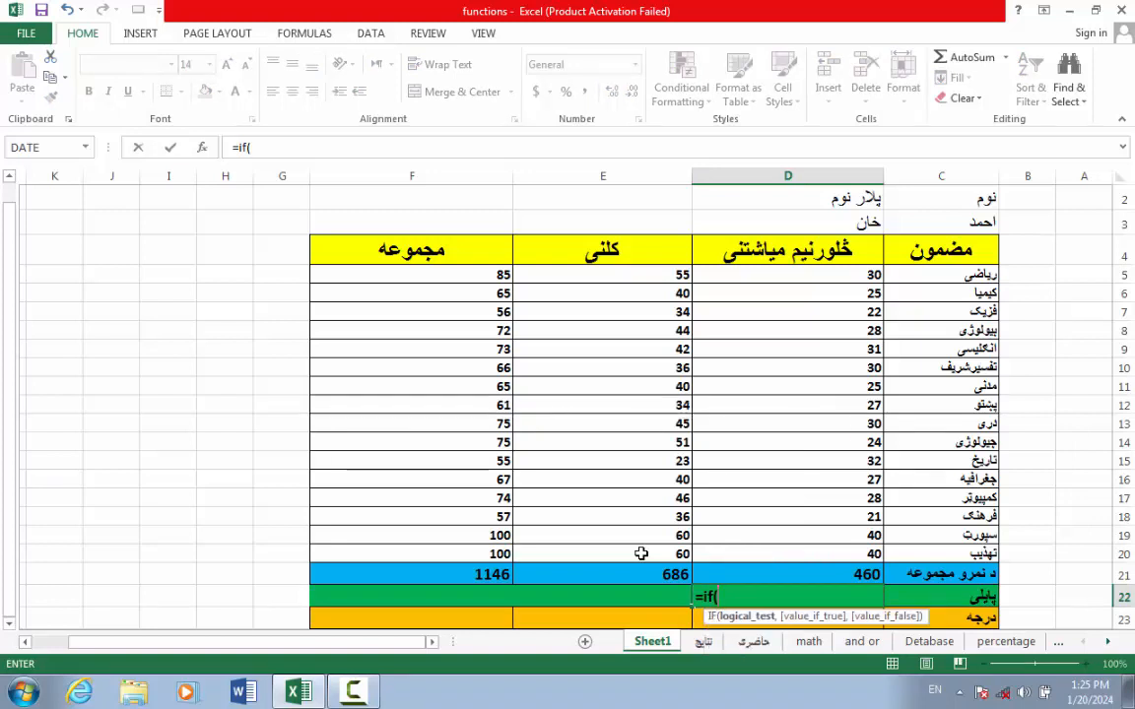
text(and()
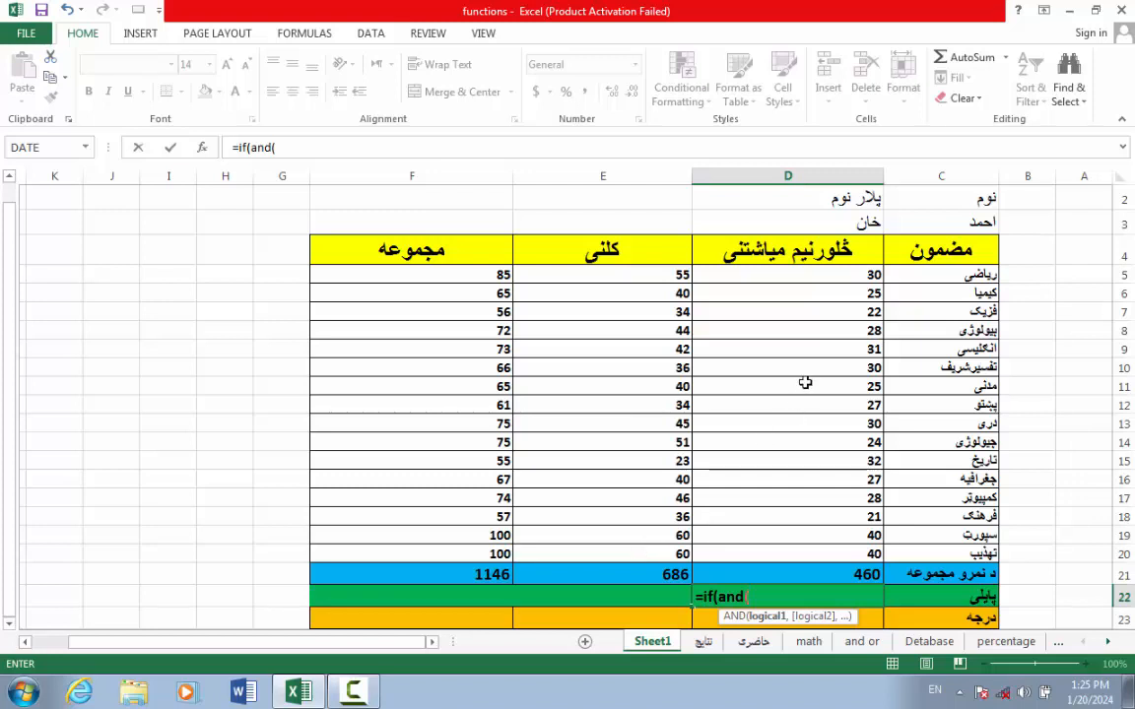
click(834, 275)
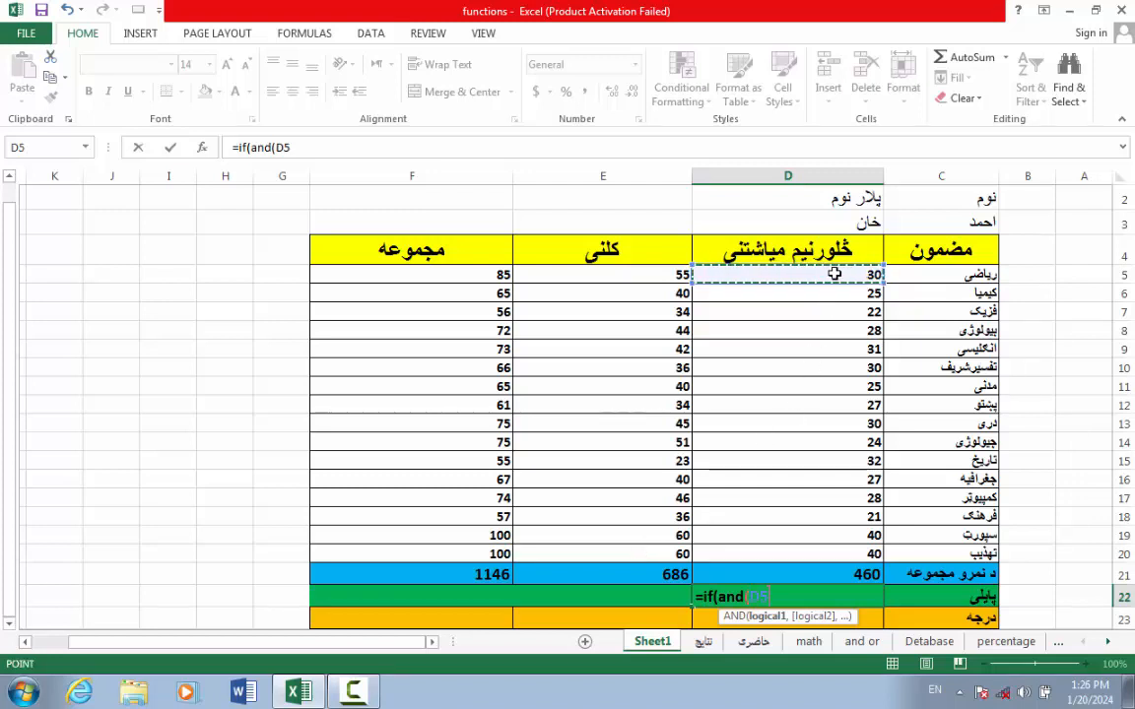
text(>=)
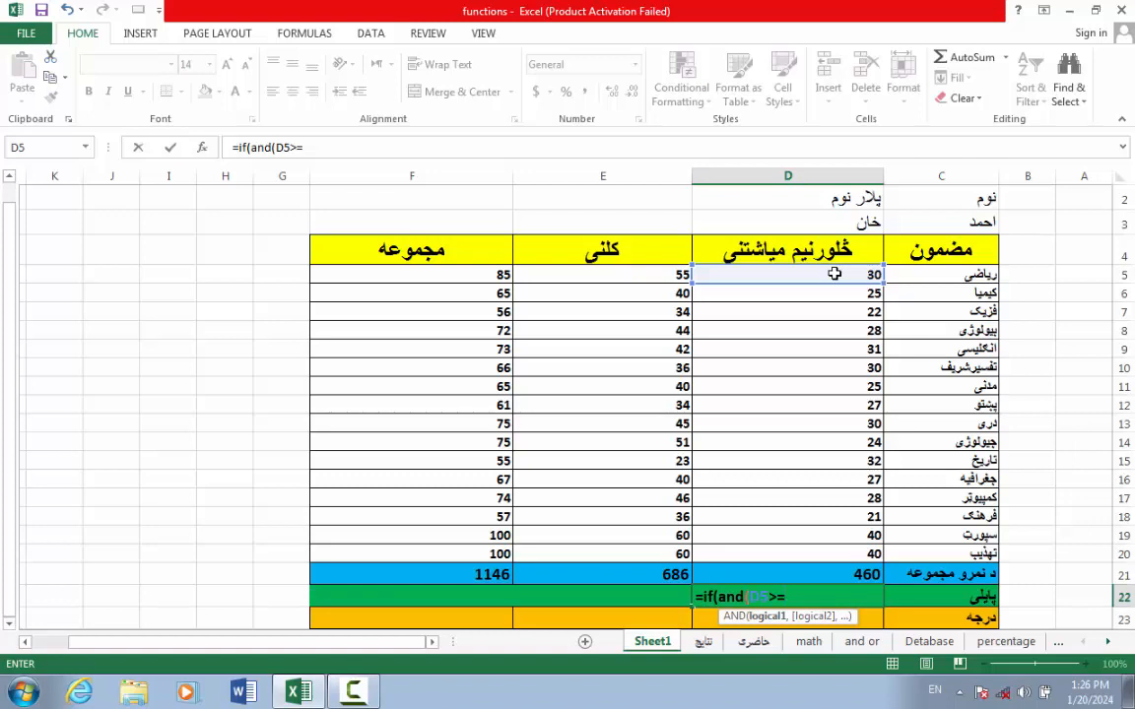
text(16)
text(,)
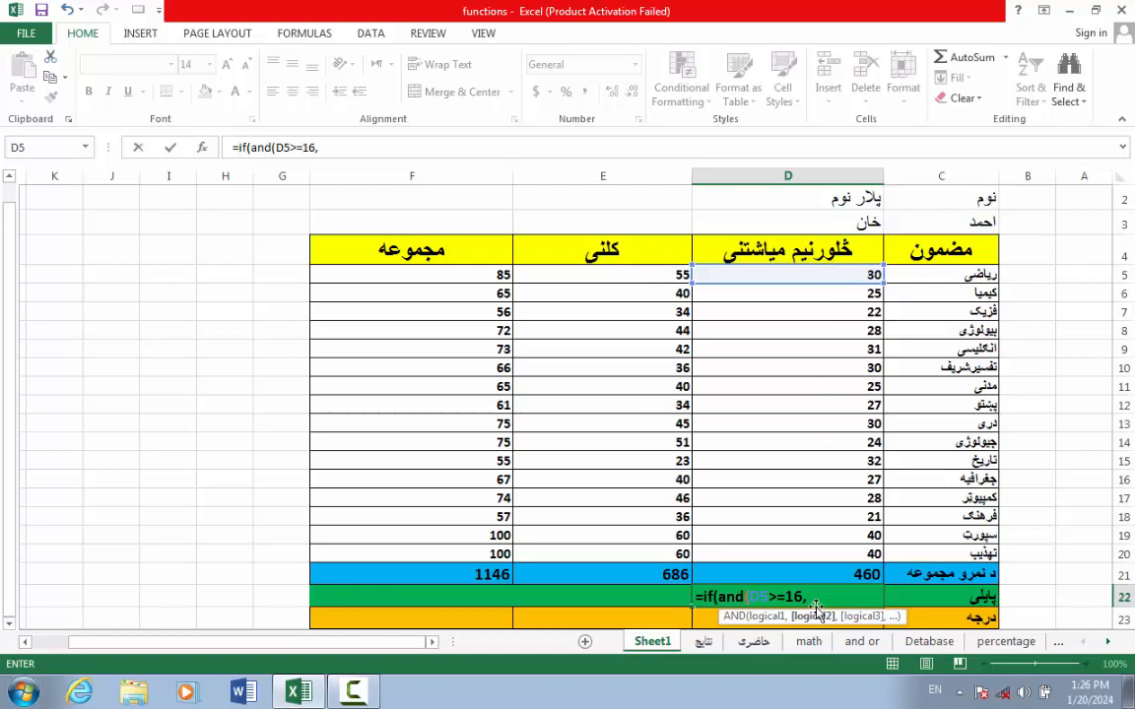
drag(809, 600, 772, 604)
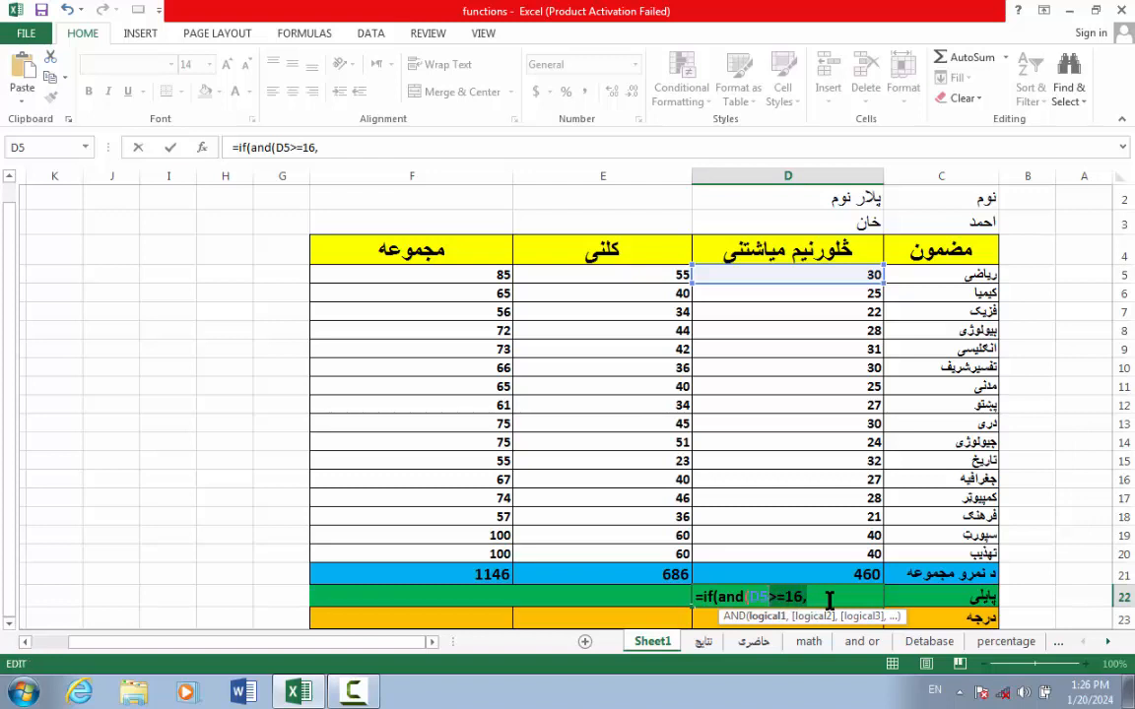
click(815, 600)
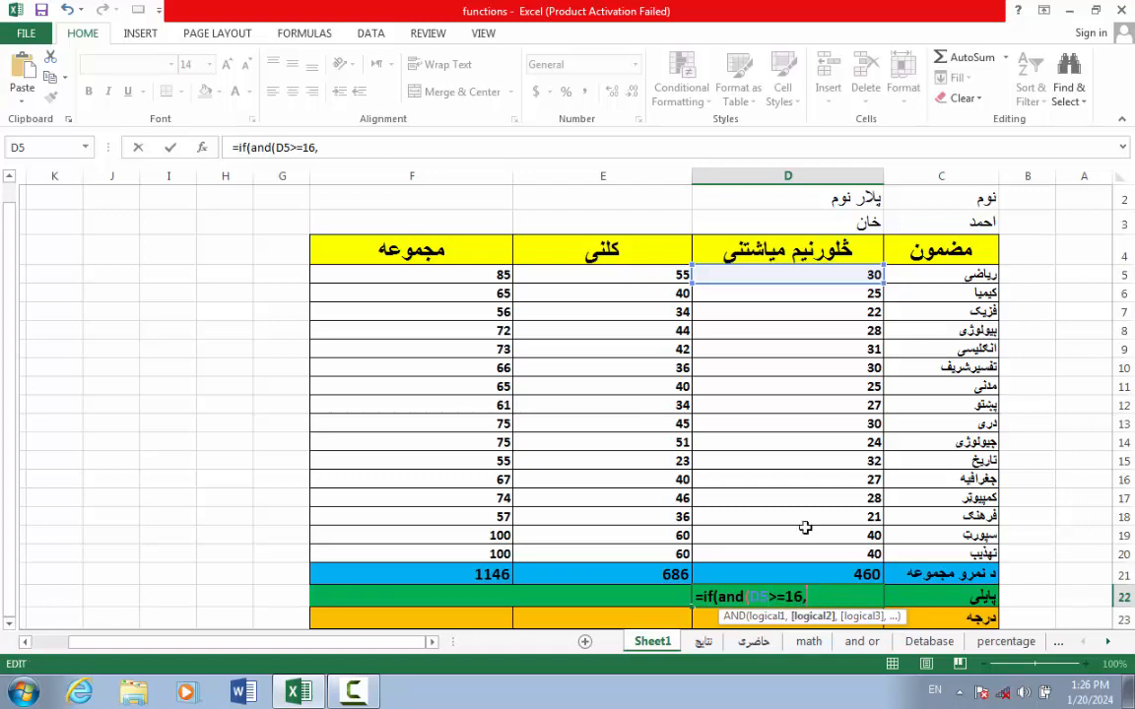
Step: Add the condition >=16 for each of the marks D6 through D11 to the AND test in D22, separated by commas
click(797, 298)
text(>=16,)
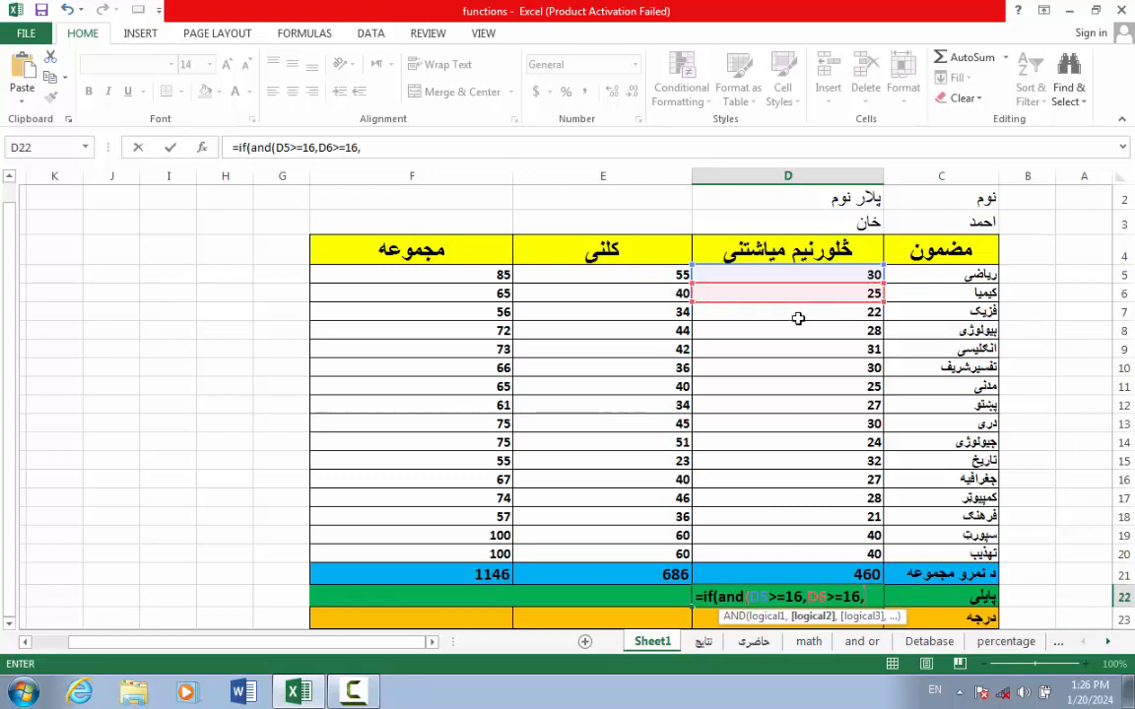
click(797, 316)
text(>=16,)
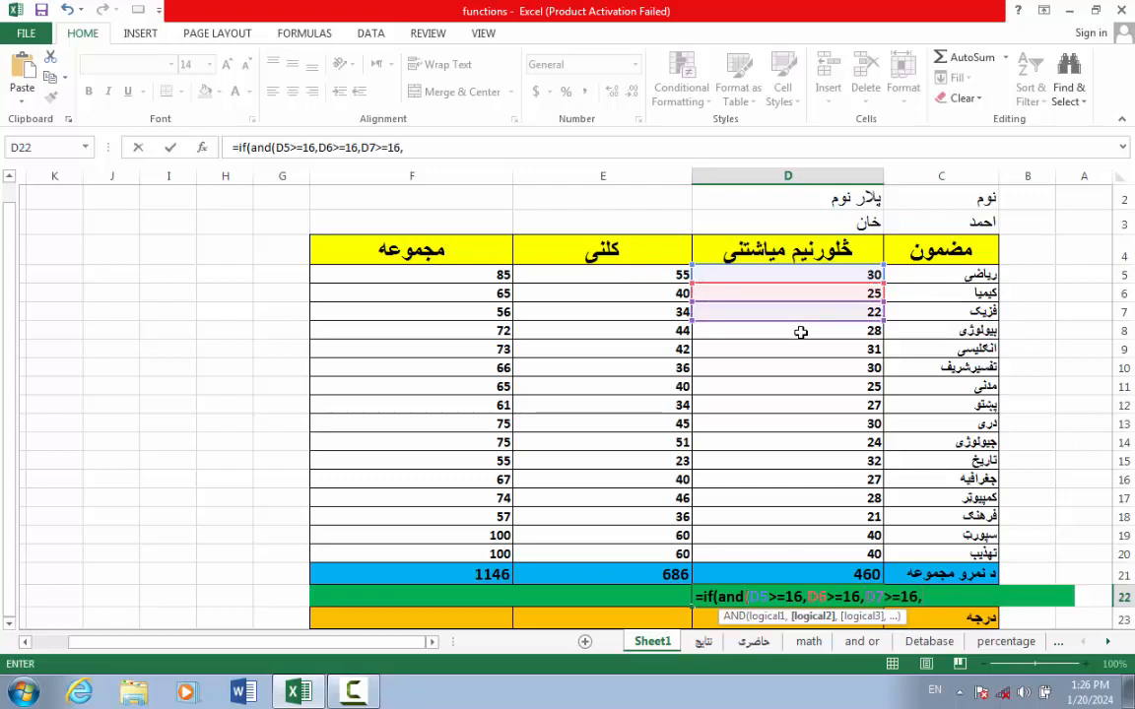
click(800, 330)
text(>=16,)
click(800, 350)
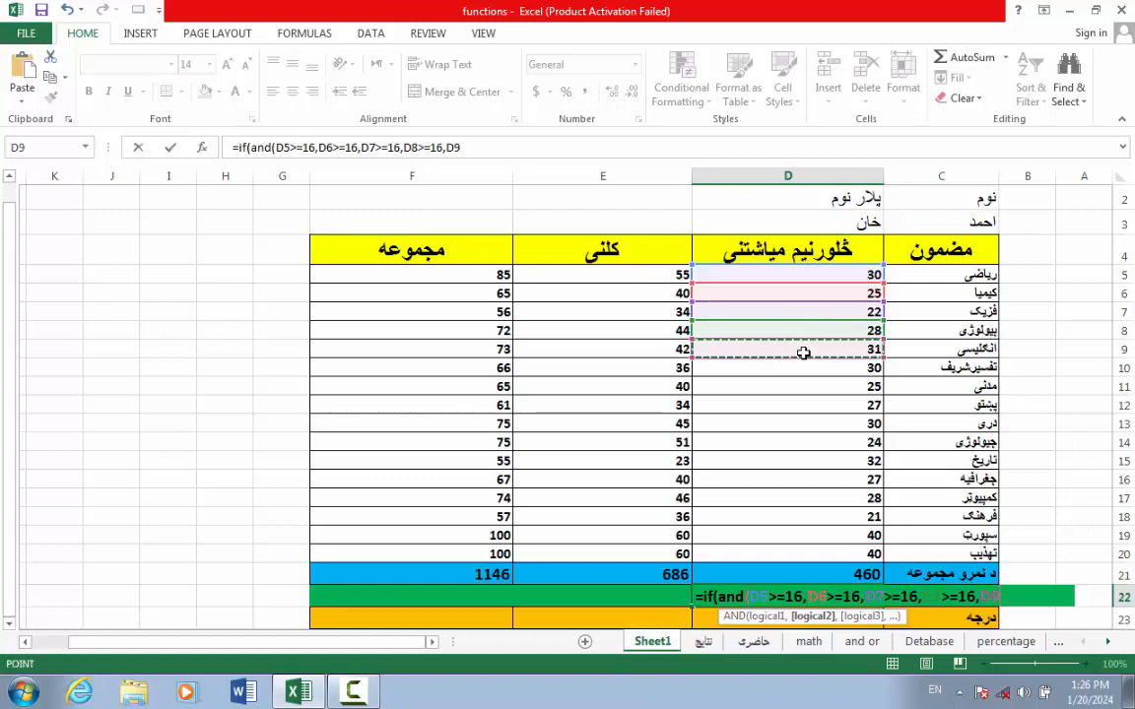
text(>=16,)
click(800, 370)
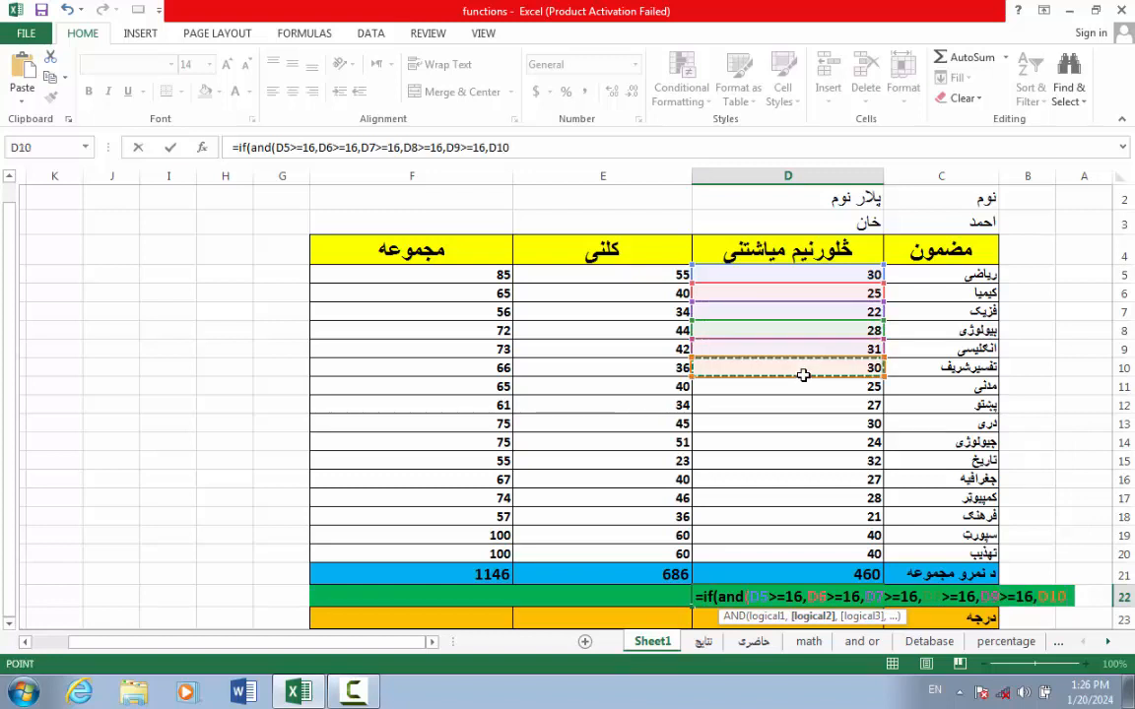
text(>=16,)
click(803, 387)
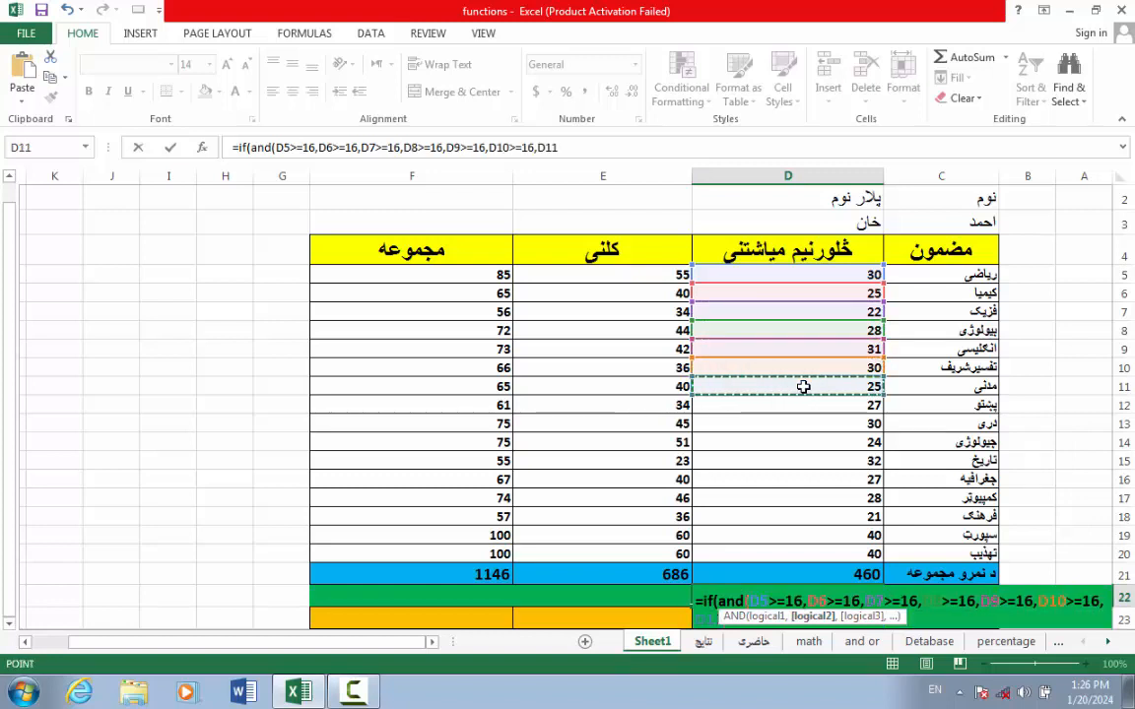
text(>=16,)
Step: Add the condition >=16 for each of the marks D12 through D16 to the AND test in D22, separated by commas
click(806, 404)
text(>=16,)
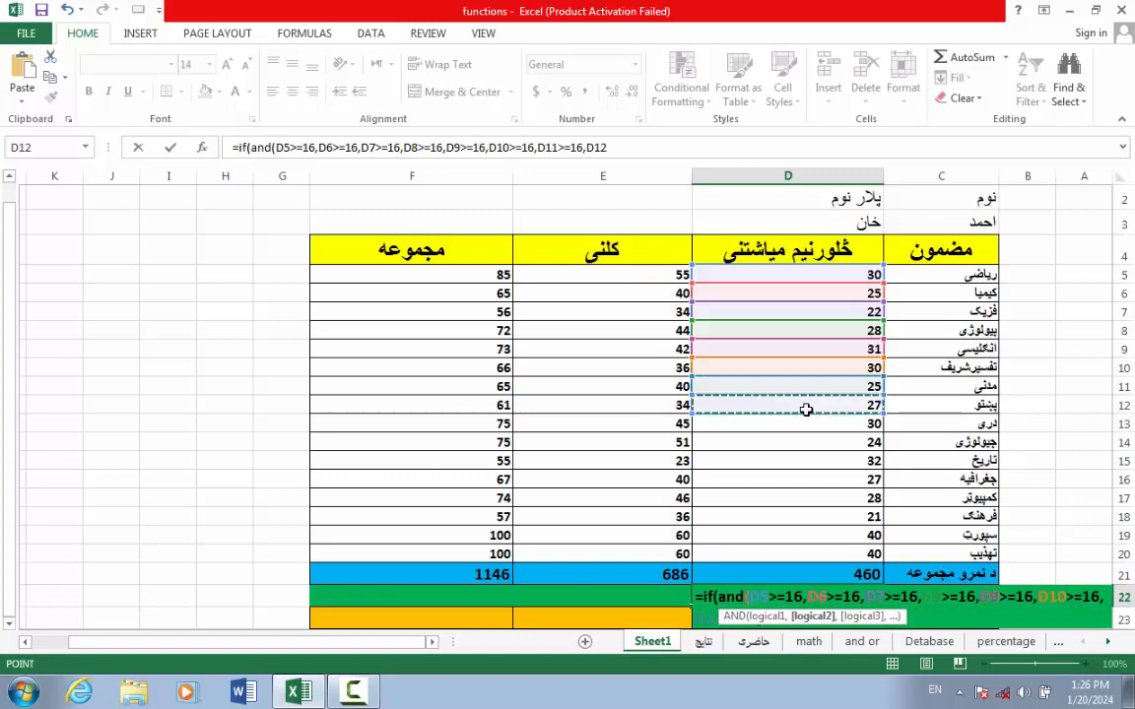
click(810, 422)
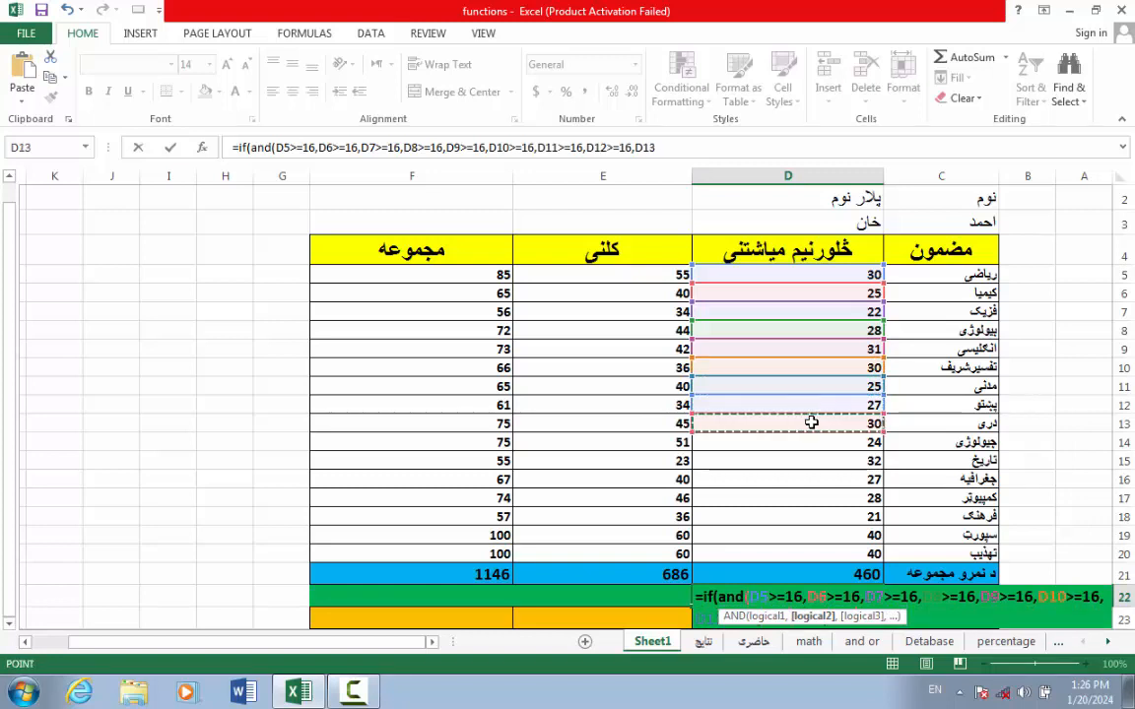
text(>=16,)
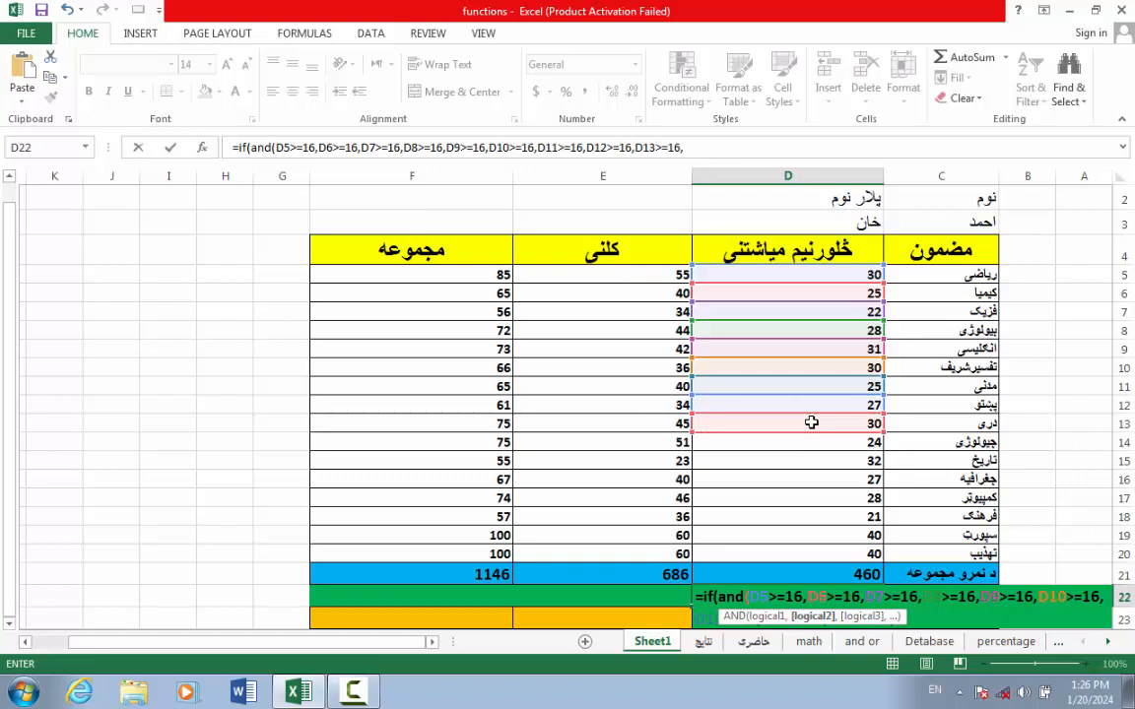
click(811, 441)
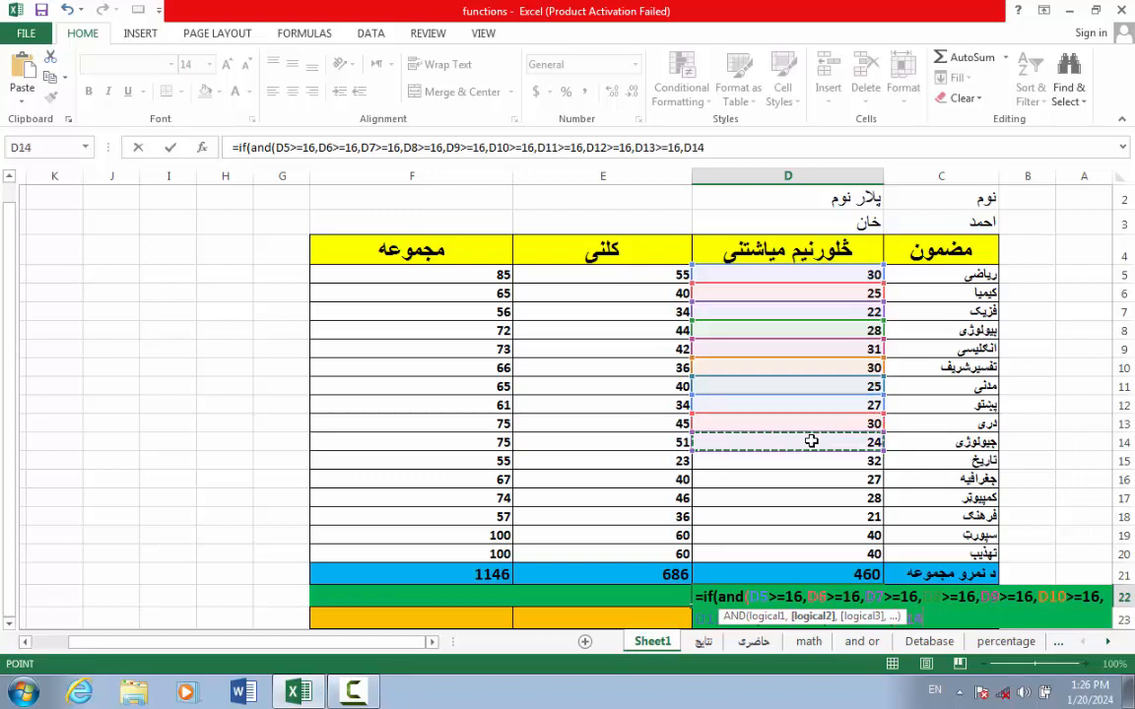
text(>=16,)
click(811, 459)
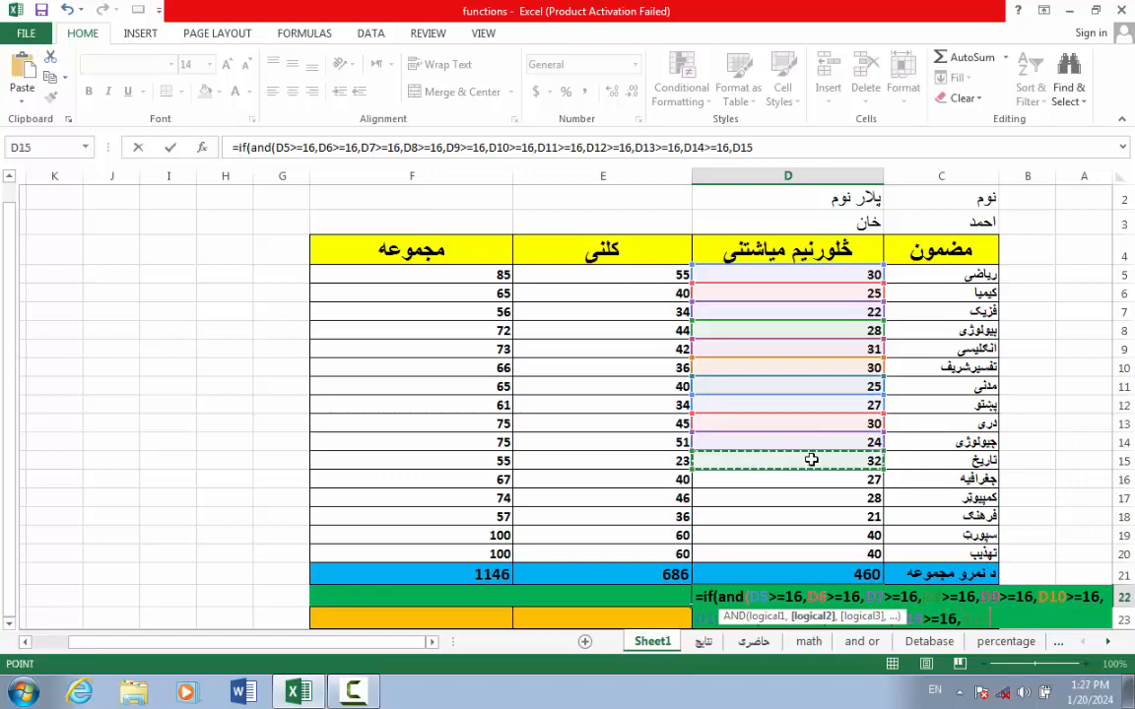
text(>=16,)
click(812, 477)
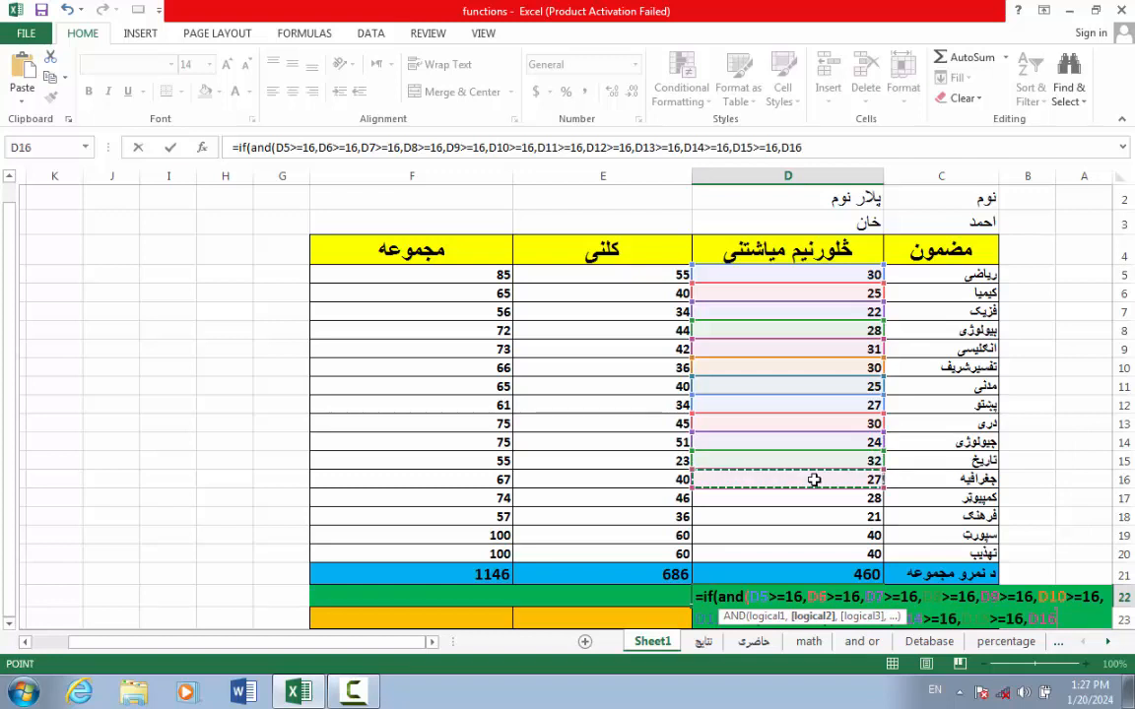
text(>=16,)
Step: Add the condition >=16 for each of the marks D17 through D20 in D22, then close the AND test with a parenthesis and comma
click(819, 501)
text(>=16,)
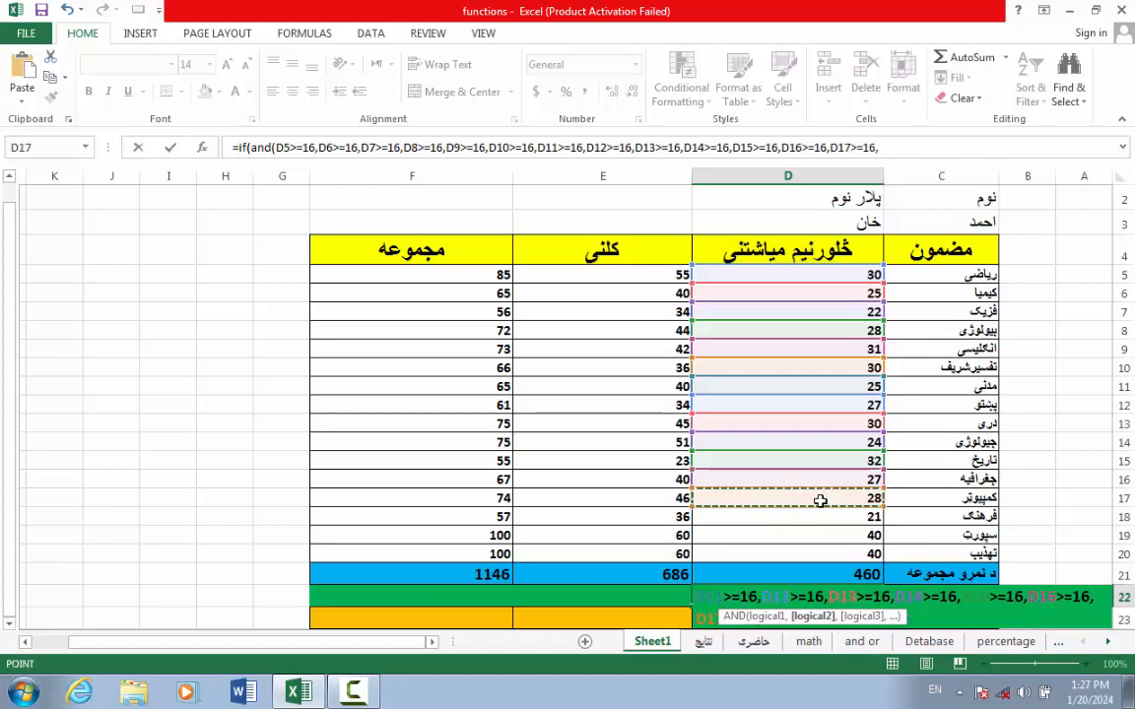
click(822, 517)
text(>=16,)
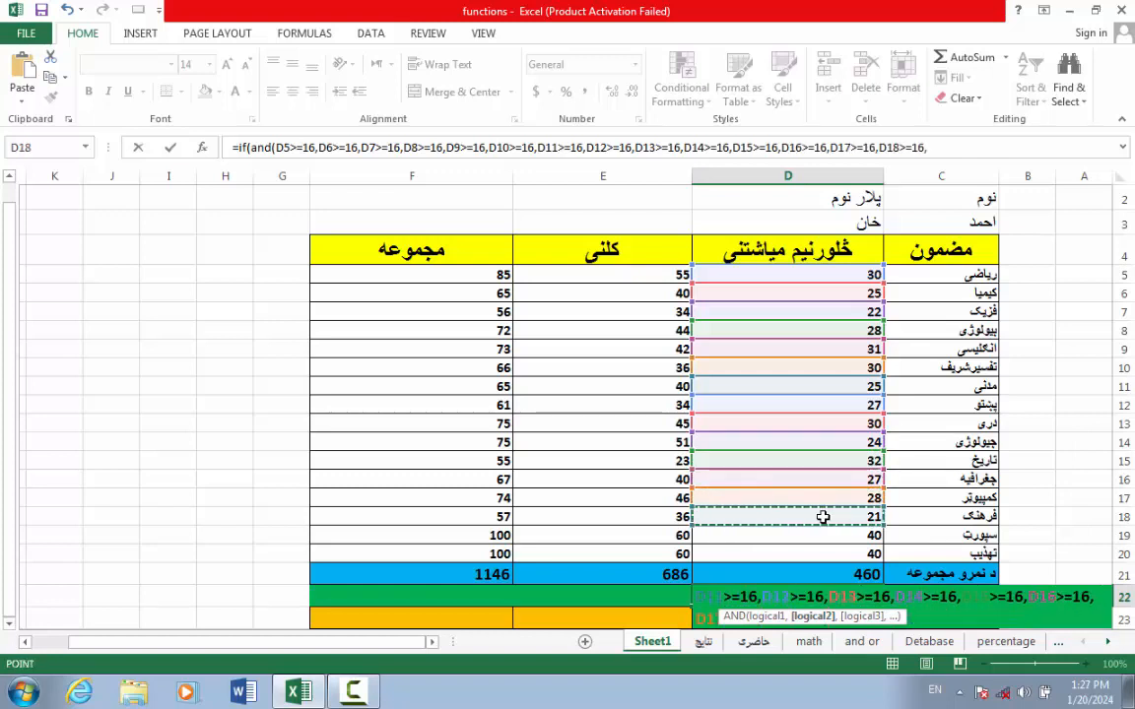
click(830, 536)
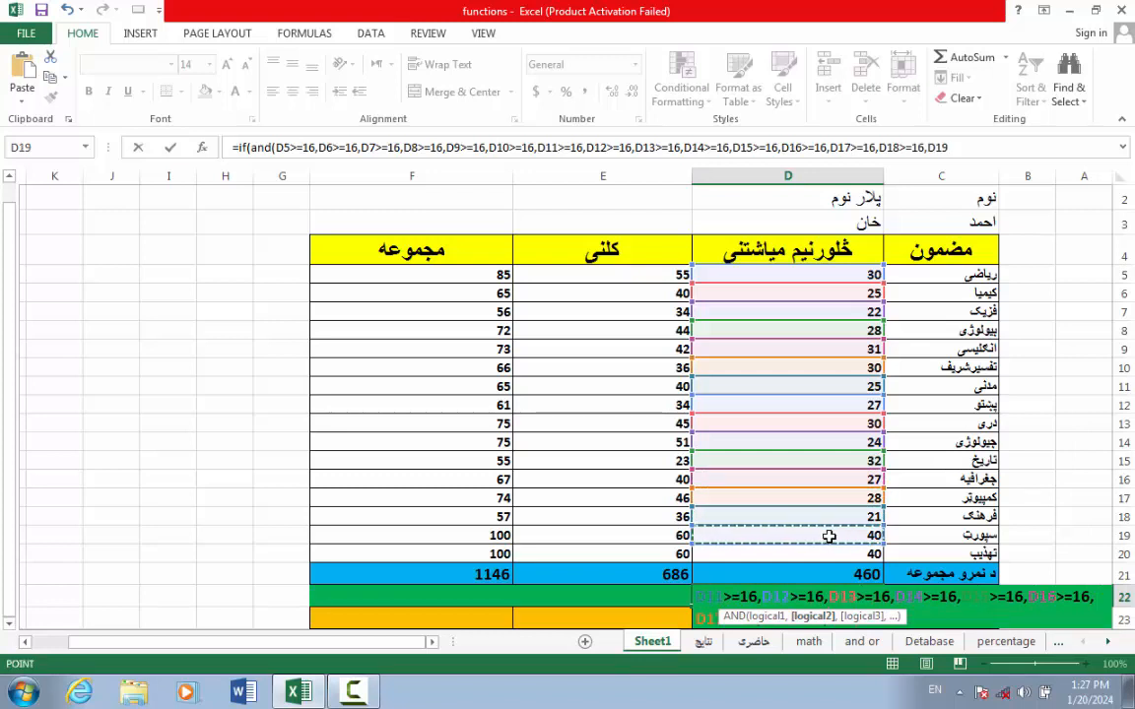
text(>=16,)
click(834, 550)
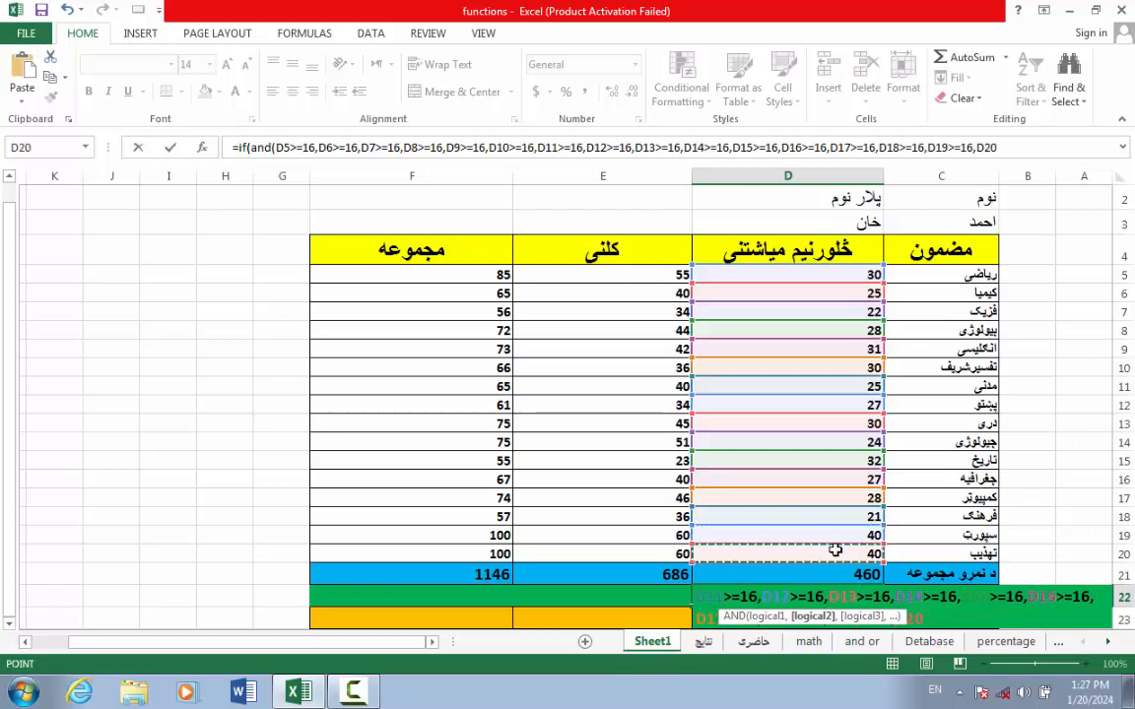
text(>=16,)
key(BackSpace)
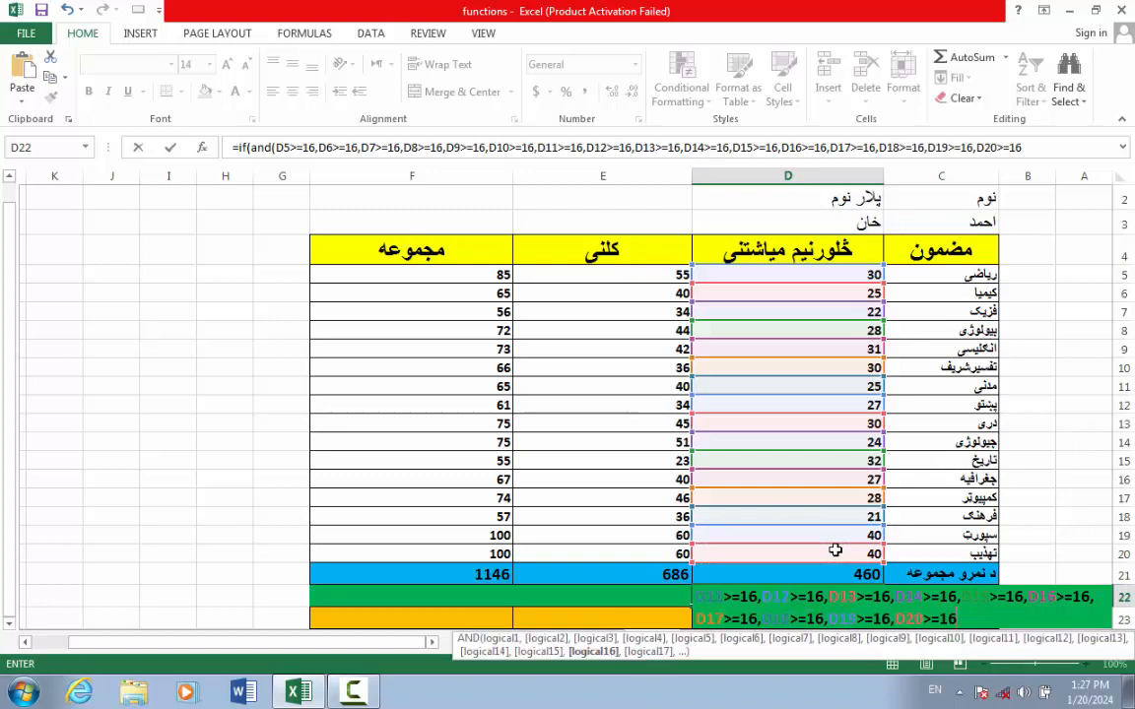
text(),)
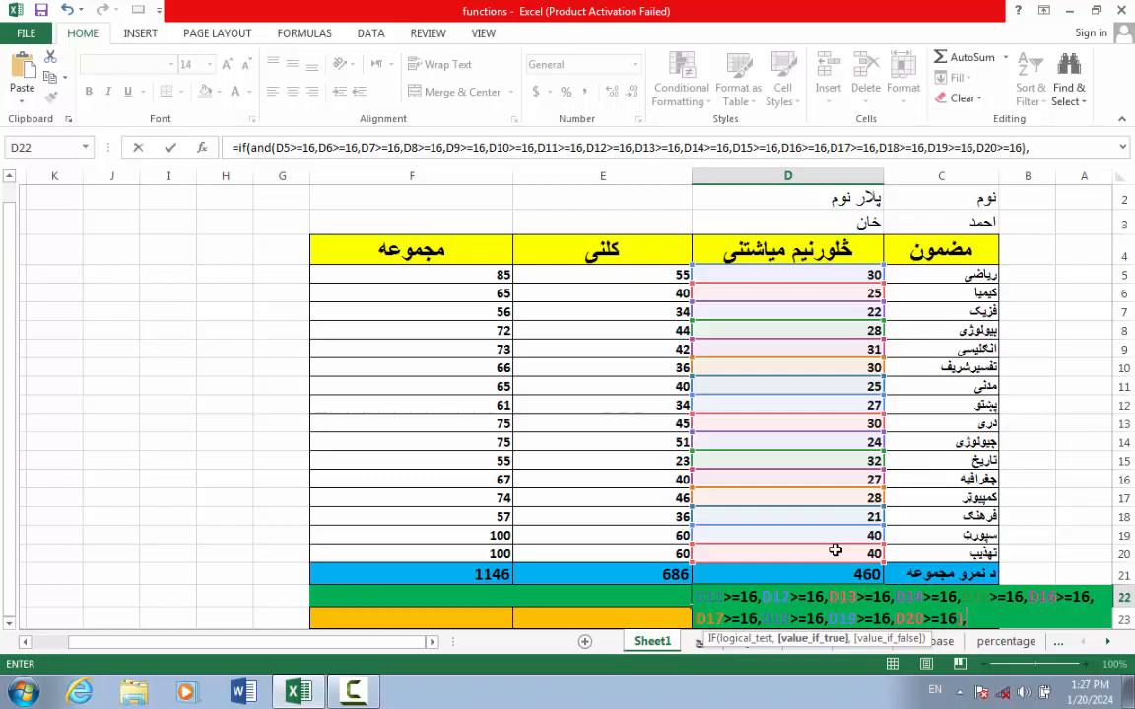
Step: Finish the D22 IF formula with "کامیاب" as the value if true and "ناکام" as the value if false
text(")
key(alt+shift)
text(کامیاب)
key(alt+shift)
text(",)
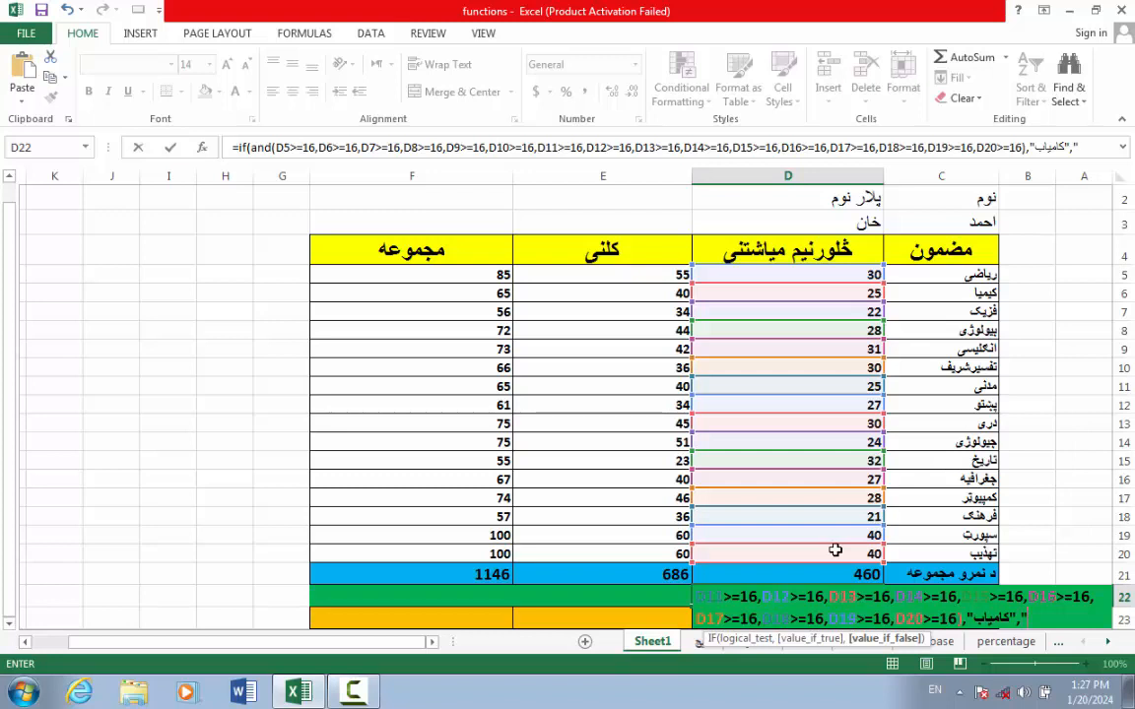
key(alt+shift)
text("ناکام)
key(alt+shift)
text(")
key(Return)
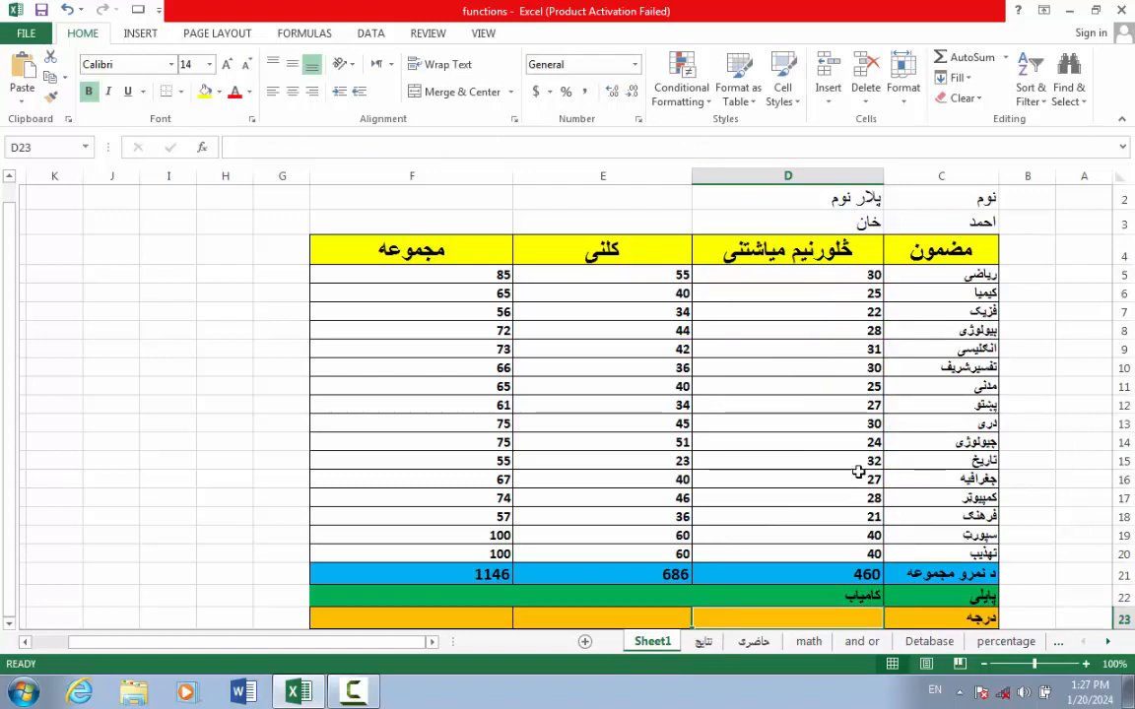
Step: Set the څلورنیم میاشتنی mark for جیولوژی in D14 to 15 to test the پایلی formula
click(859, 442)
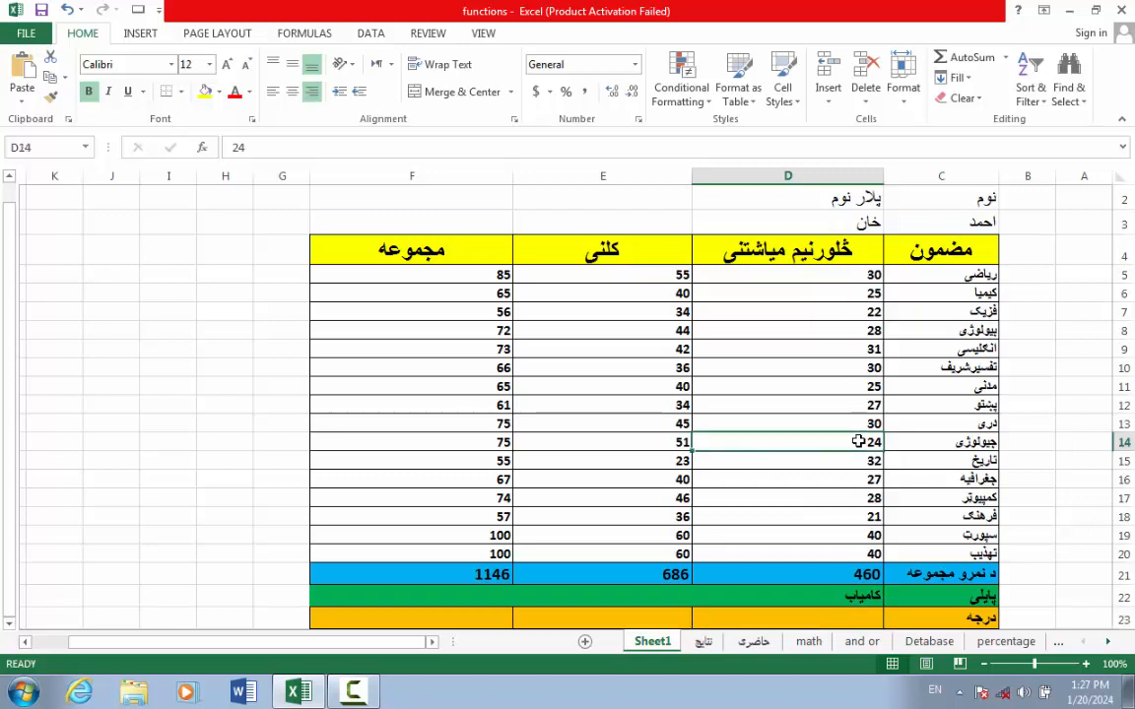
key(BackSpace)
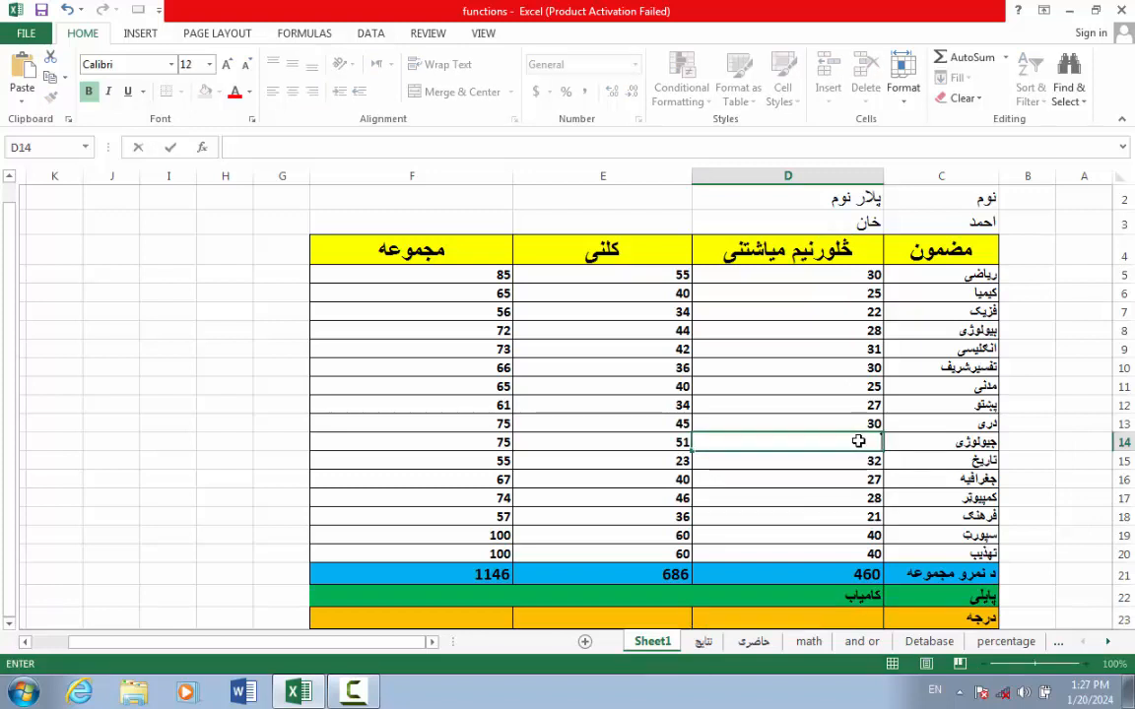
text(15)
key(Return)
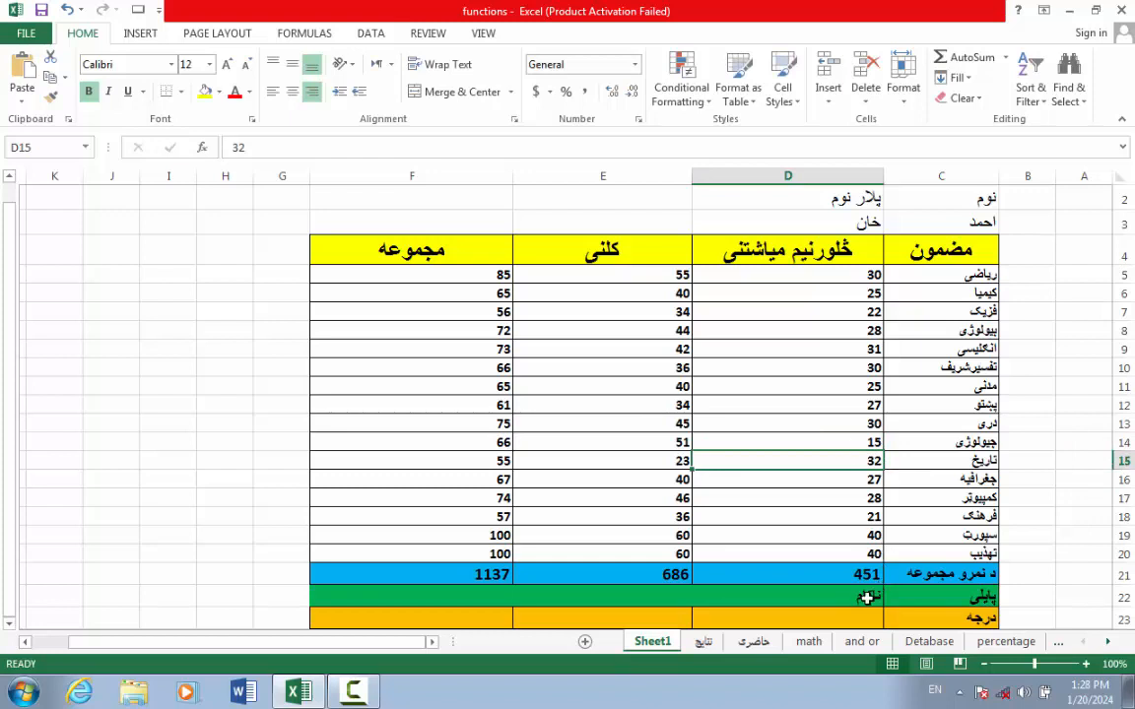
Step: Set the څلورنیم میاشتنی mark for جیولوژی in D14 to 30
click(871, 445)
text(30)
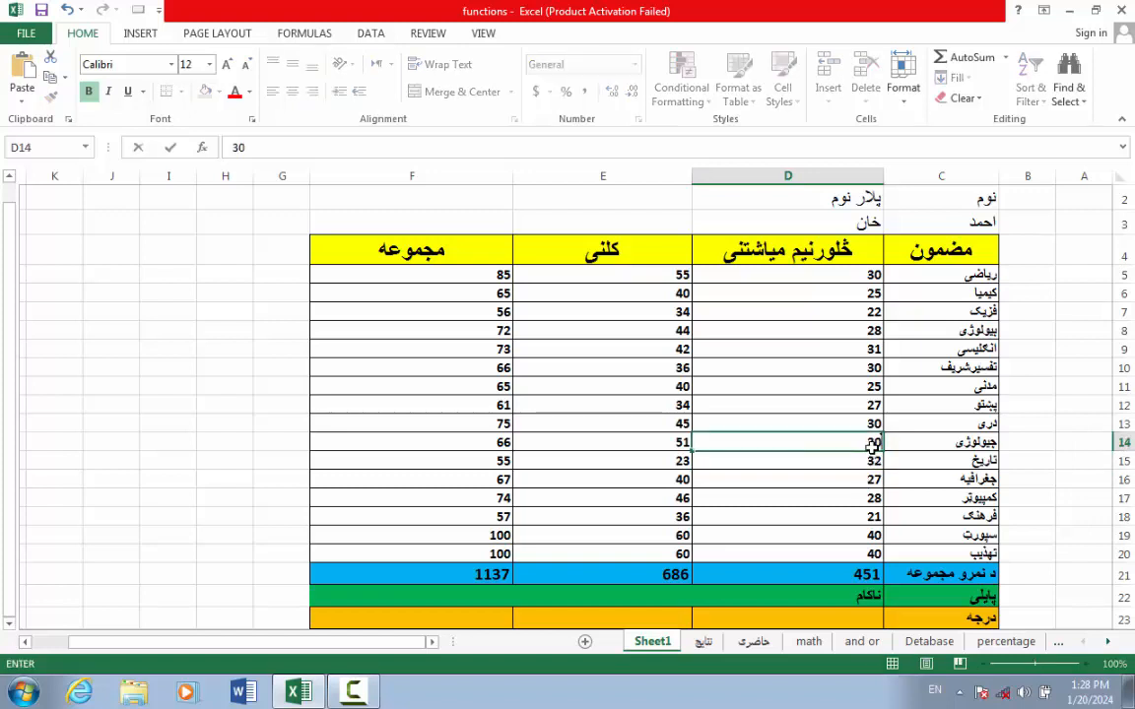
key(Return)
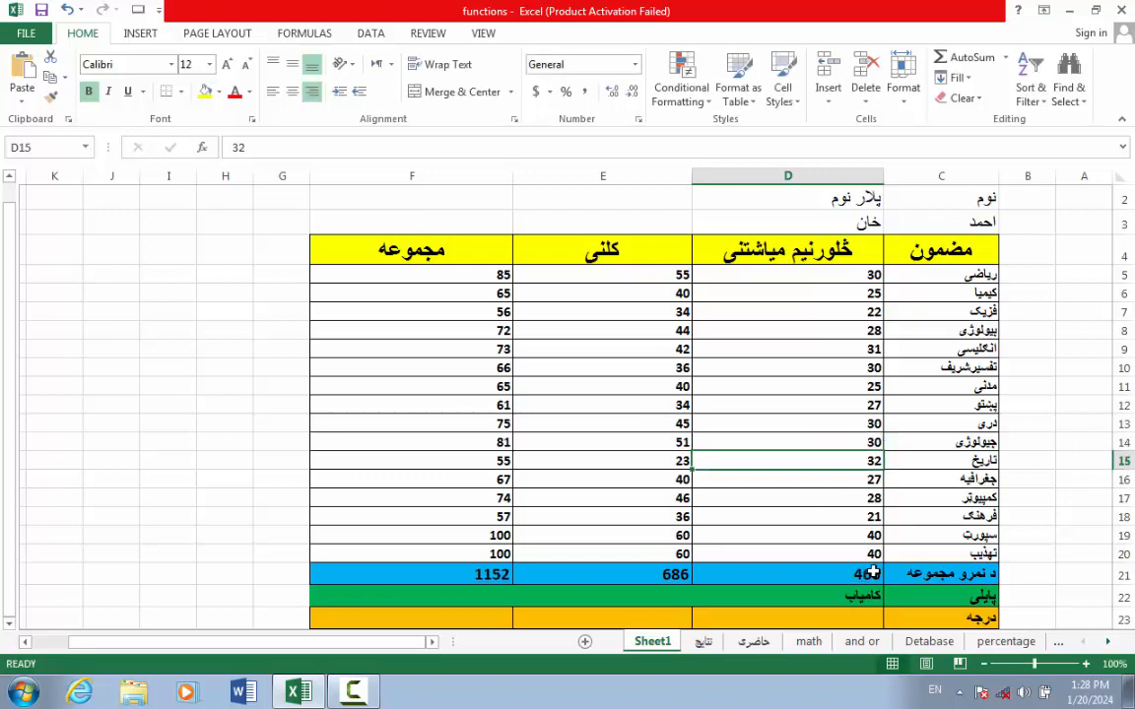
Step: Copy the پایلی formula from D22 into F22 under the مجموعه column
click(476, 592)
click(800, 597)
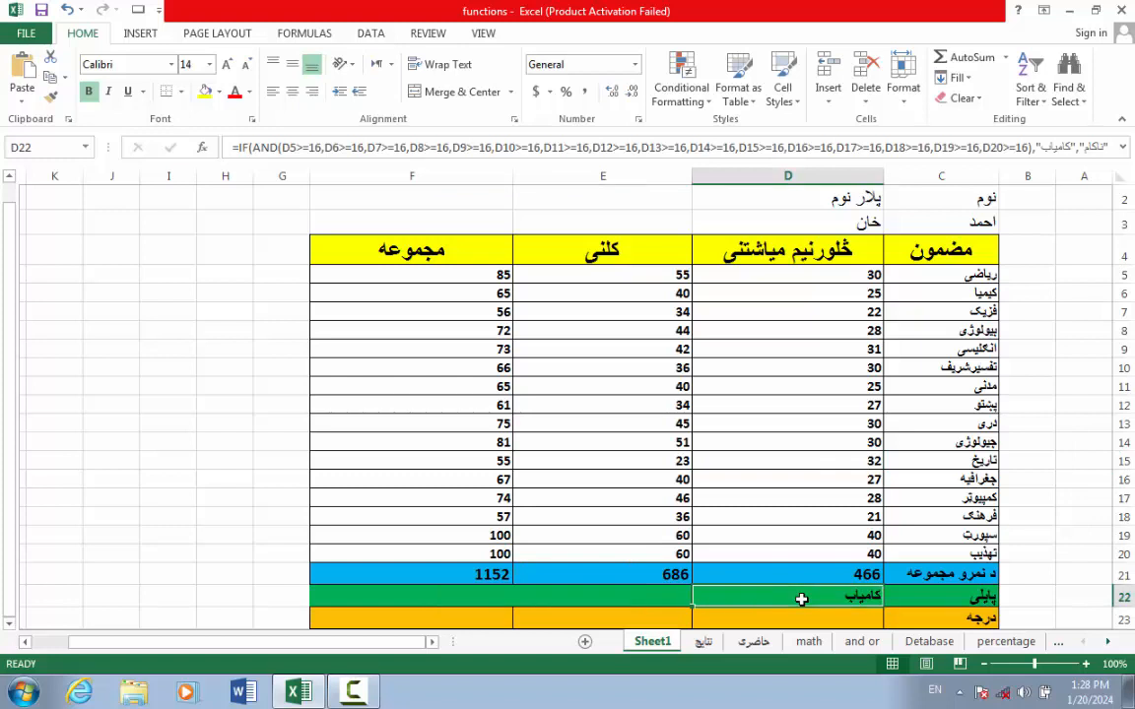
key(ctrl+c)
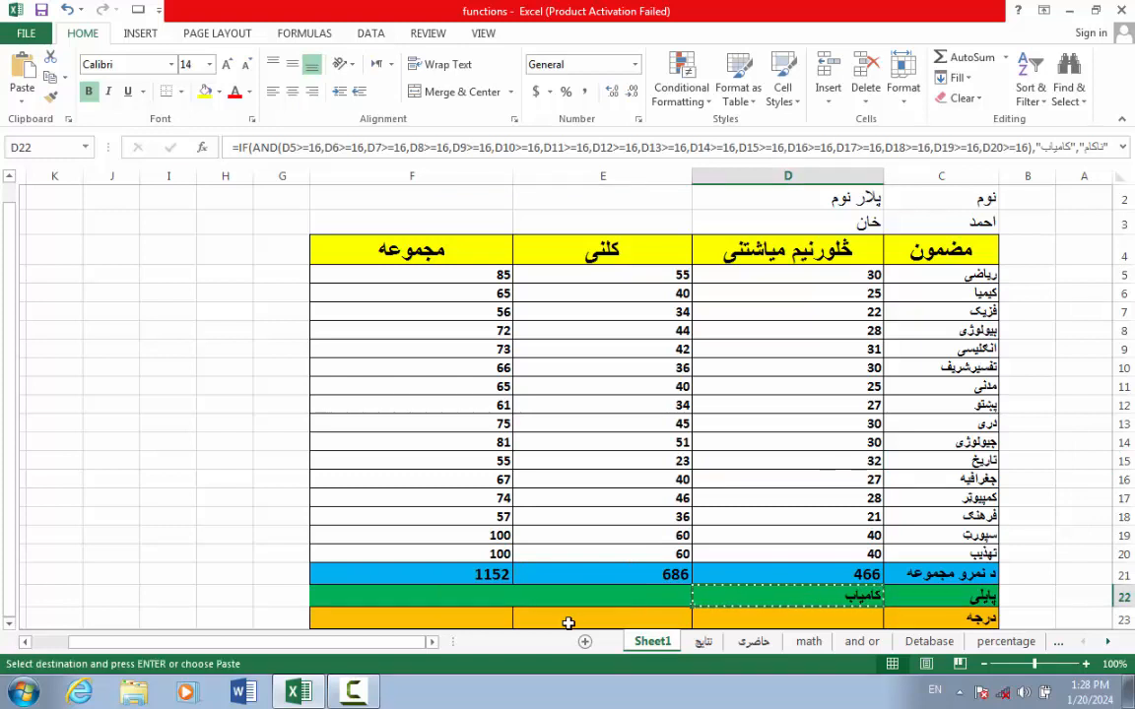
click(457, 598)
key(ctrl+v)
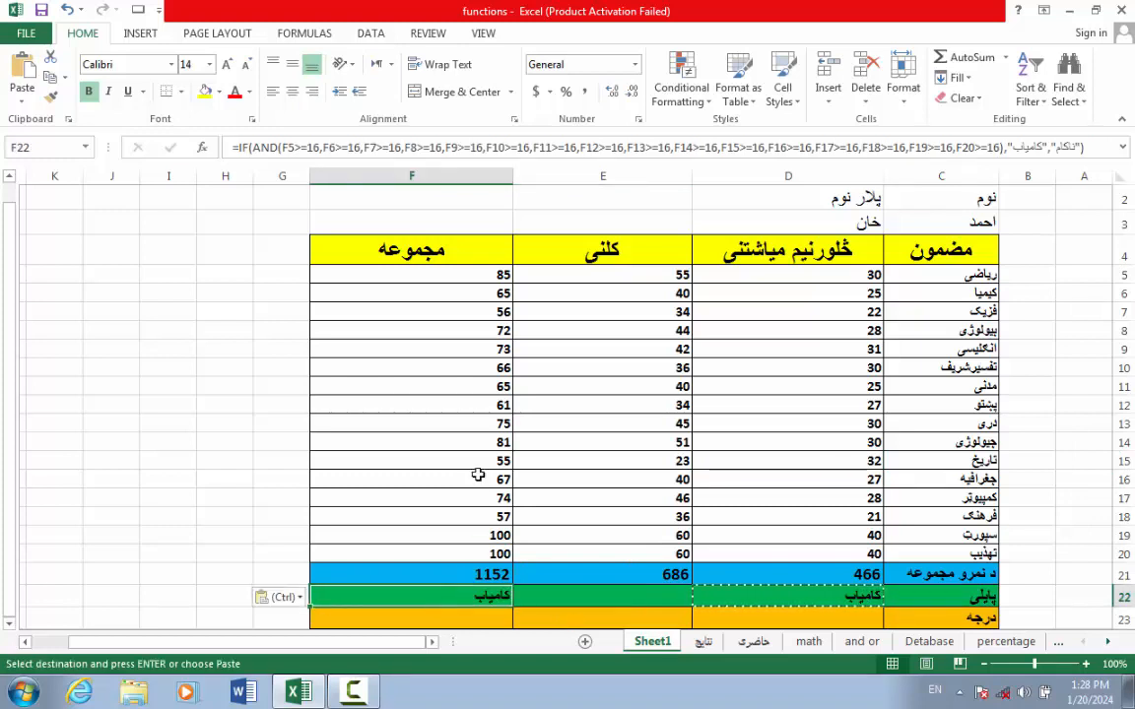
Step: Edit the F22 formula so the conditions on F5 and F6 read >=55
double_click(494, 596)
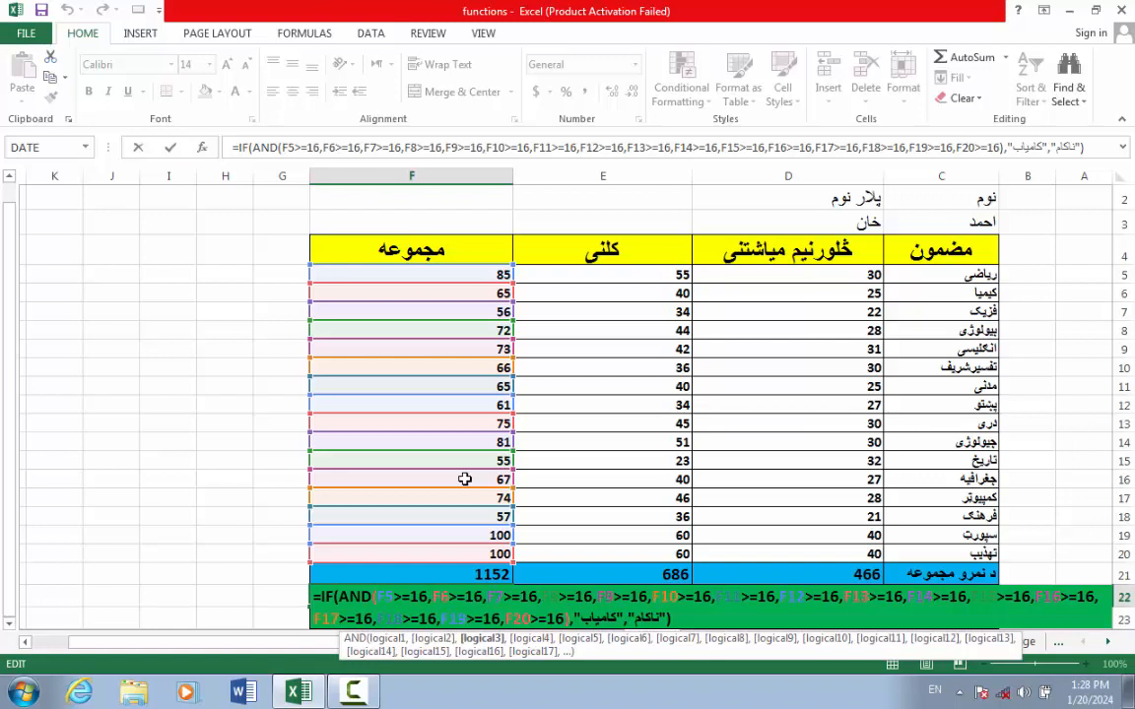
click(316, 147)
key(BackSpace)
key(BackSpace)
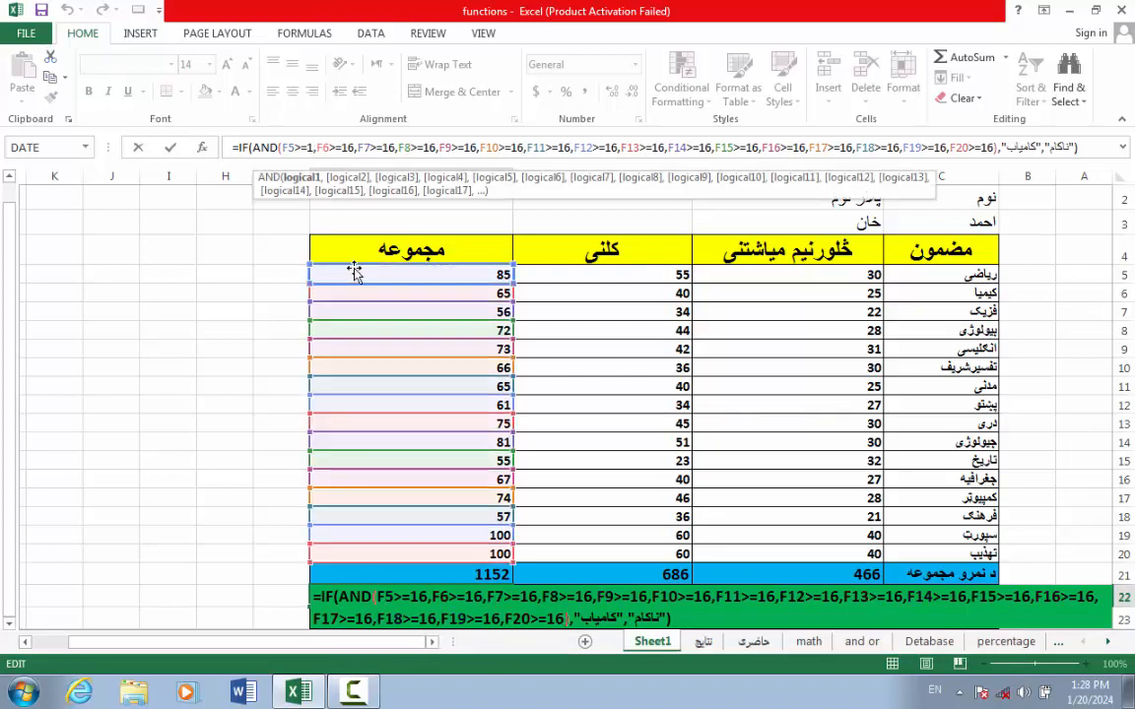
text(55)
key(Right)
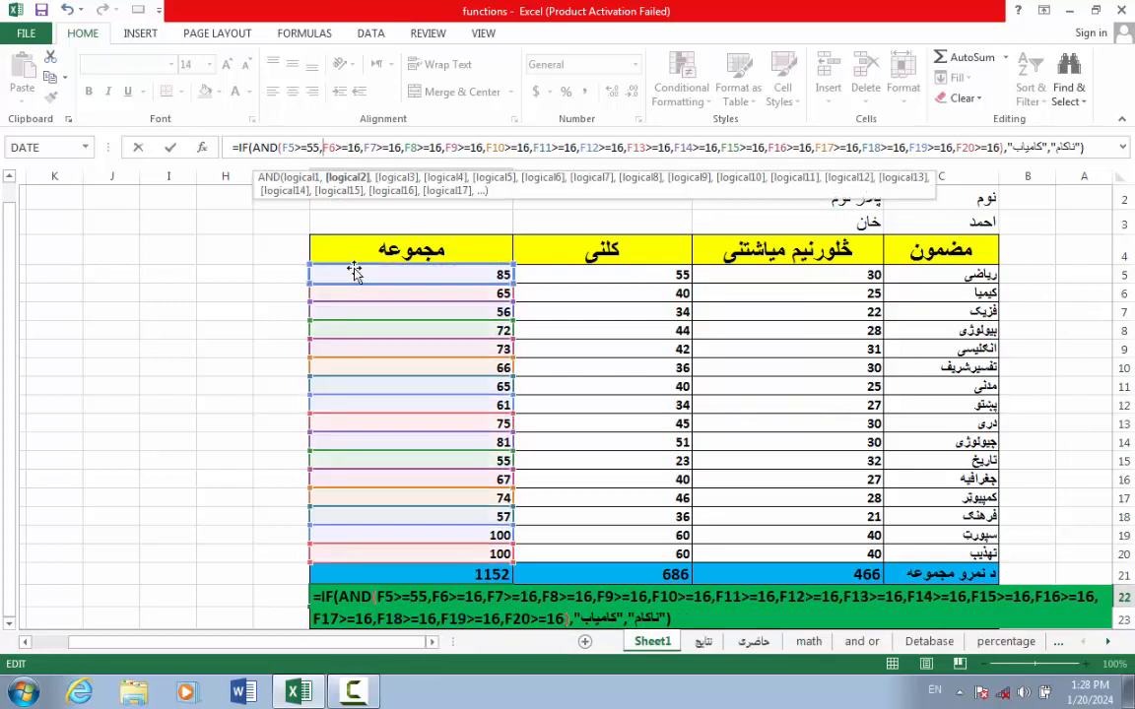
key(Right)
key(Right)
key(Right)
key(Right)
key(Right)
key(Right)
key(BackSpace)
key(BackSpace)
text(55)
key(Right)
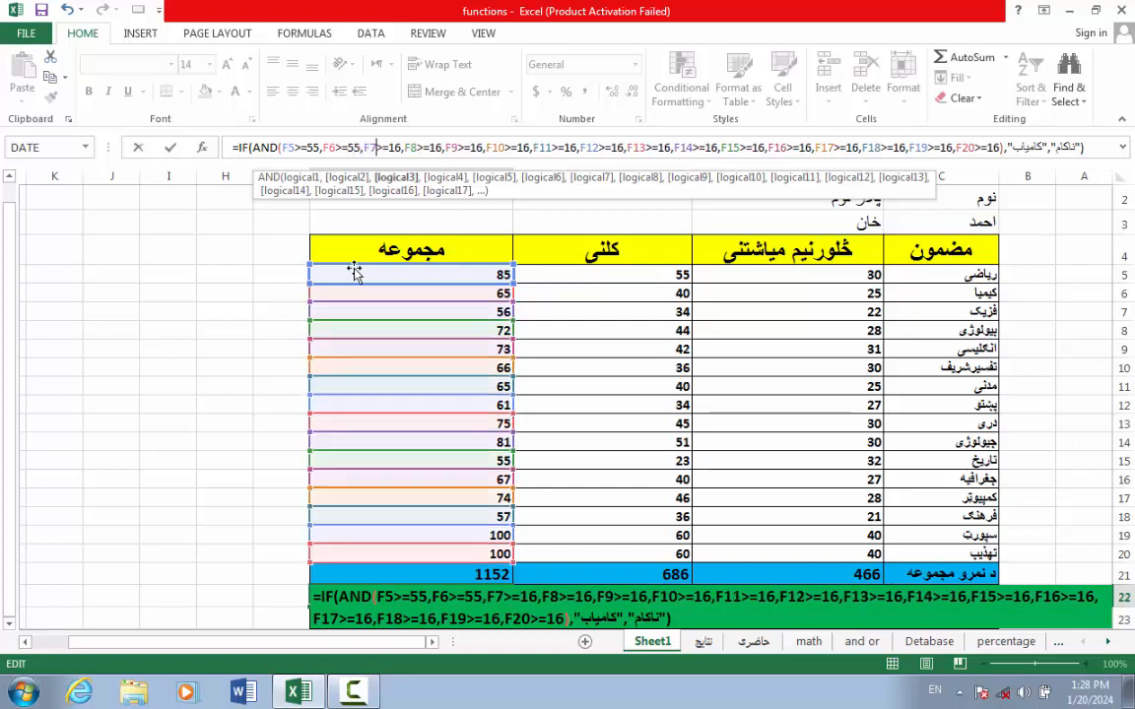
Step: Change the pass threshold to 55 in the F7 and F8 conditions of the F22 formula
key(Right)
key(Right)
key(Right)
key(Right)
key(Right)
key(Right)
key(BackSpace)
key(BackSpace)
text(55)
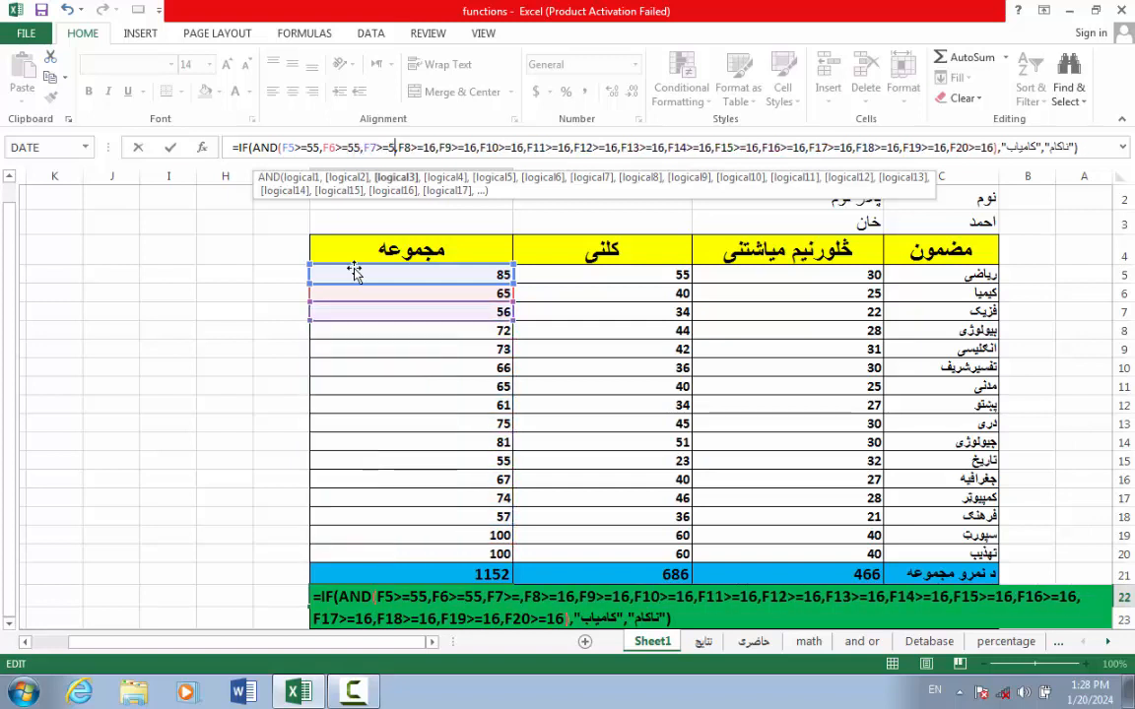
key(Right)
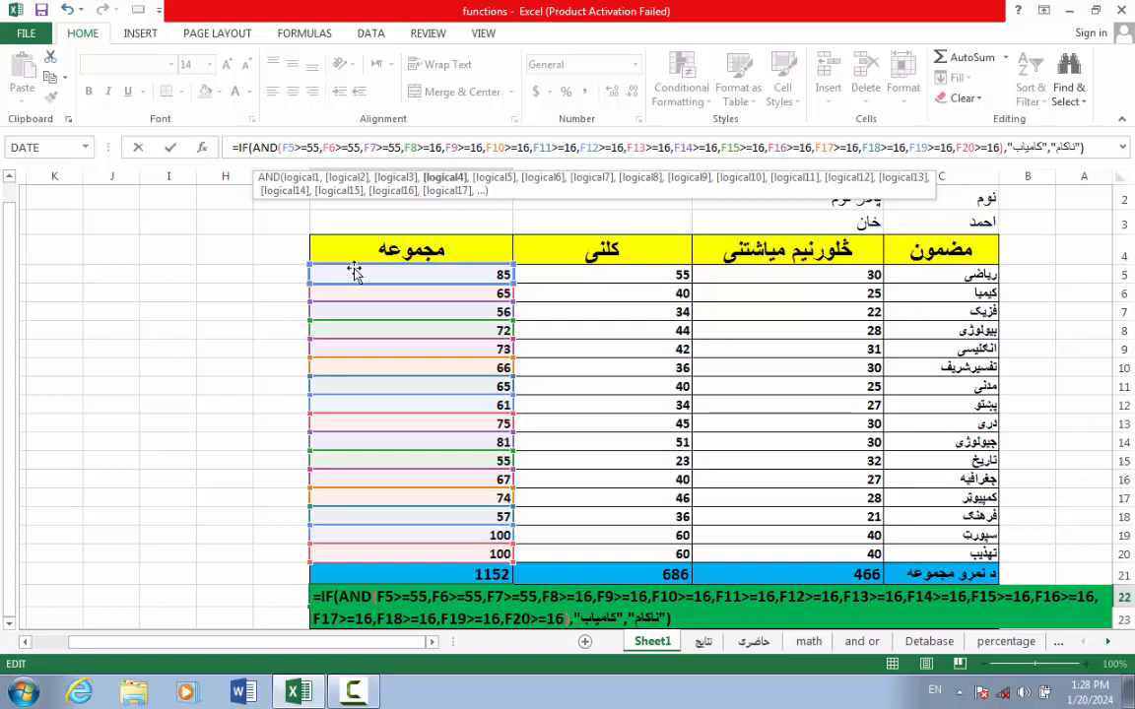
key(BackSpace)
key(BackSpace)
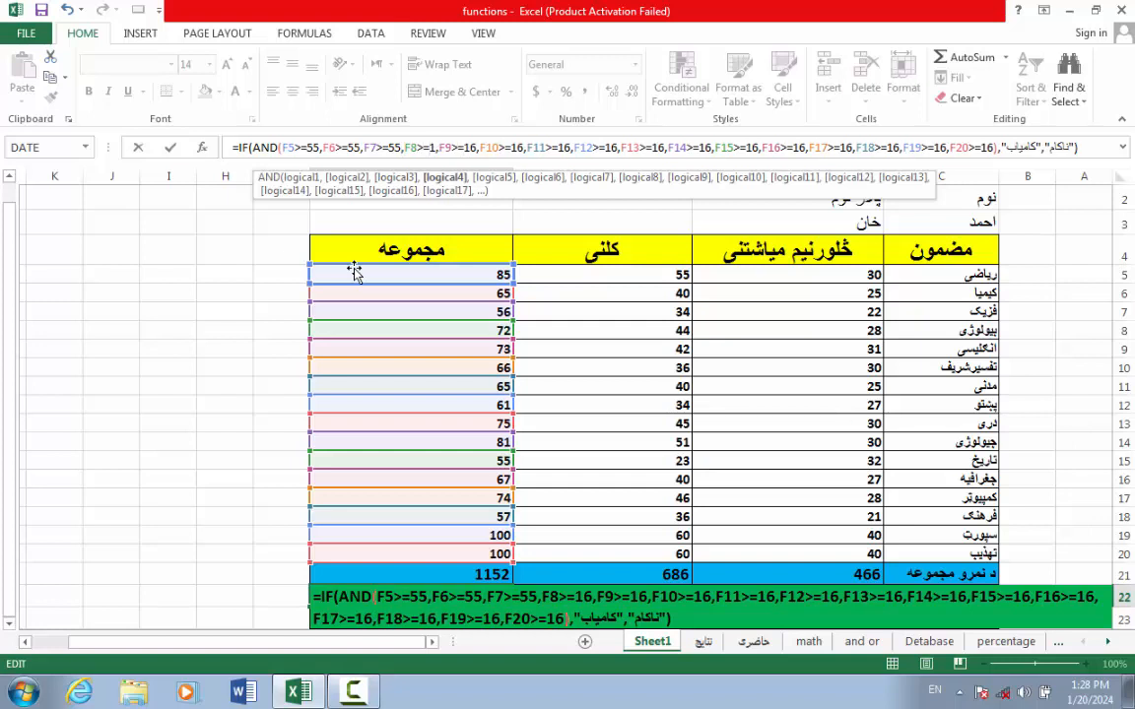
text(55)
key(Right)
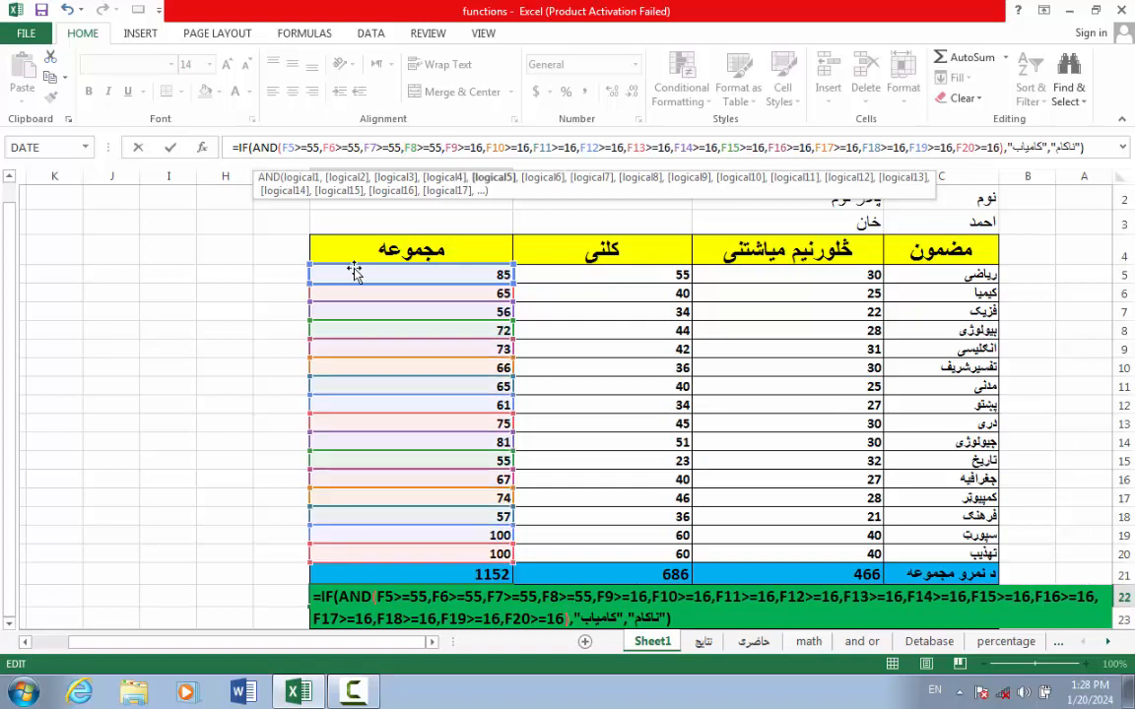
Step: Change the pass threshold to 55 in the F9 and F10 conditions of the F22 formula
key(Right)
key(BackSpace)
key(BackSpace)
text(55)
key(Right)
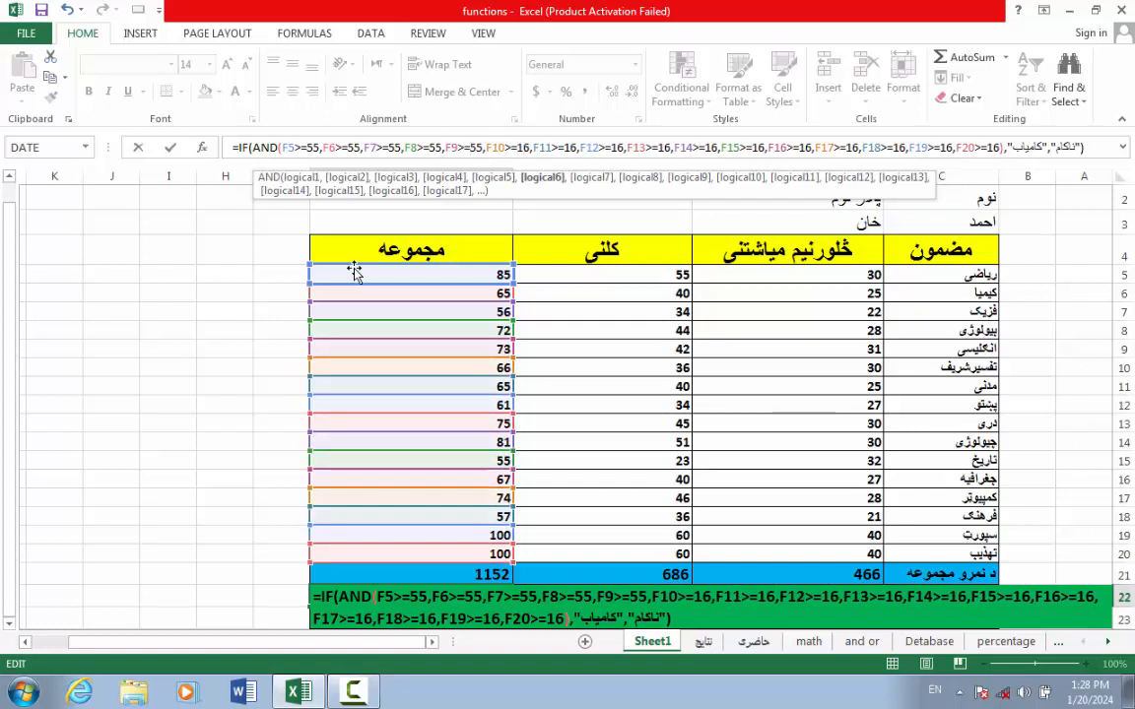
key(Right)
key(Right)
key(Right)
key(Right)
key(Right)
key(Right)
key(Right)
key(BackSpace)
key(BackSpace)
text(55)
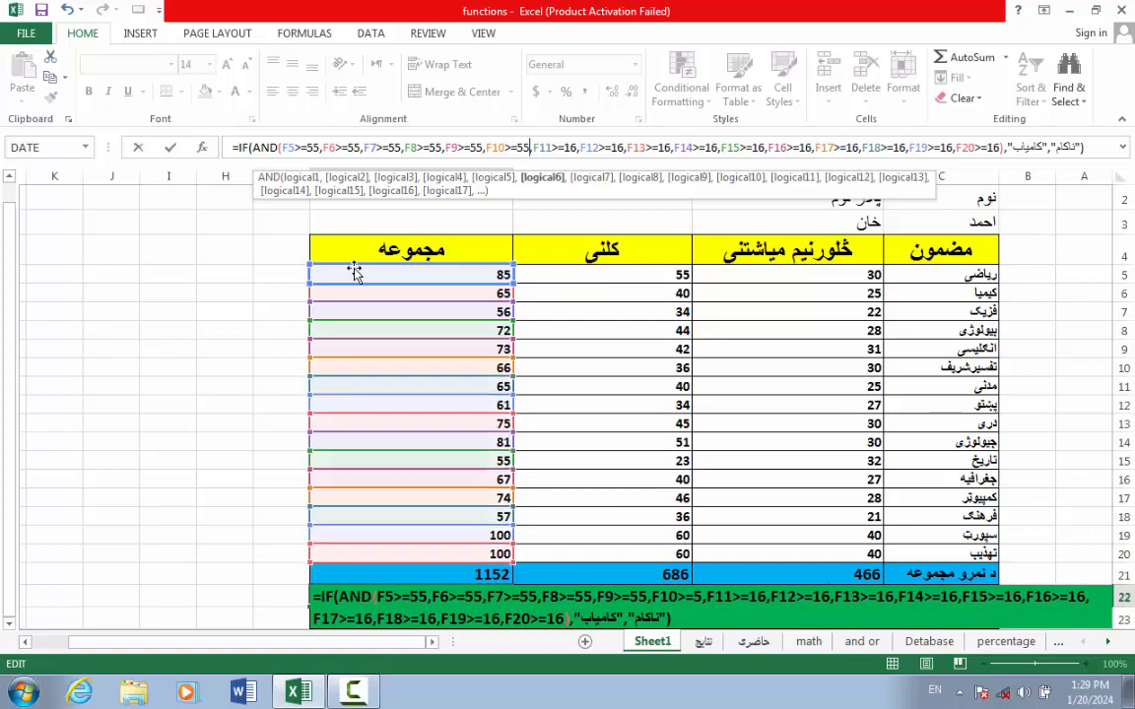
Step: Change the pass threshold to 55 in the F11 and F12 conditions of the F22 formula
key(Right)
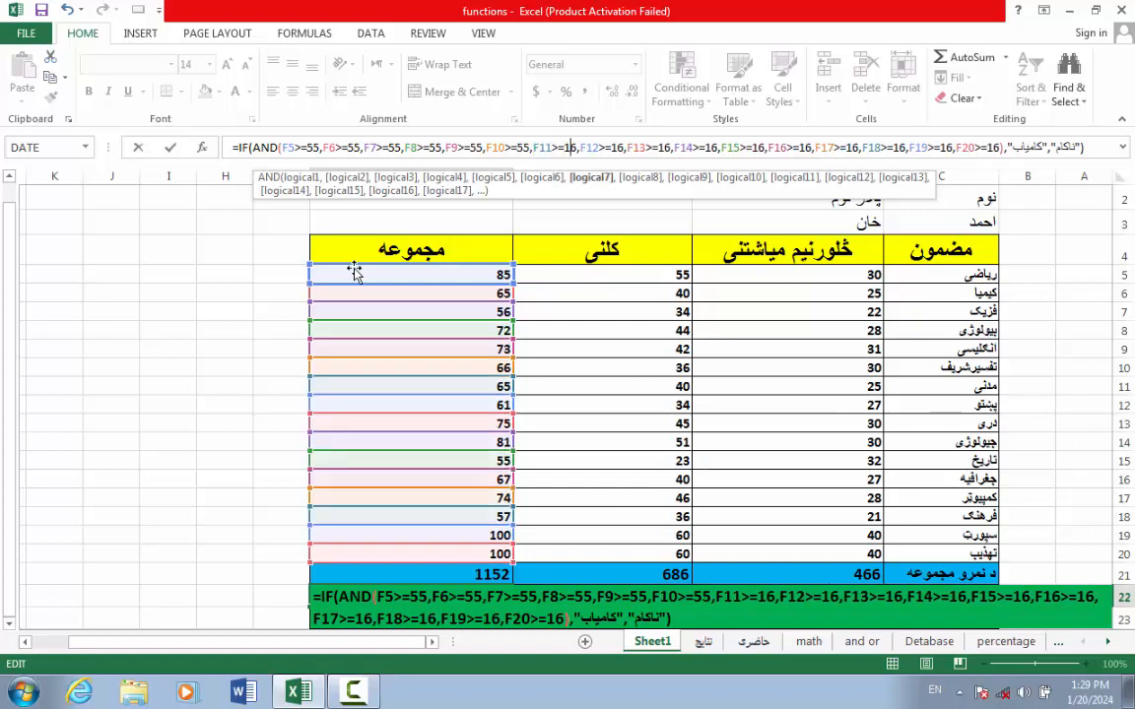
key(Right)
key(Right)
key(Right)
key(Right)
key(Right)
key(Right)
key(Right)
key(BackSpace)
key(BackSpace)
text(55)
key(Right)
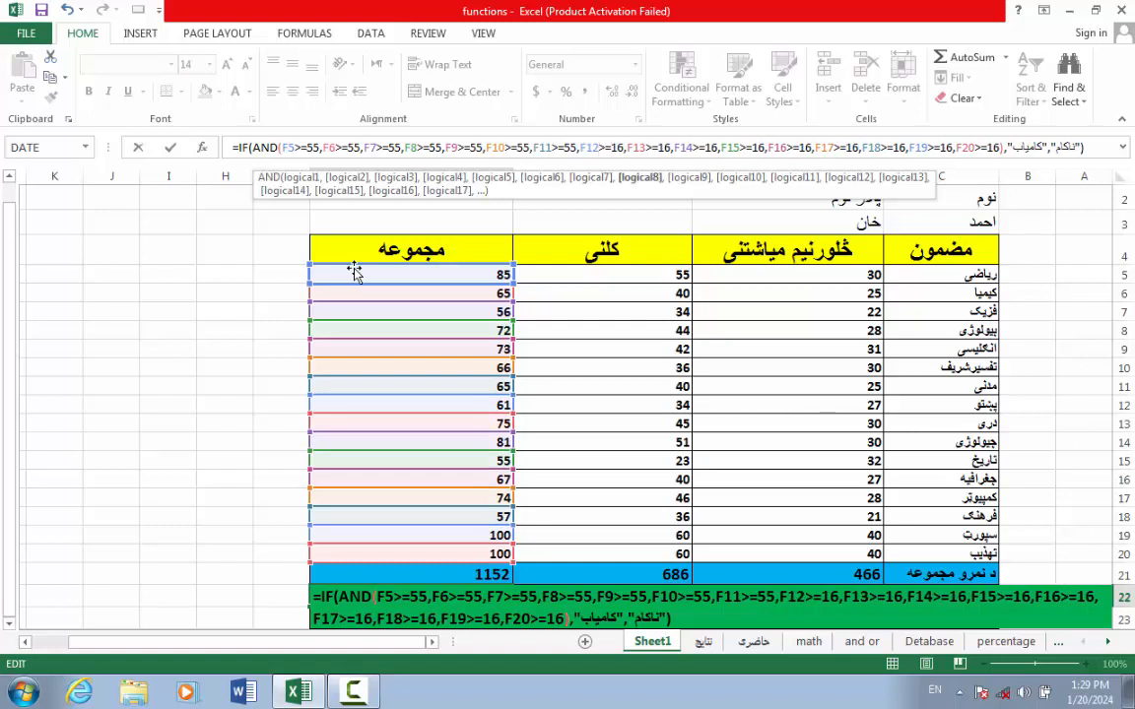
key(BackSpace)
key(BackSpace)
text(55)
key(Right)
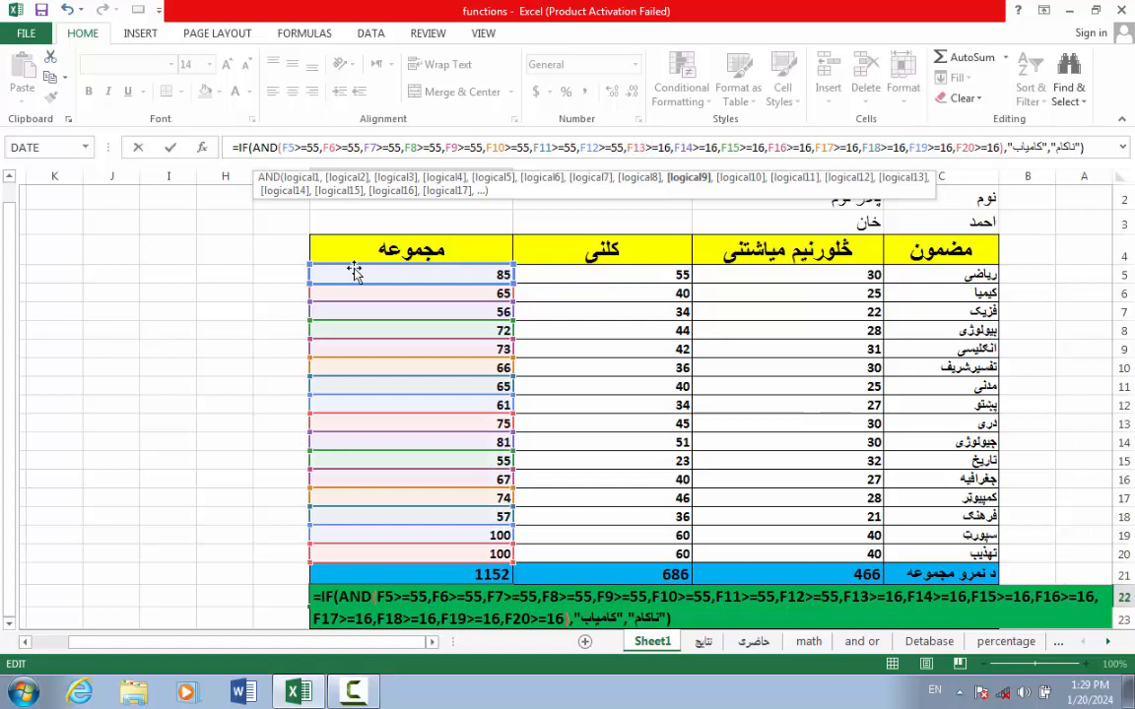
Step: Change the pass threshold to 55 in the F13 and F14 conditions of the F22 formula
key(Right)
key(Right)
key(Right)
key(Right)
key(Right)
key(Right)
key(Right)
key(BackSpace)
key(BackSpace)
text(55)
key(Right)
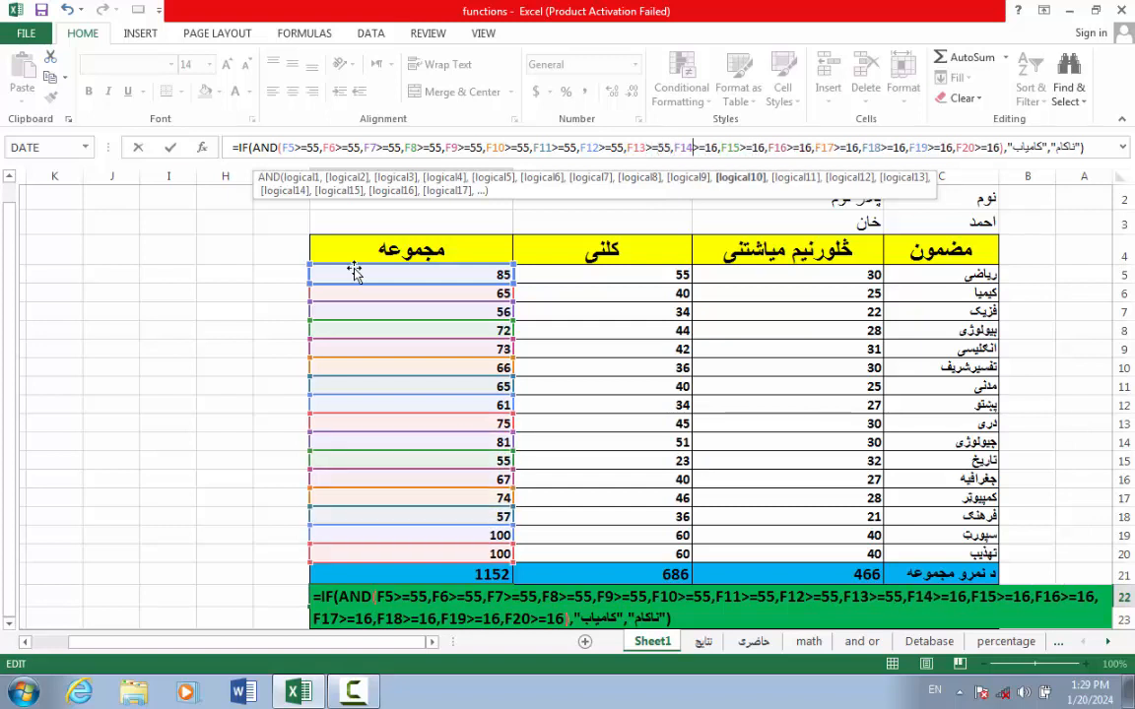
key(BackSpace)
key(BackSpace)
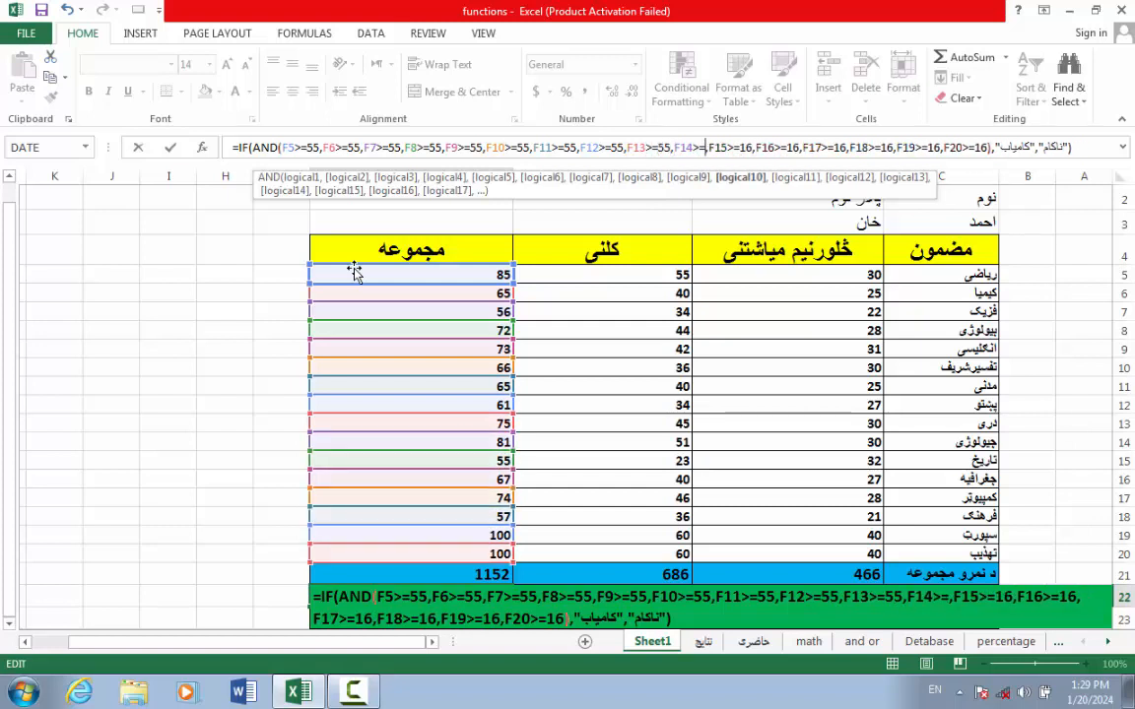
text(55)
key(Right)
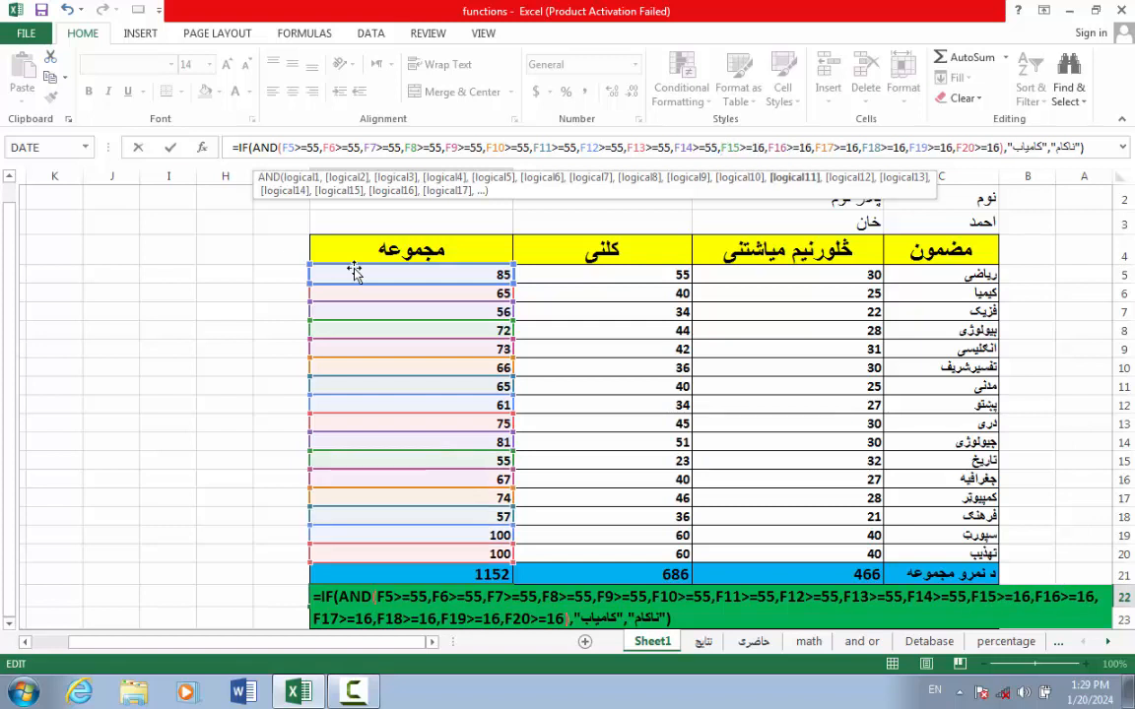
Step: Change the pass threshold to 55 in the F15 and F16 conditions of the F22 formula
key(Right)
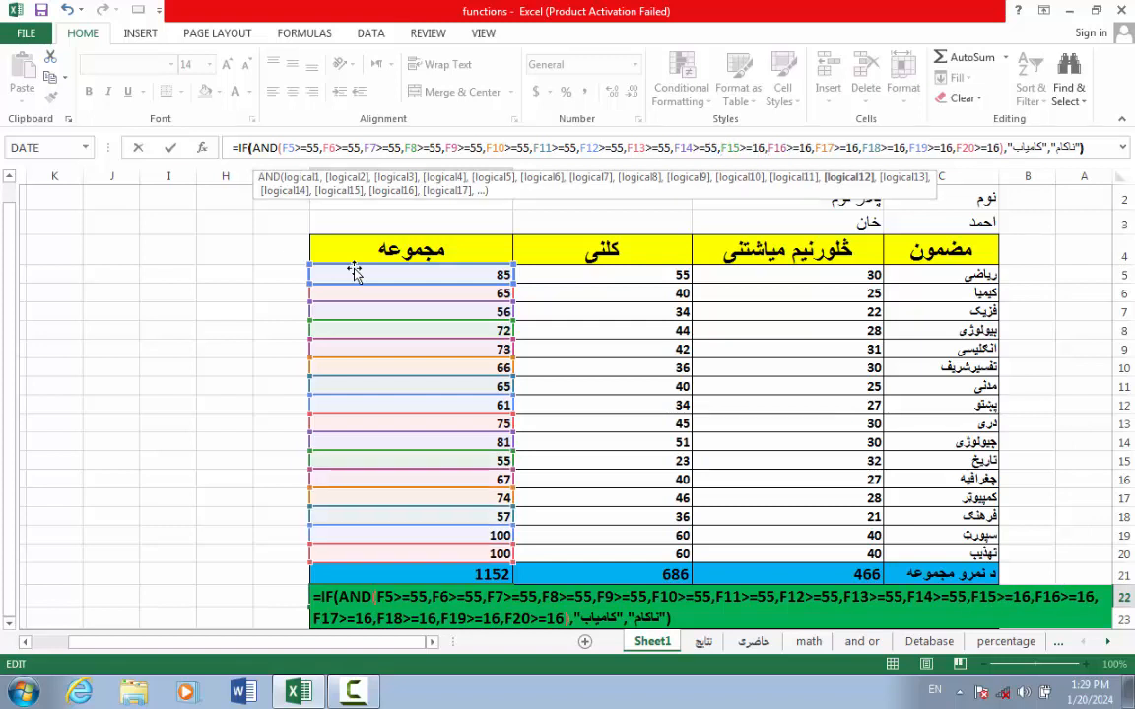
key(Left)
key(Left)
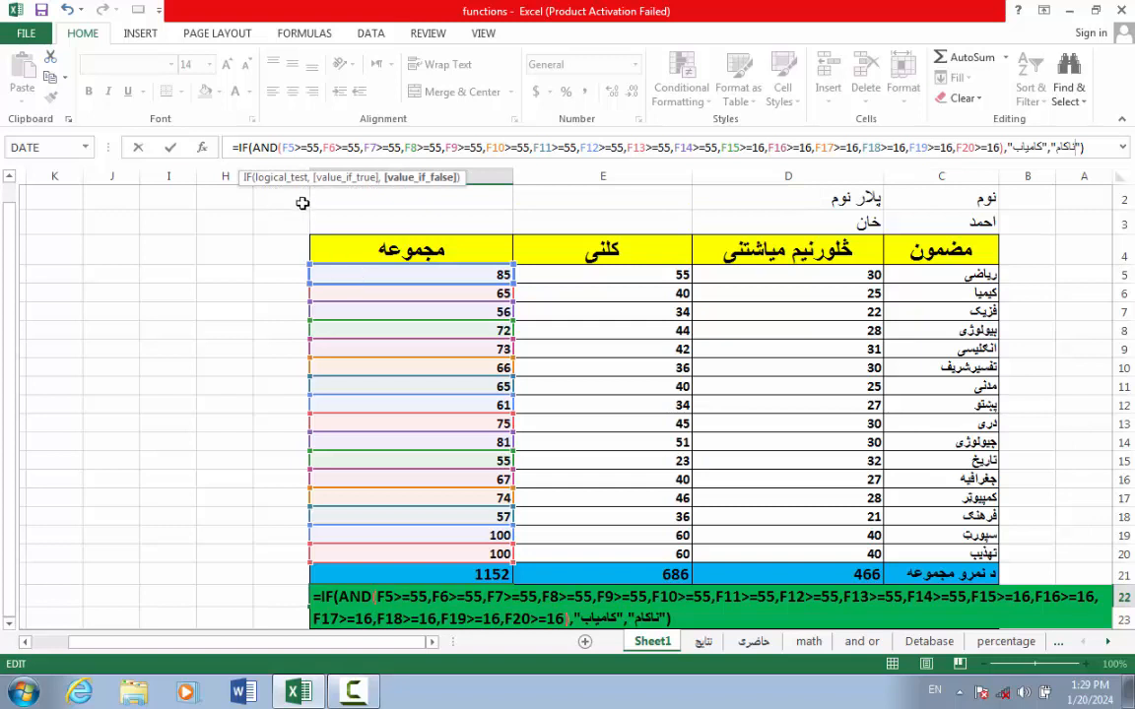
click(763, 147)
key(BackSpace)
key(BackSpace)
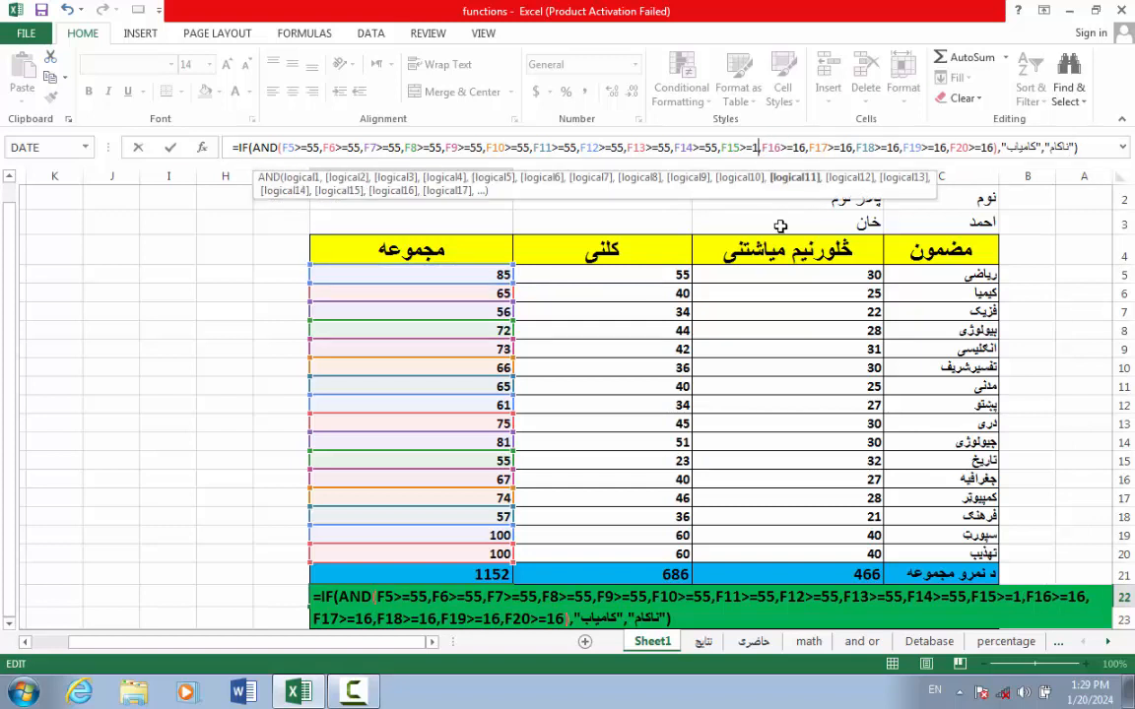
text(55)
key(Right)
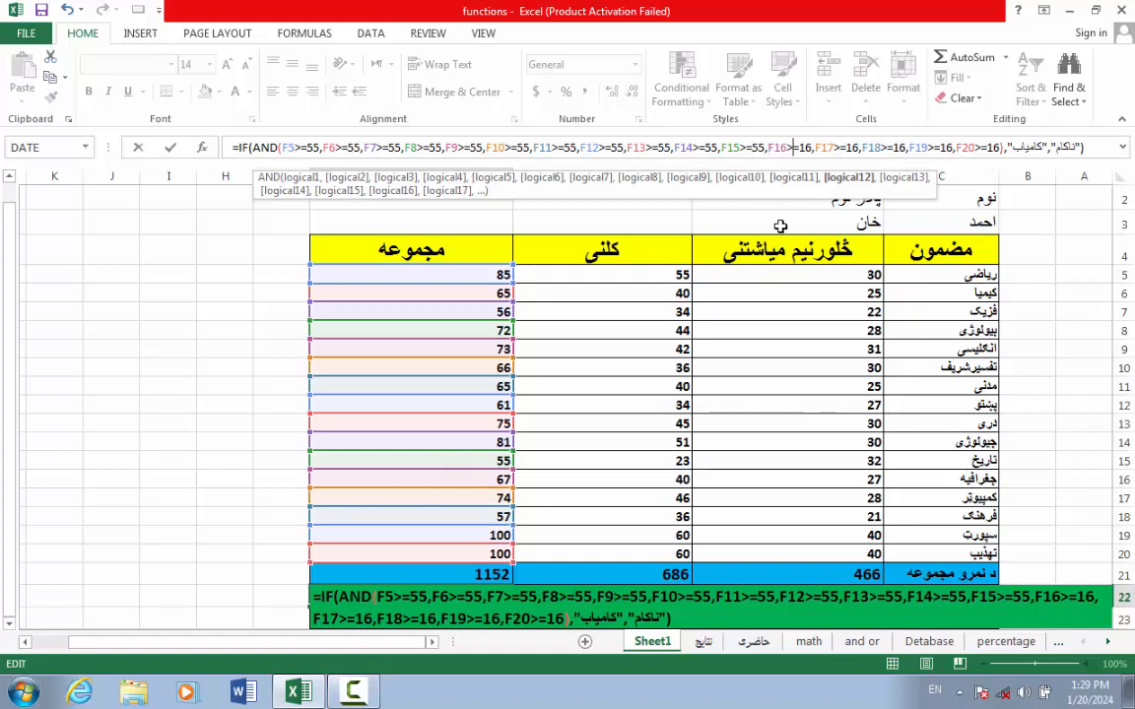
key(BackSpace)
key(BackSpace)
text(55)
key(Right)
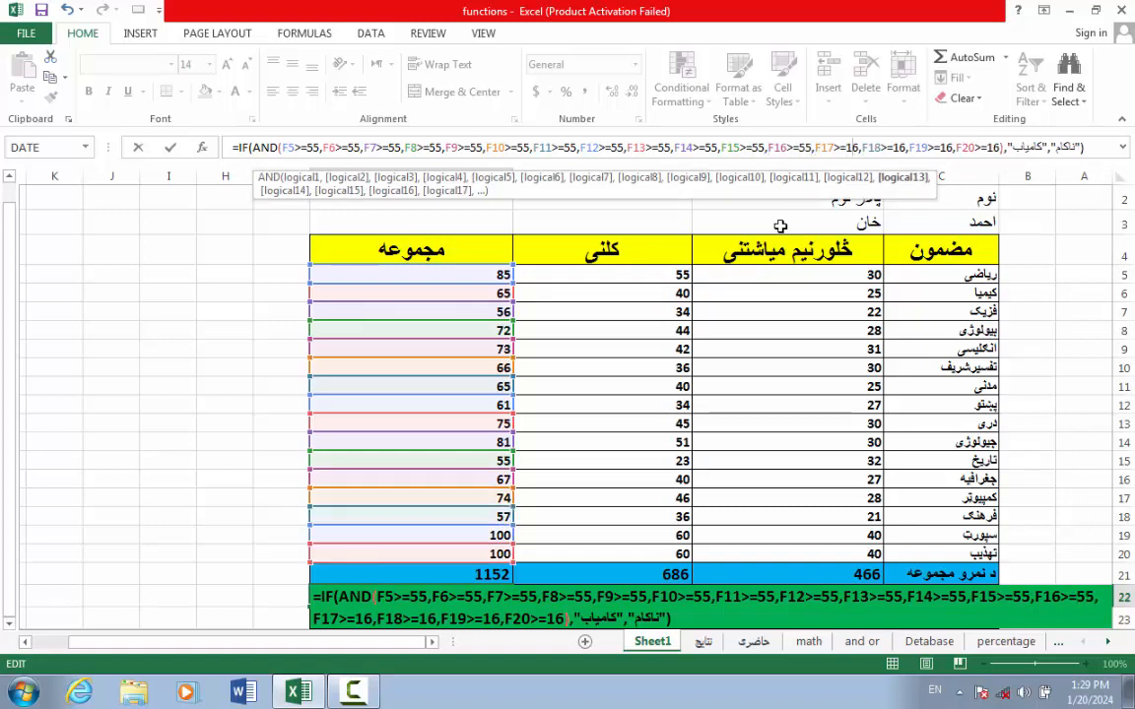
Step: Change the pass threshold to 55 in the F17 and F18 conditions of the F22 formula
key(Right)
key(BackSpace)
key(BackSpace)
text(55)
key(Right)
key(Right)
key(Right)
key(Right)
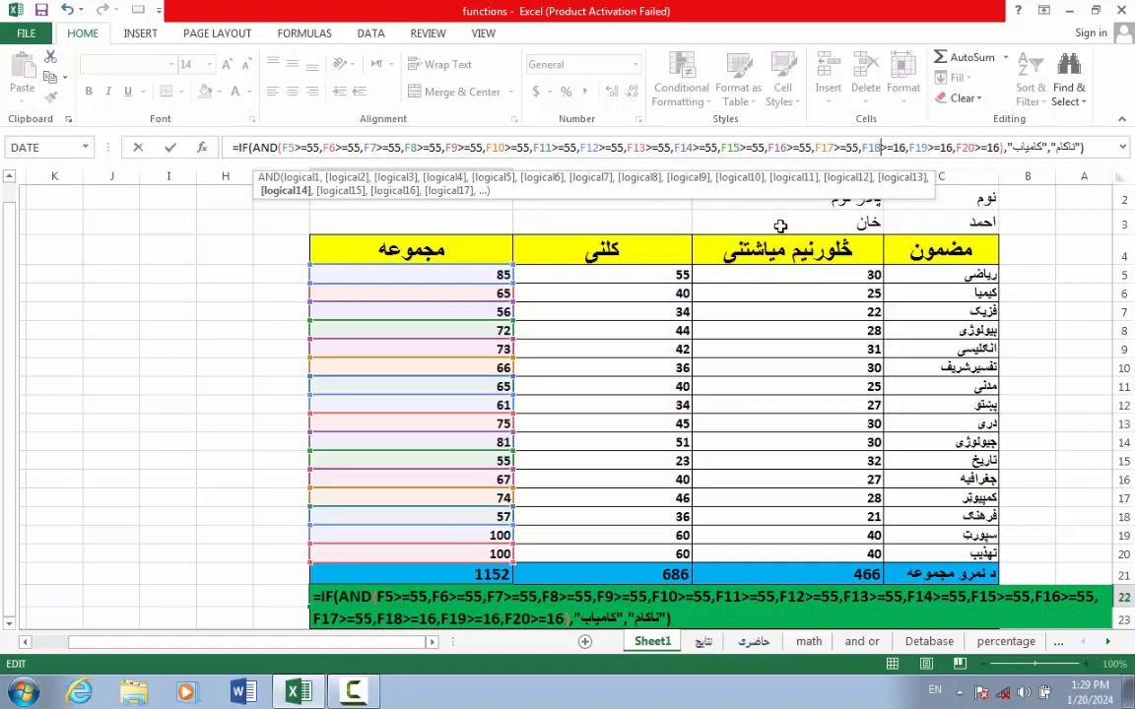
key(BackSpace)
key(BackSpace)
text(55)
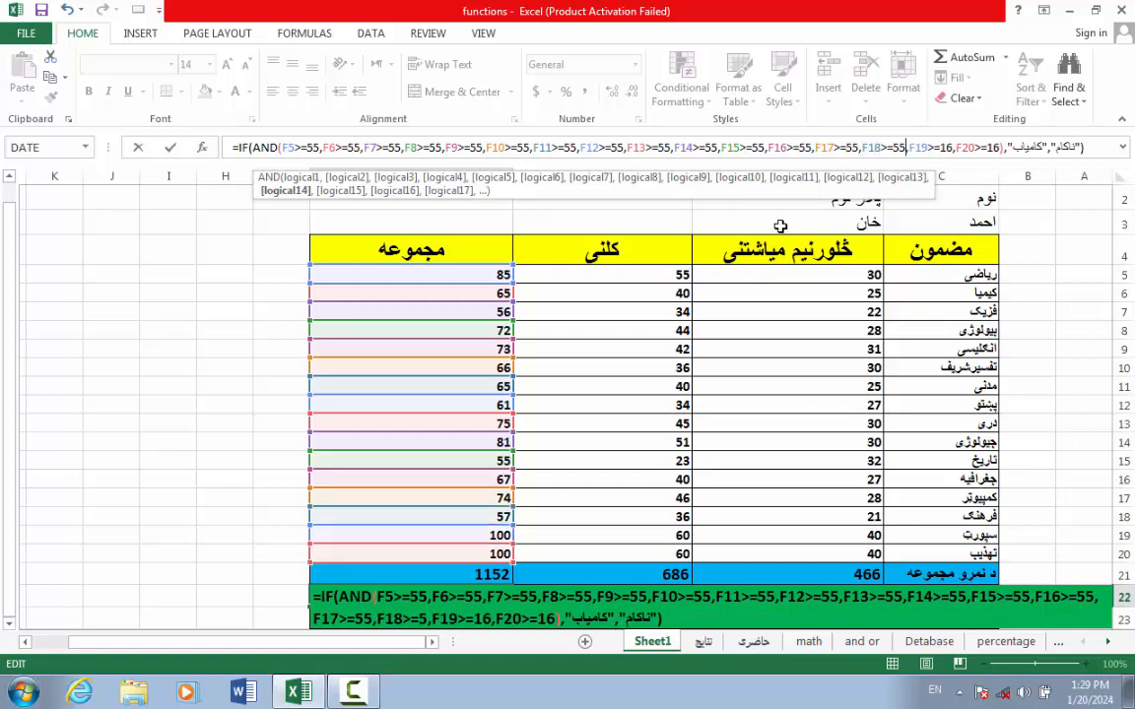
key(Right)
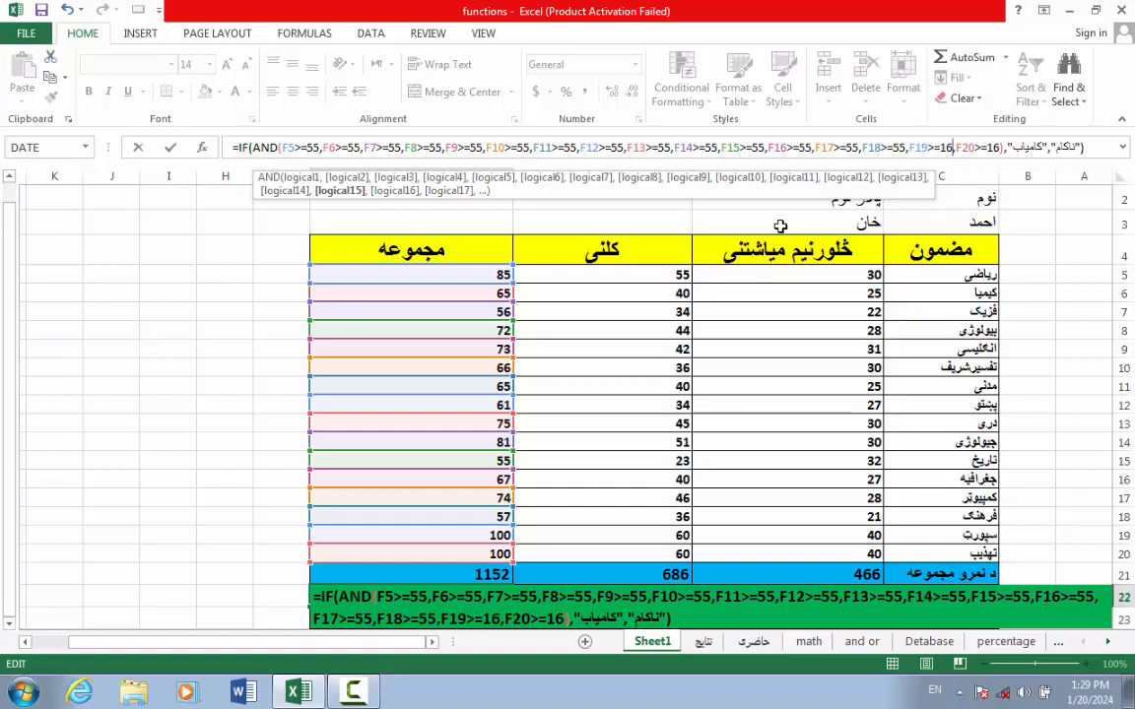
Step: Change the pass threshold to 55 in the F19 and F20 conditions and commit the F22 formula
key(BackSpace)
key(BackSpace)
text(55)
key(Right)
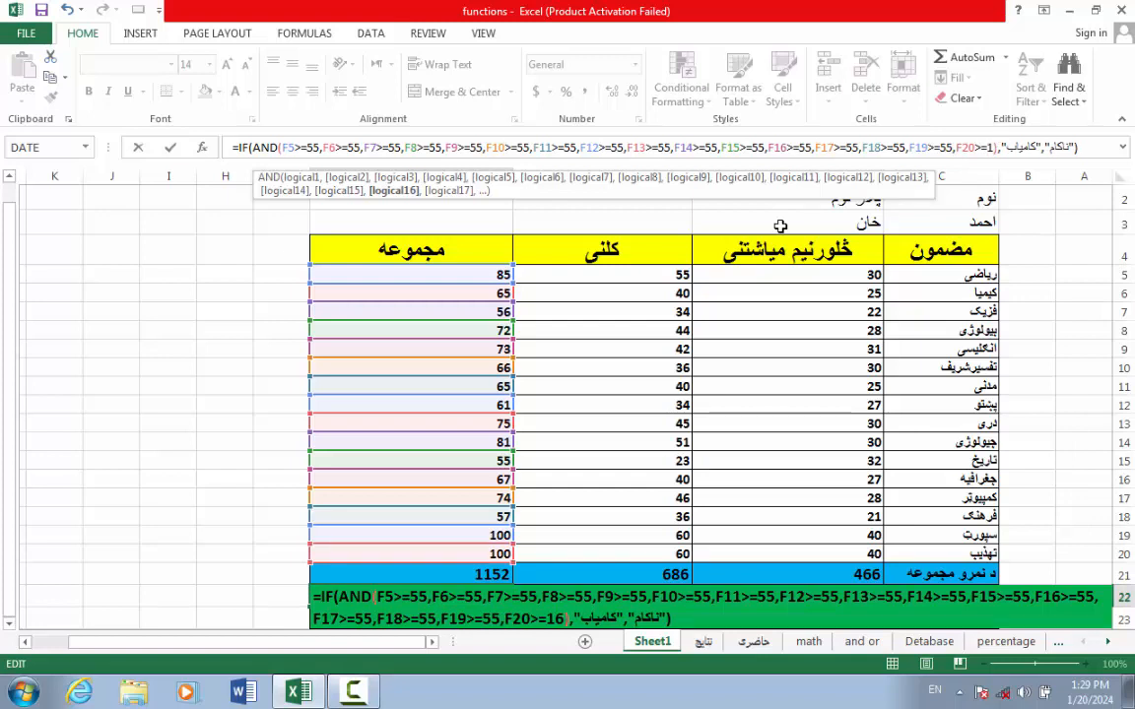
key(BackSpace)
key(BackSpace)
text(55)
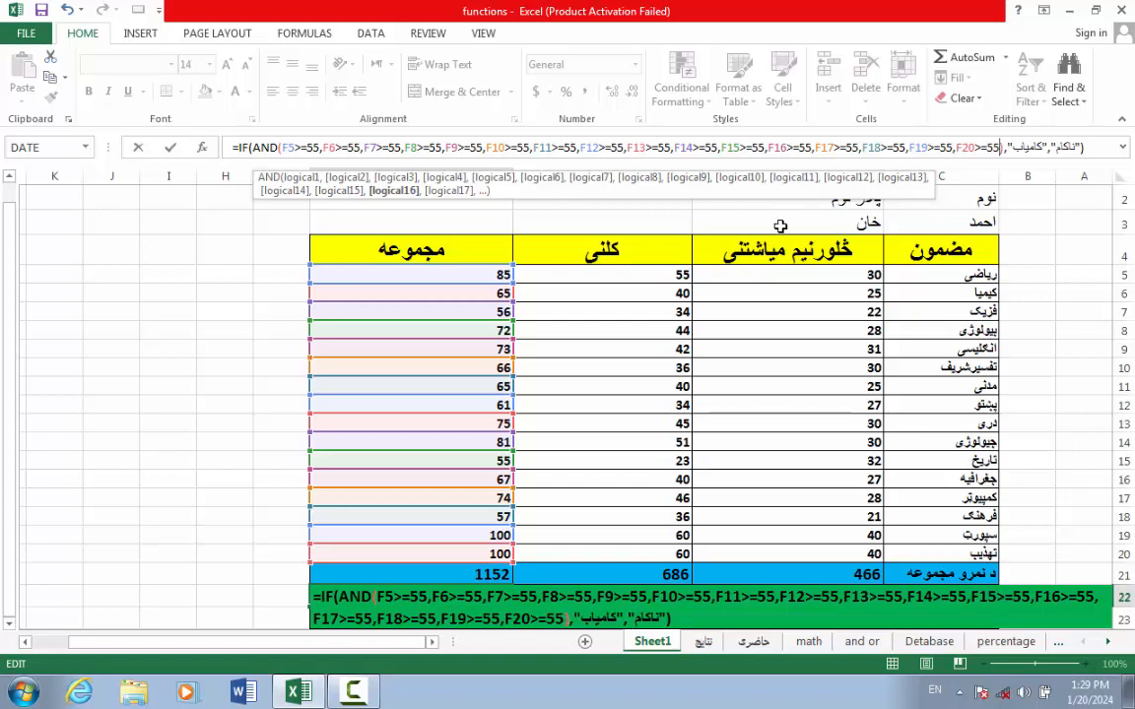
key(Return)
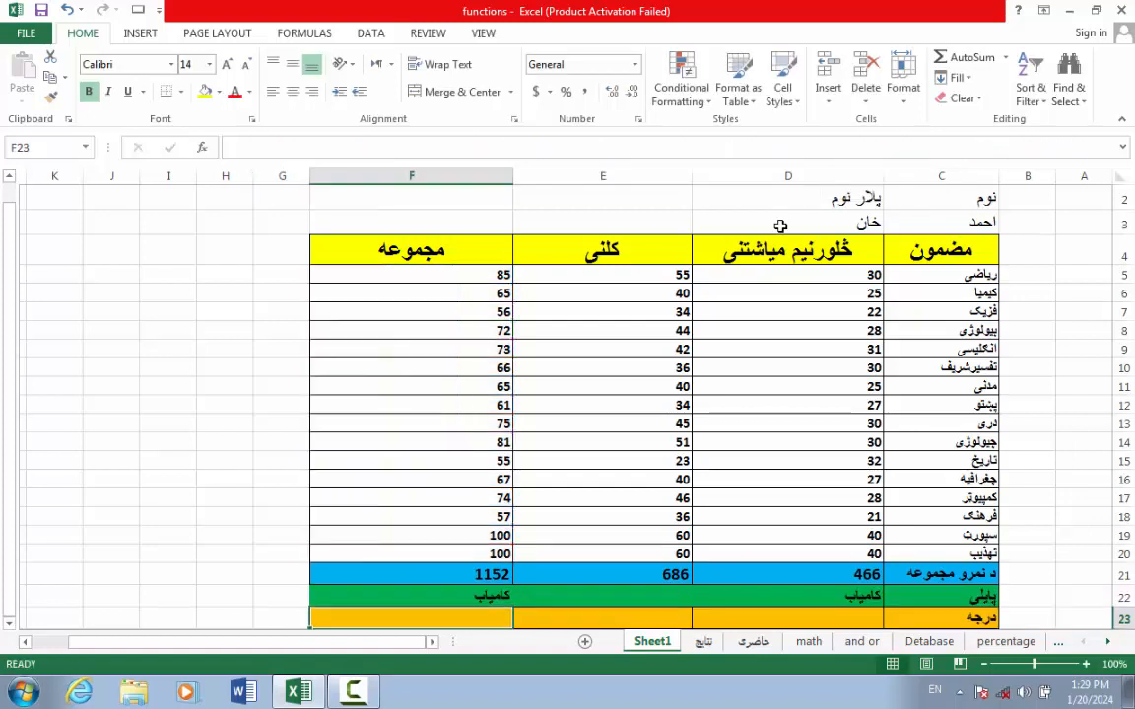
Step: Set the English final mark in E9 to 22 to test the F22 result formula
click(479, 597)
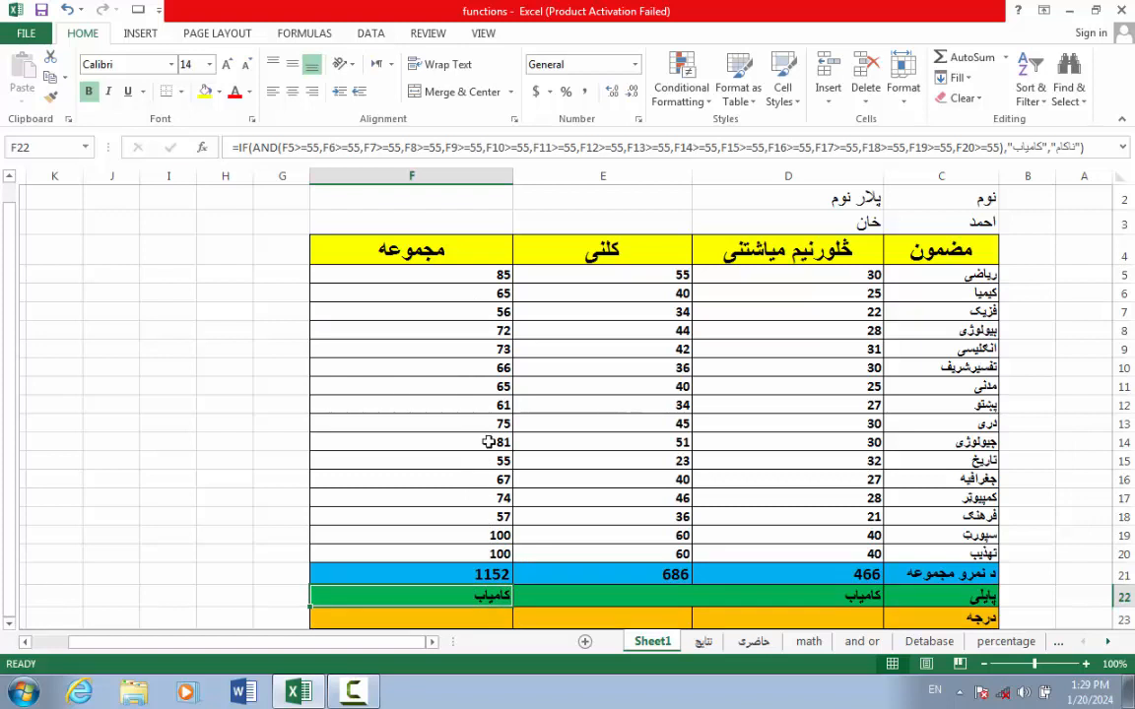
double_click(672, 349)
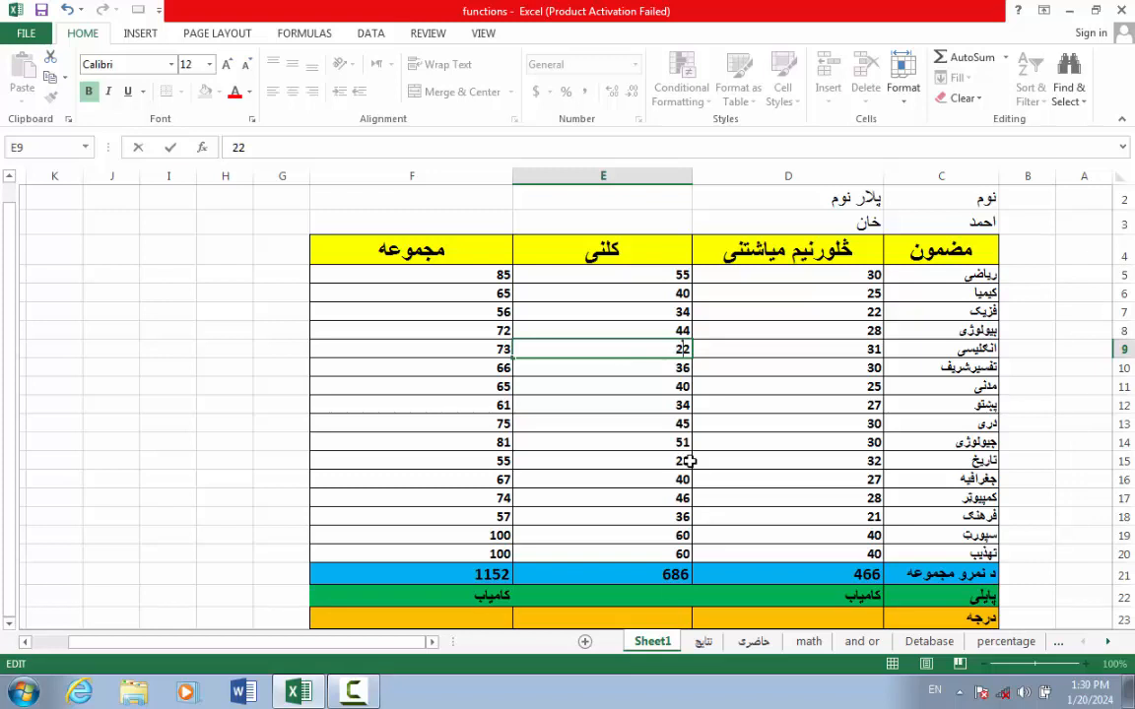
key(Return)
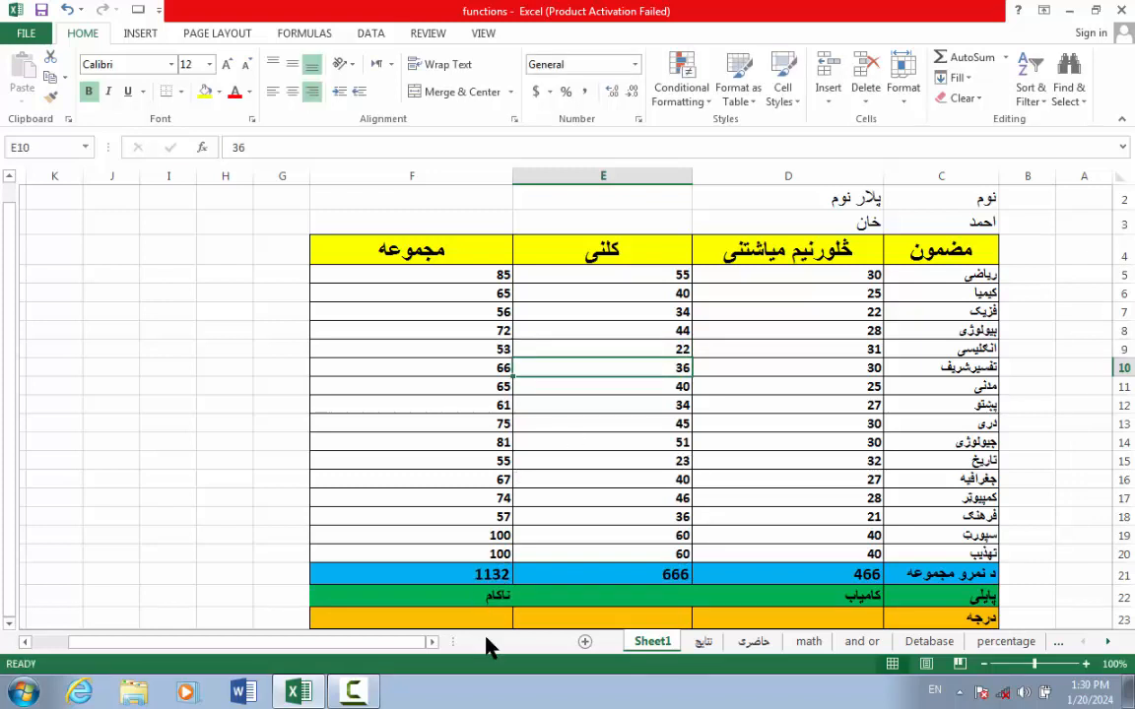
Step: Set the English final mark in E9 to 32
click(503, 350)
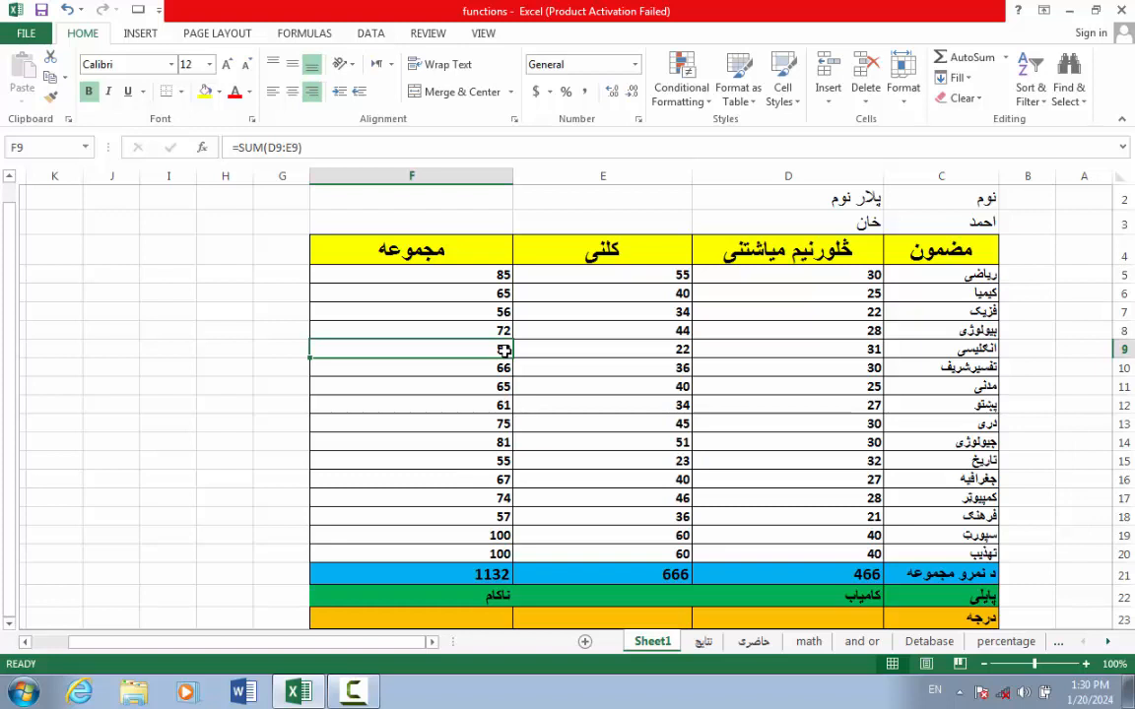
click(624, 352)
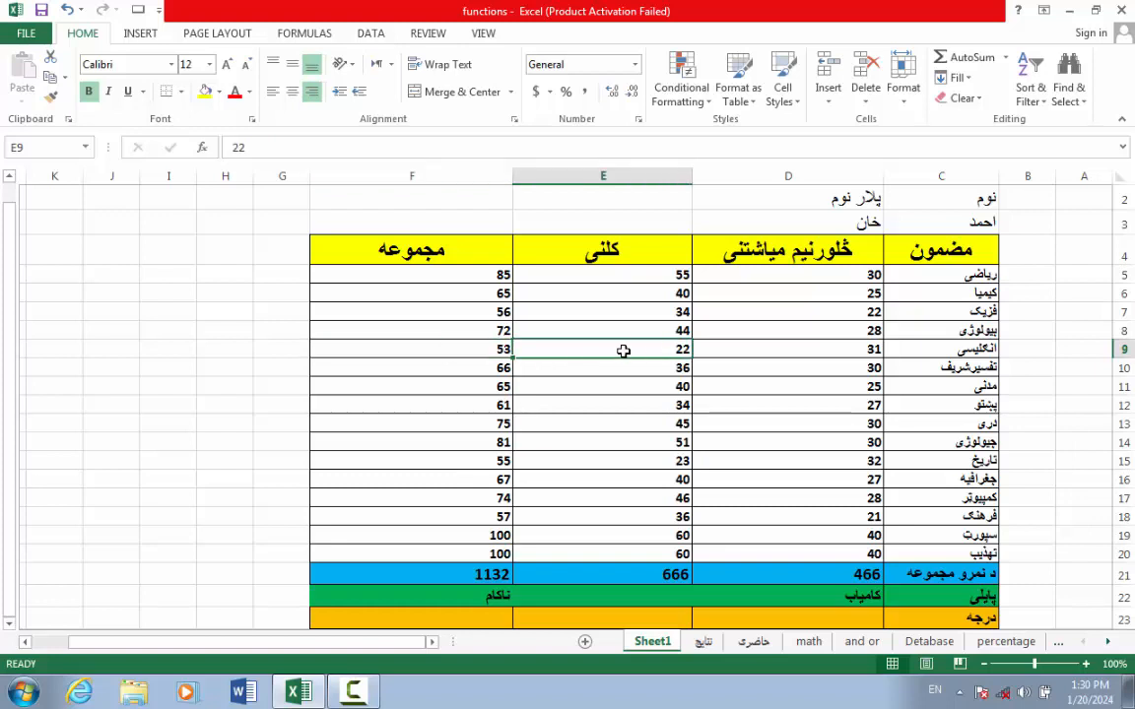
double_click(682, 350)
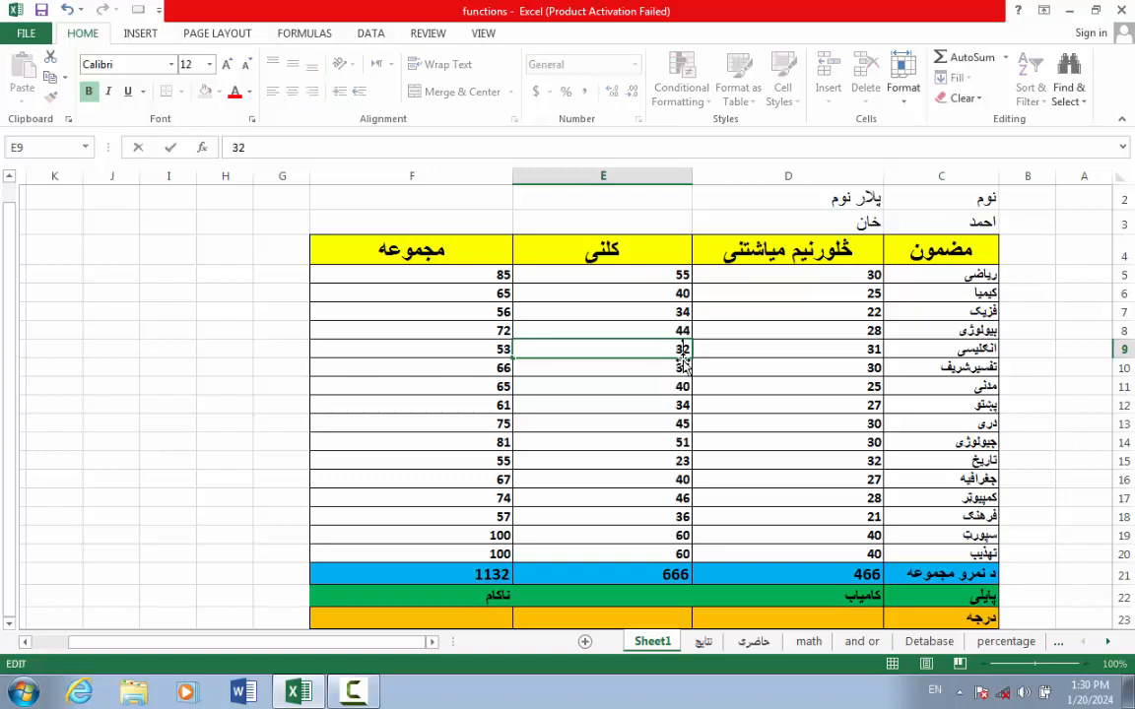
click(474, 461)
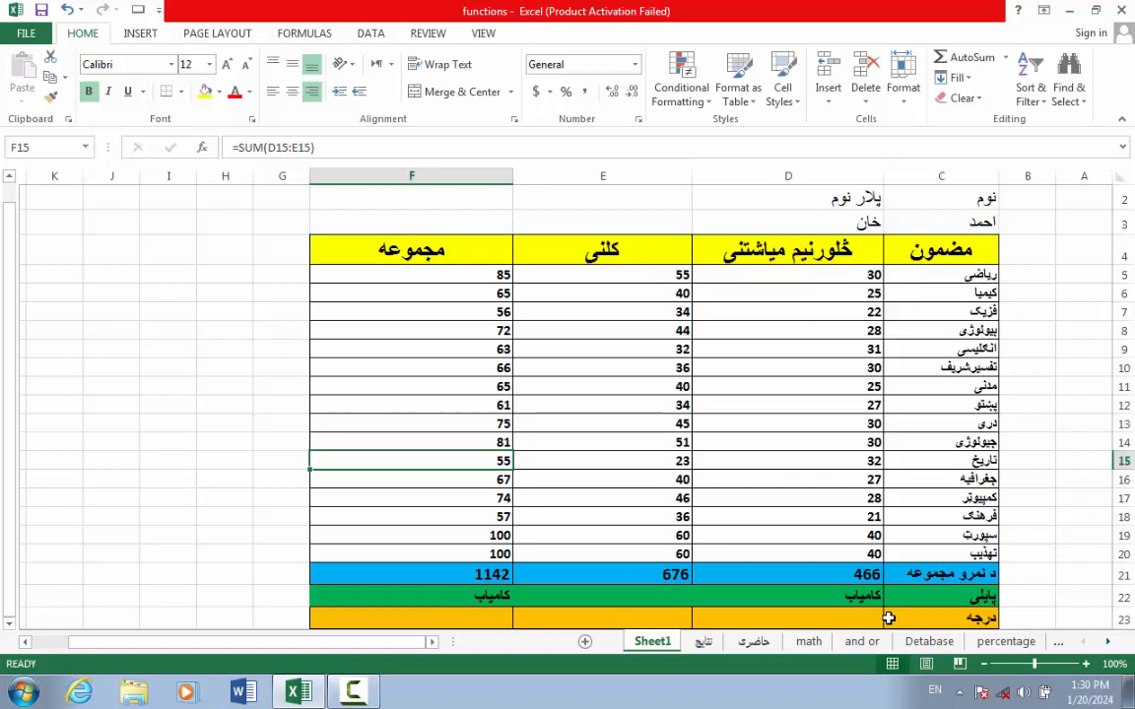
Step: Copy the result table C2:F23 to P3 and move the pasted copy so it starts at H2
drag(900, 617, 365, 189)
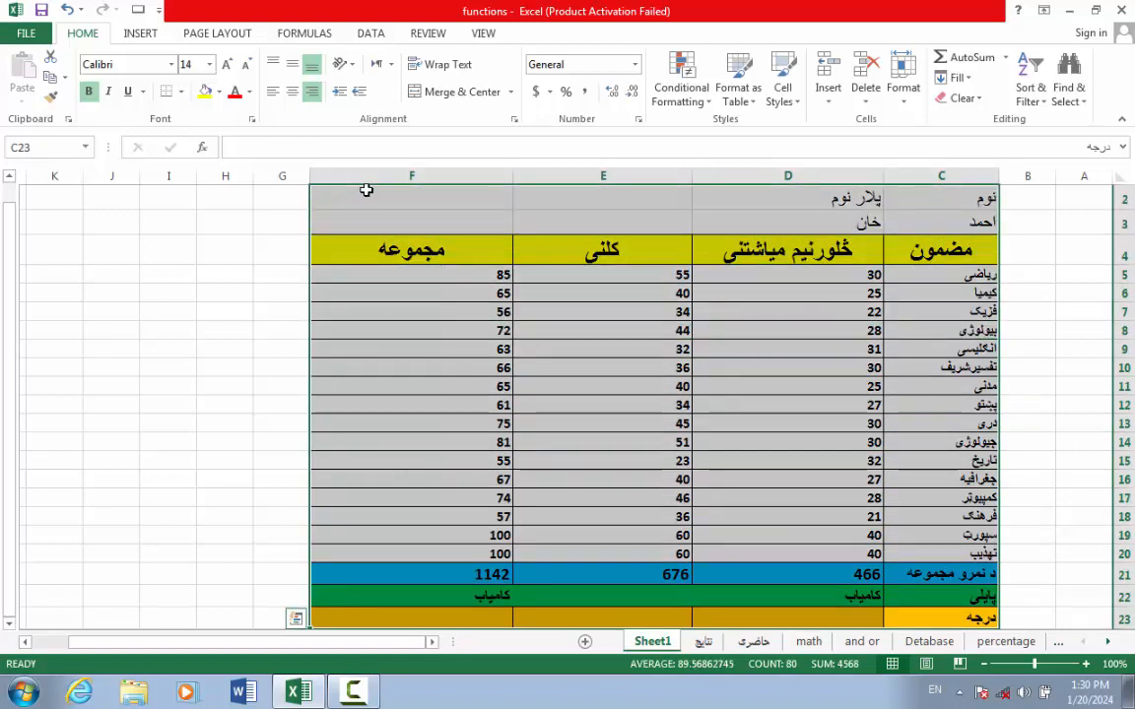
key(ctrl+c)
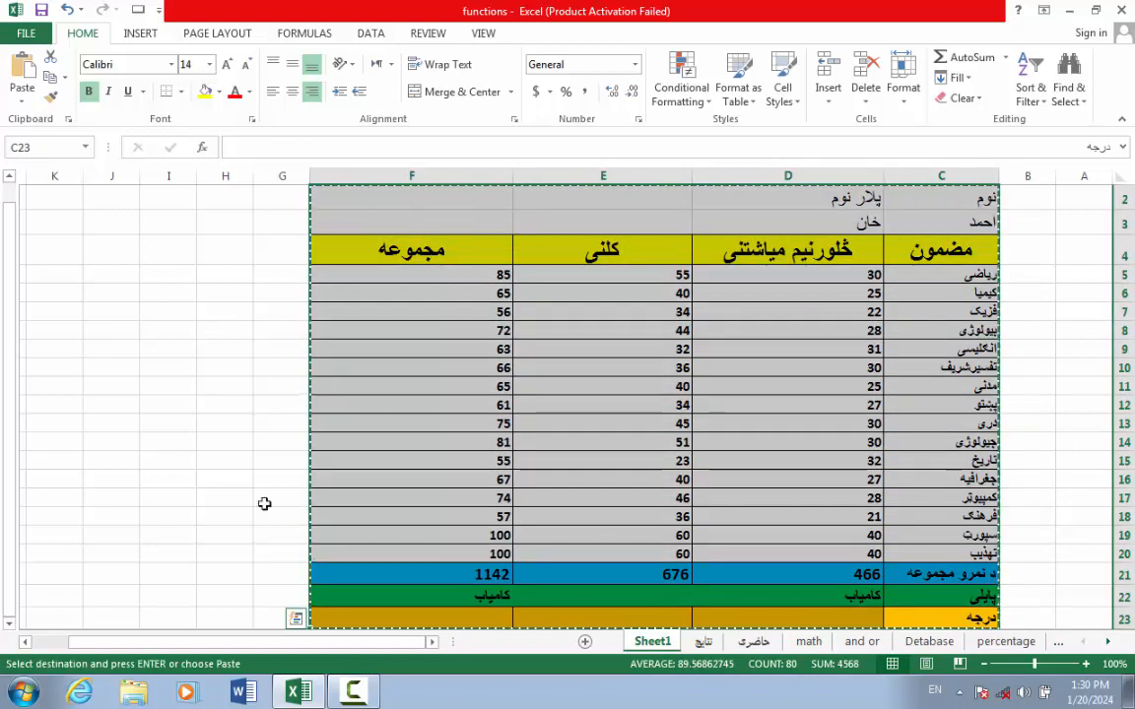
click(23, 643)
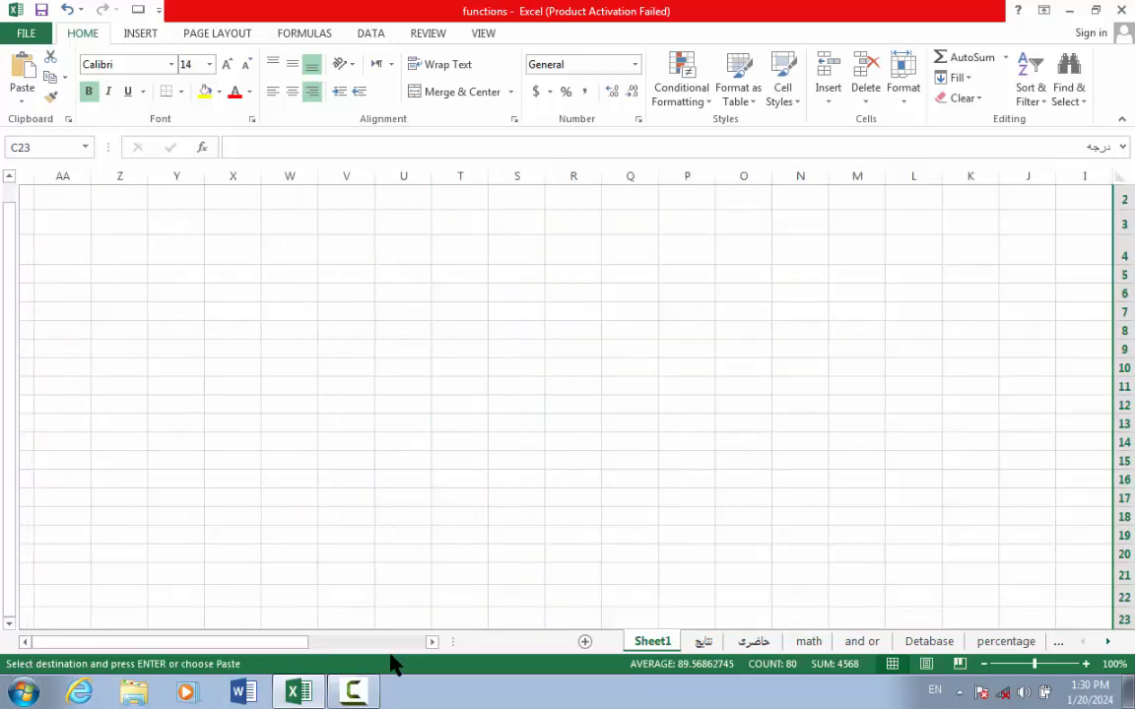
click(430, 642)
click(431, 642)
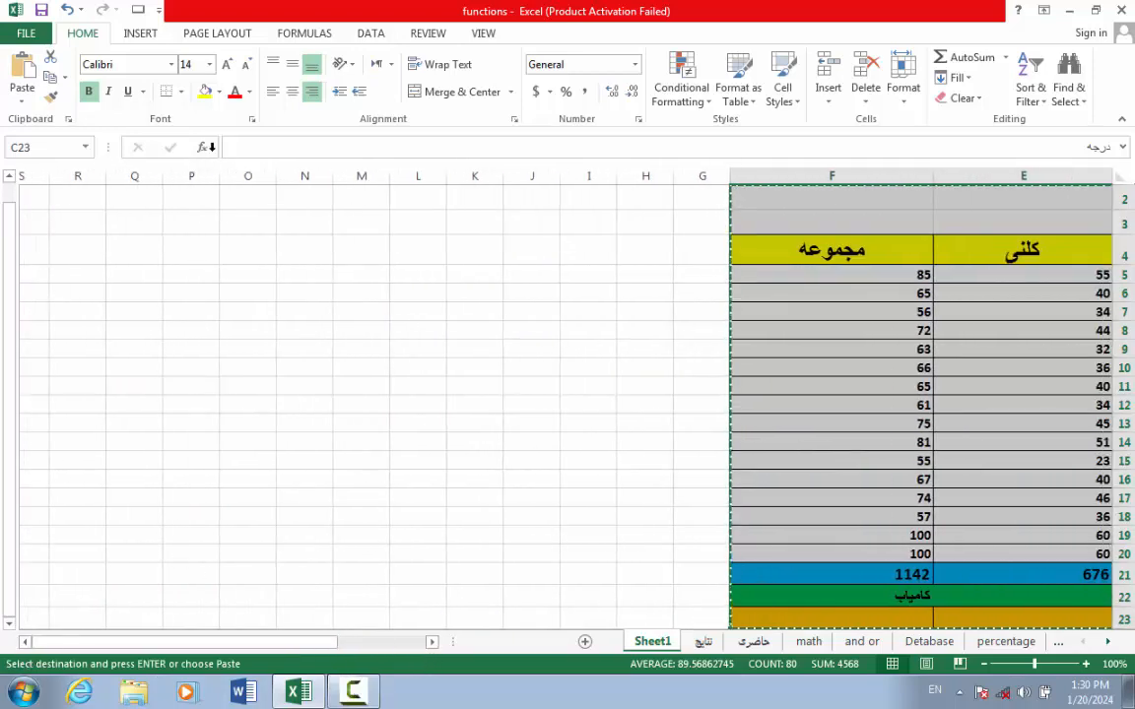
click(205, 216)
key(ctrl+v)
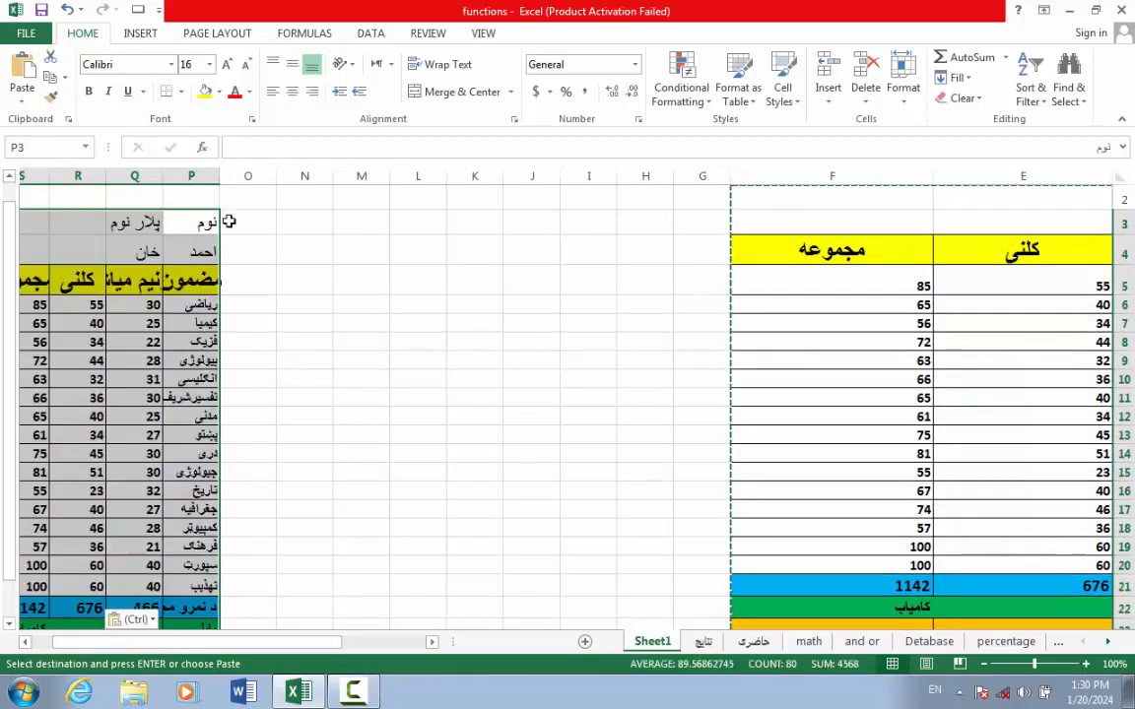
drag(220, 206, 624, 197)
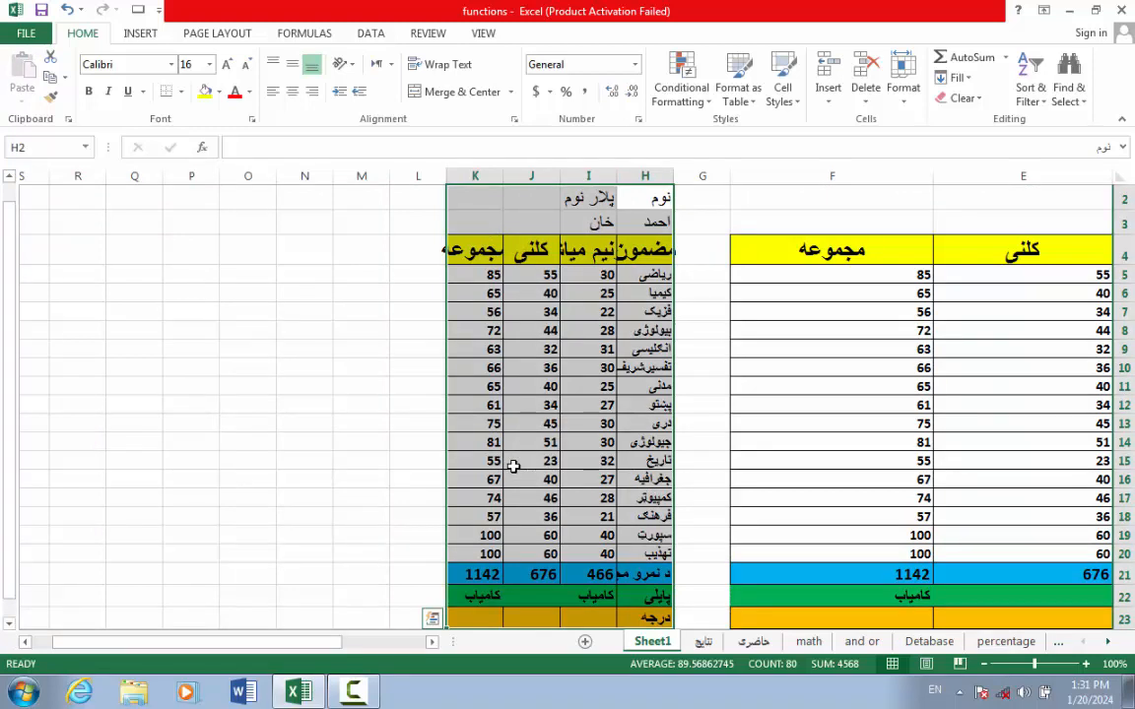
Step: Copy the second result table H2:K23 and paste it starting at N3
key(ctrl+c)
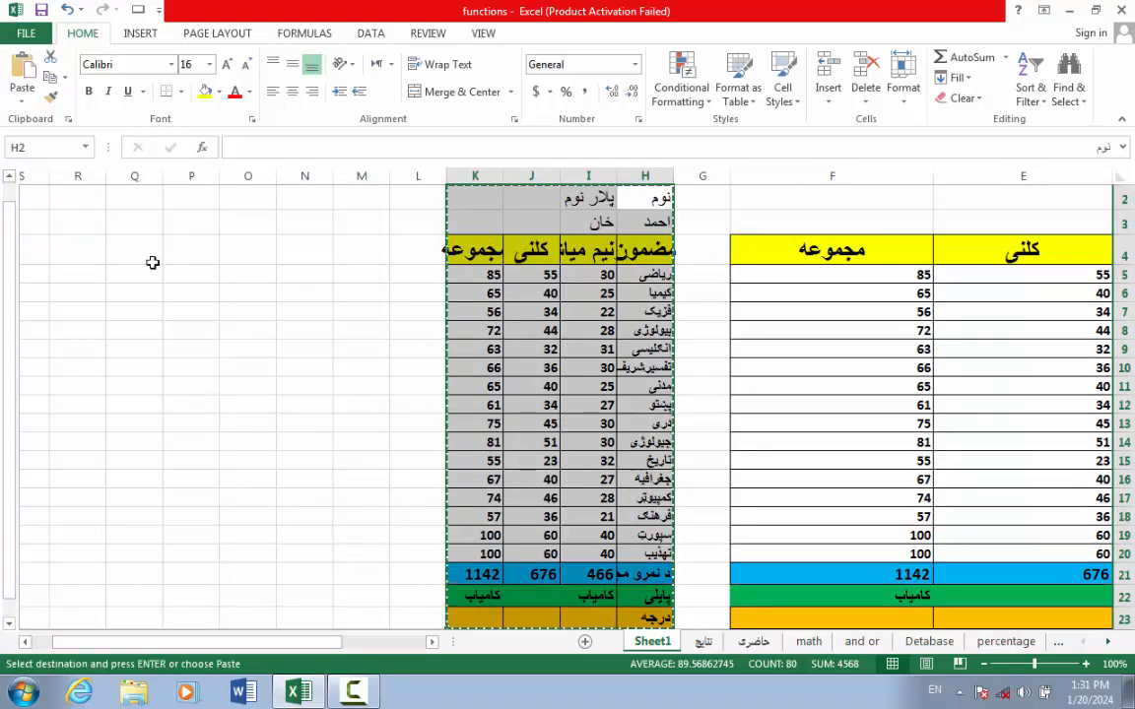
click(299, 225)
key(ctrl+v)
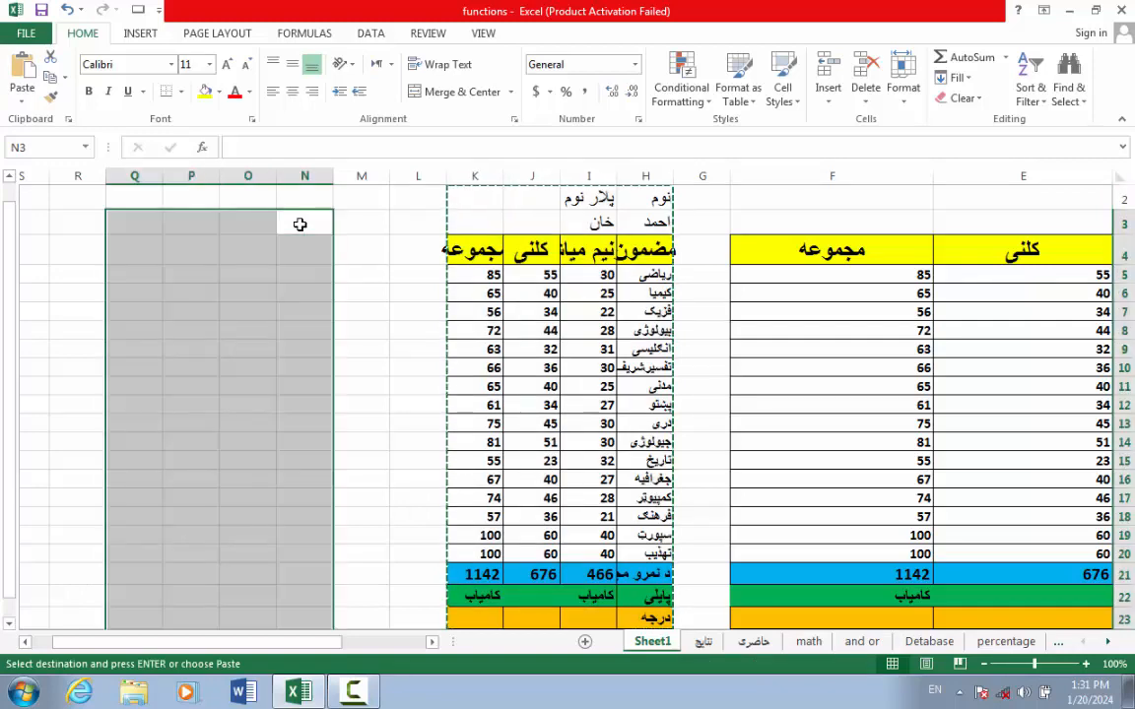
click(366, 253)
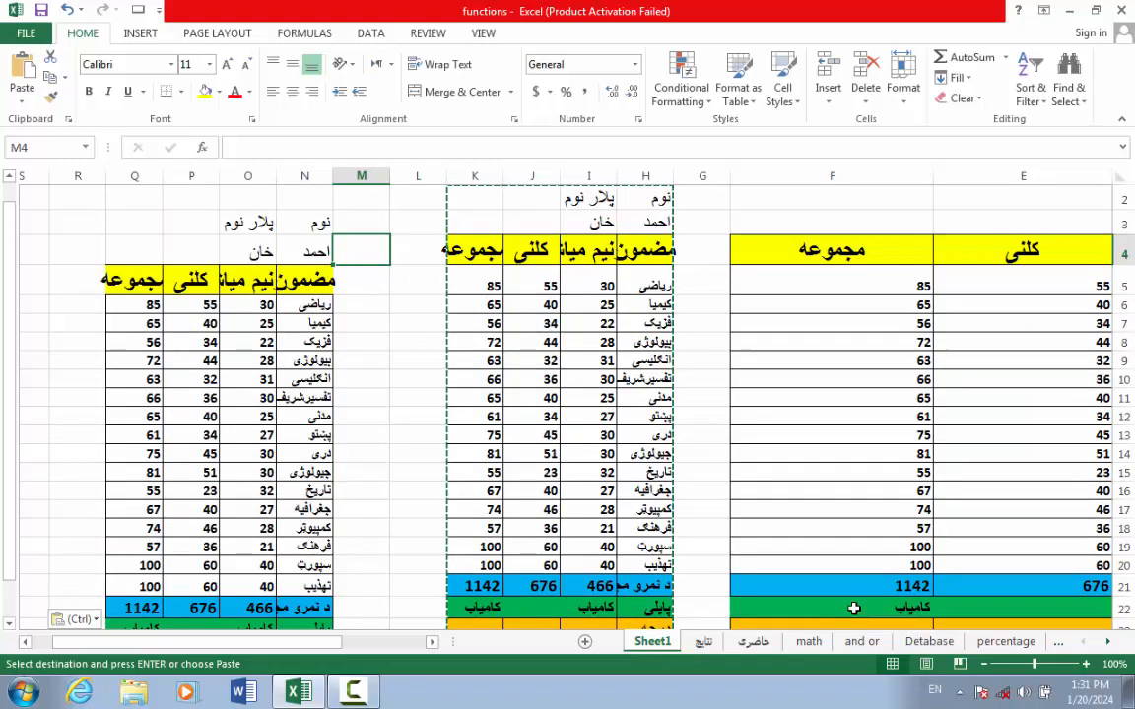
Step: Examine the copied result tables from their name headers down to the درجه row
mouse_move(14, 384)
mouse_down()
mouse_move(12, 400)
mouse_move(14, 371)
mouse_up()
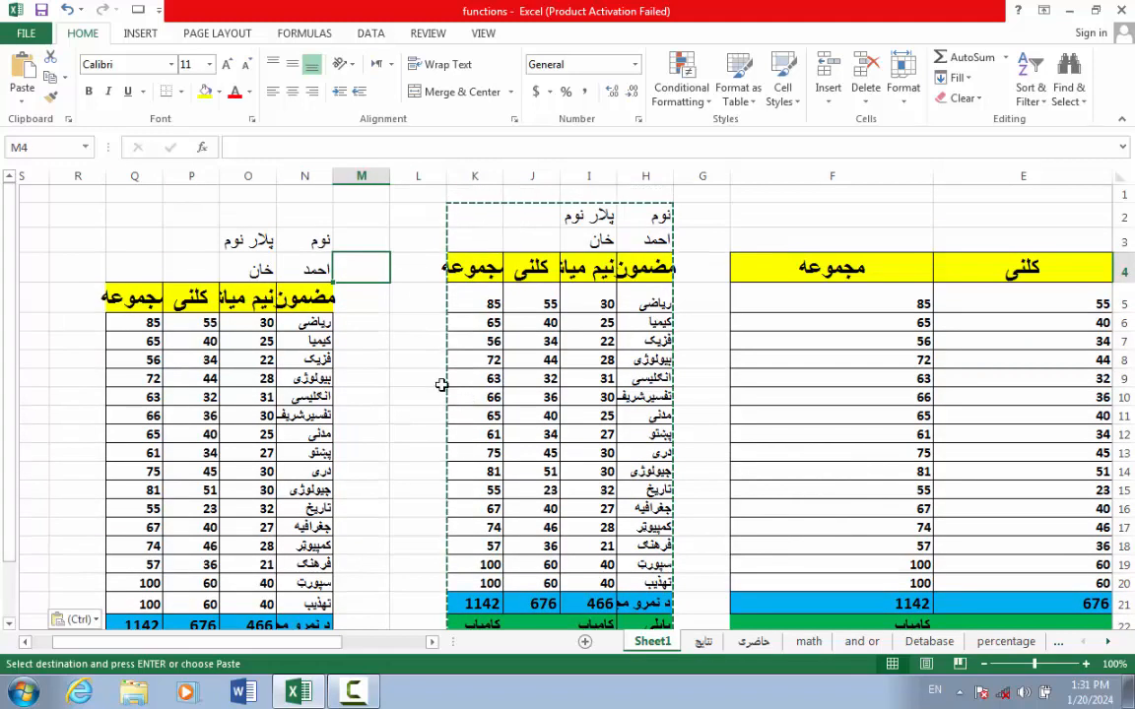
click(588, 268)
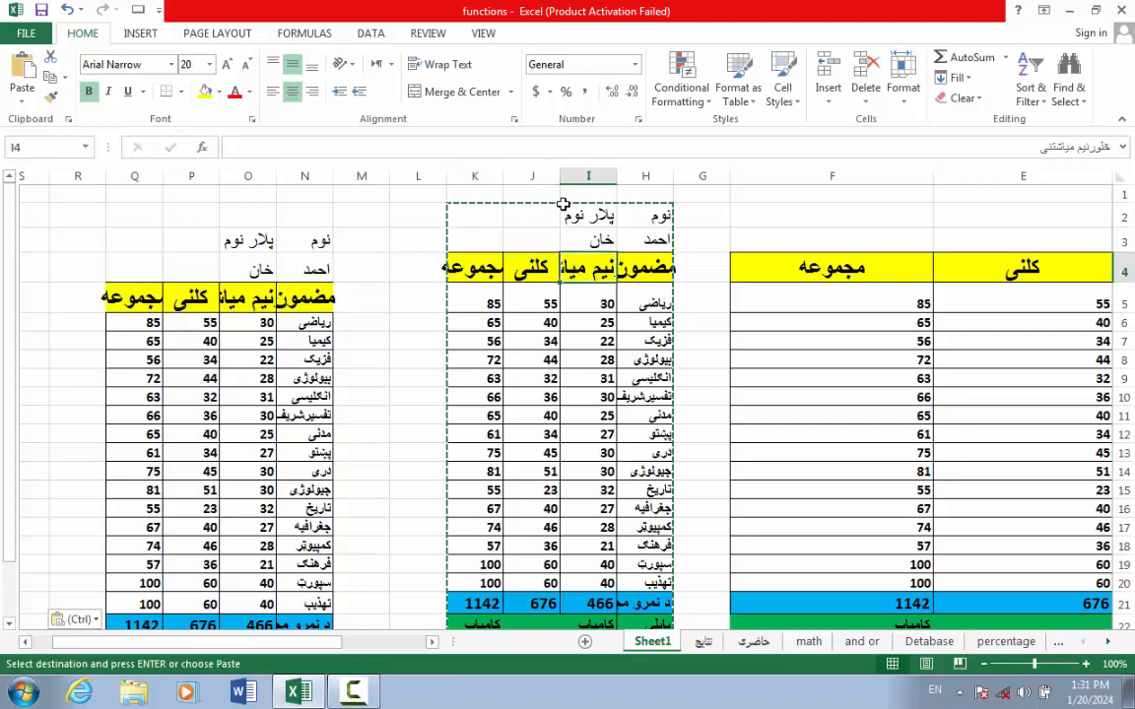
click(564, 202)
key(Down)
key(Down)
key(Left)
key(Left)
key(Left)
key(Left)
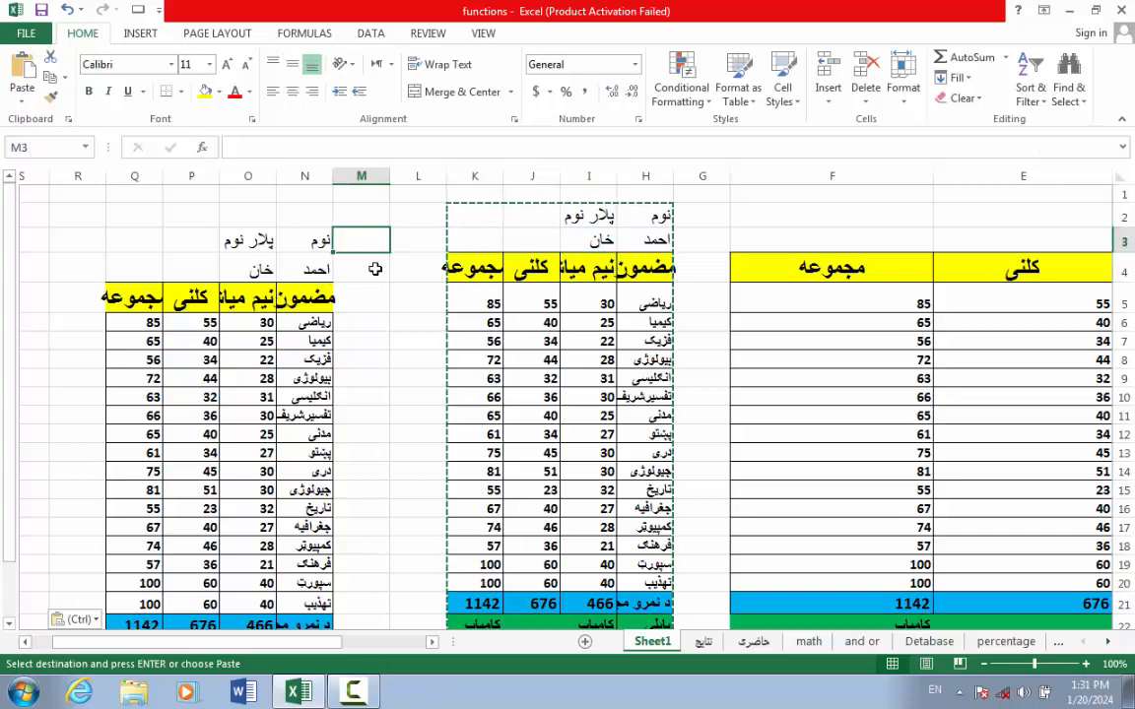
key(Left)
key(ctrl+Down)
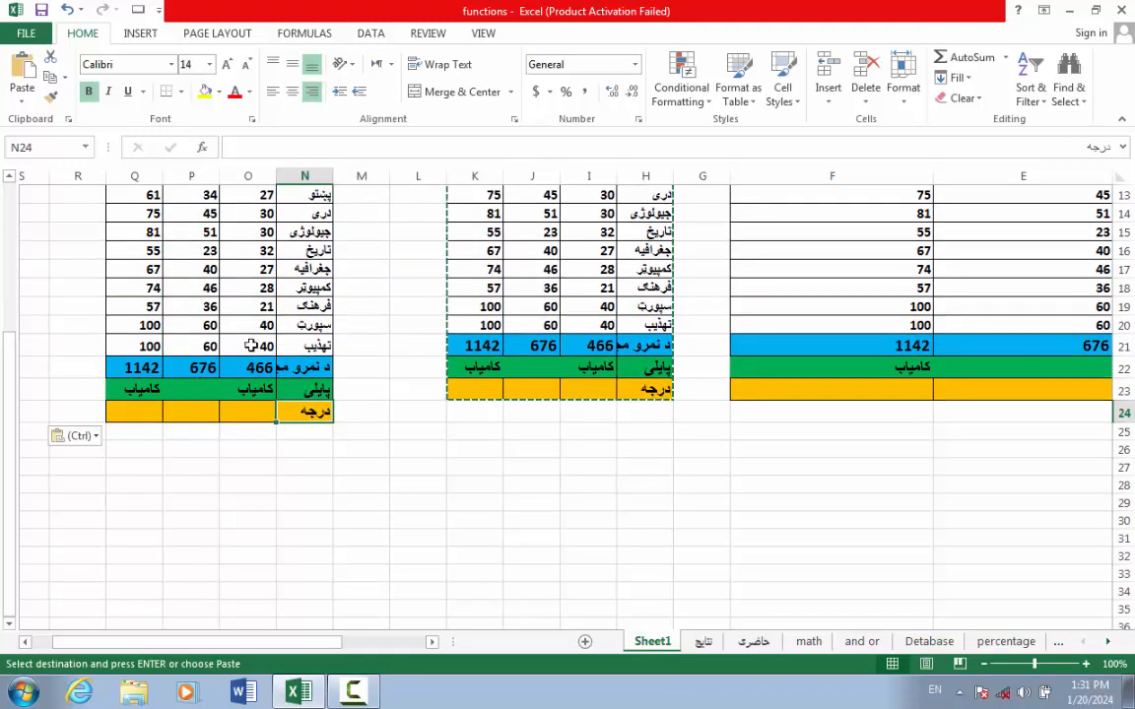
drag(8, 421, 9, 227)
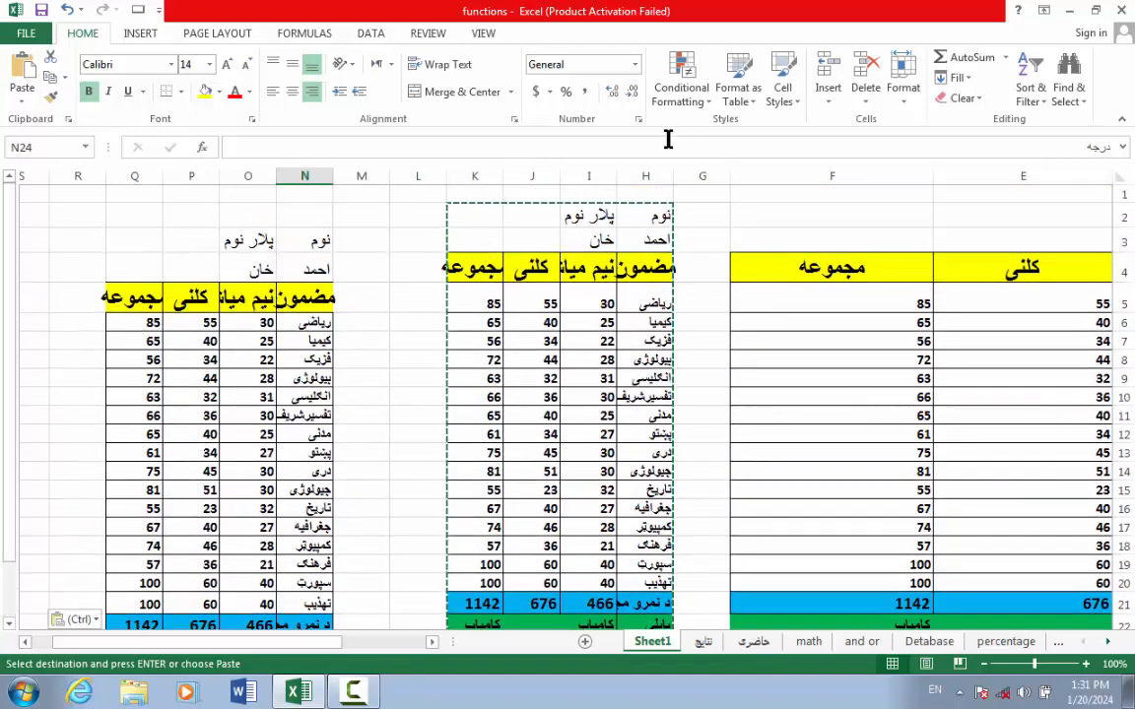
Step: Widen columns H, I and J of the second result table and N, O and P of the third to fit their headings
drag(561, 184, 313, 168)
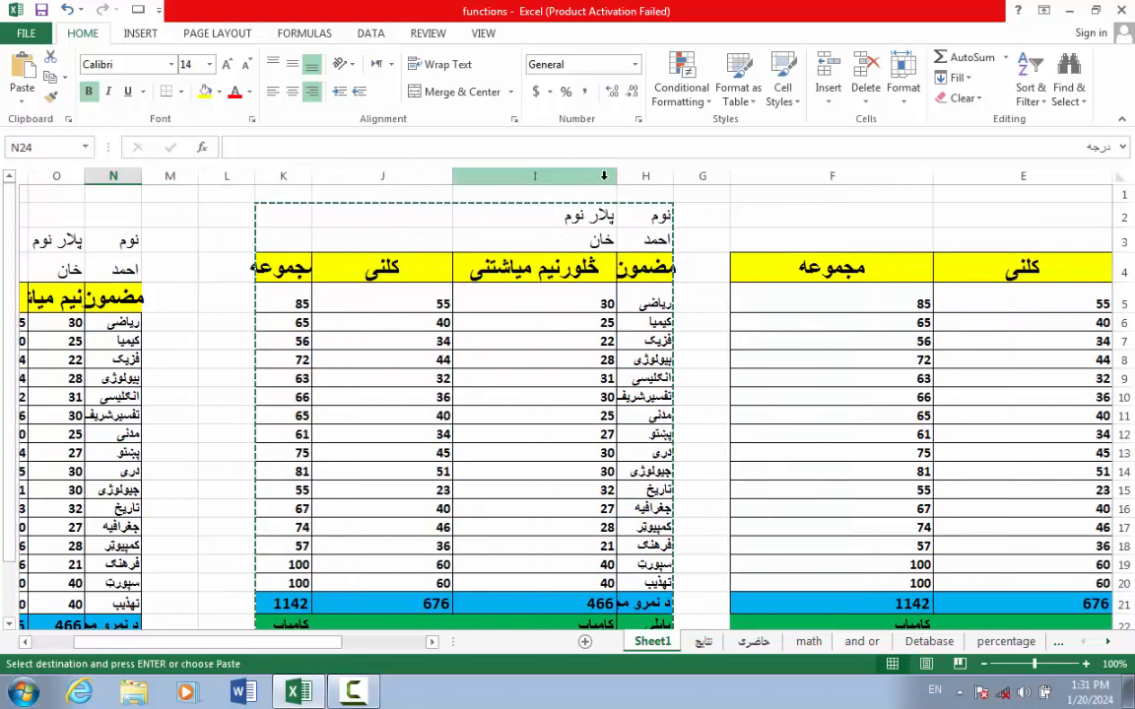
drag(615, 169, 562, 168)
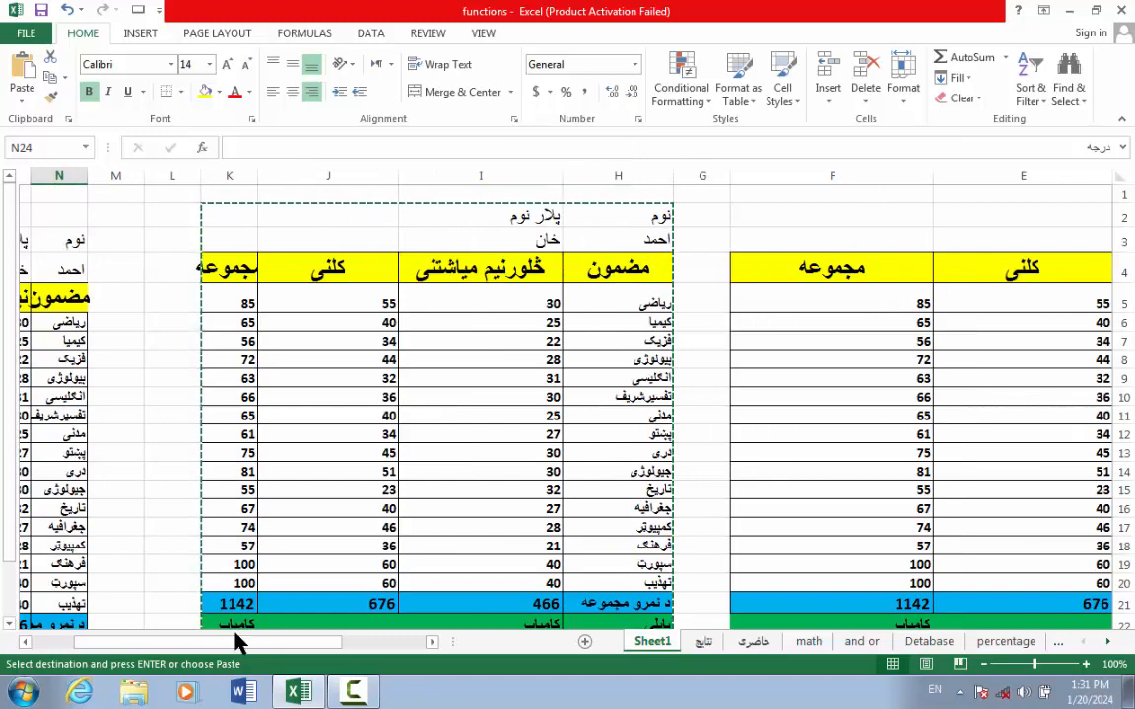
drag(234, 638, 93, 651)
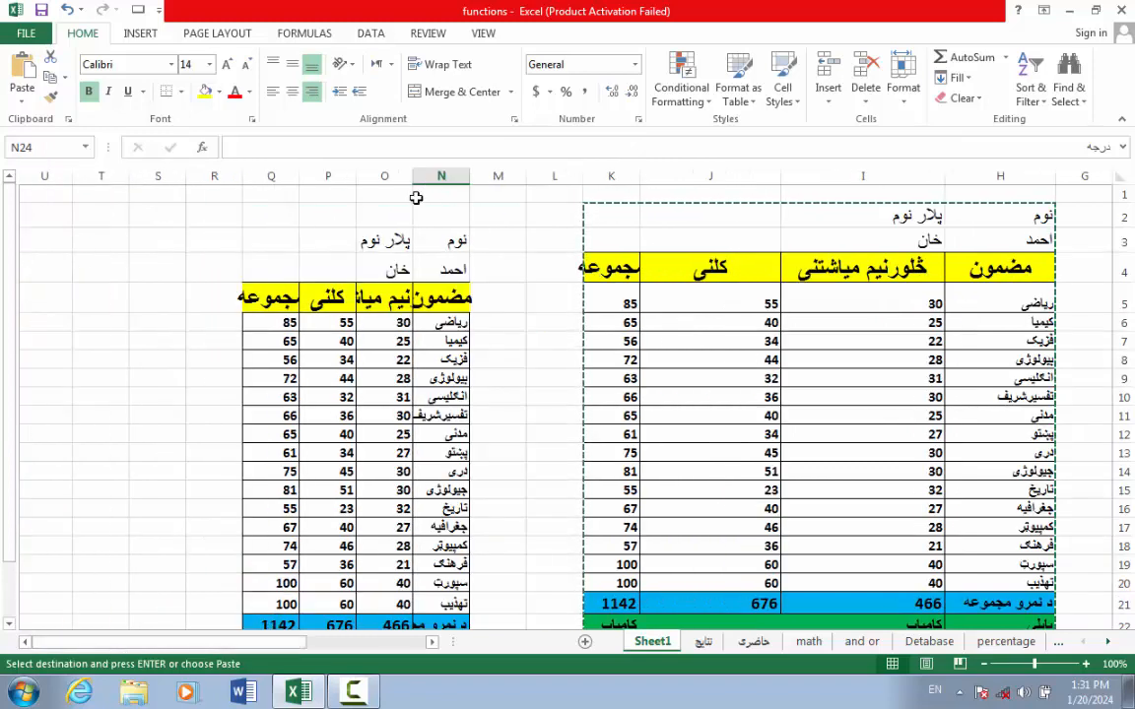
drag(397, 181, 21, 173)
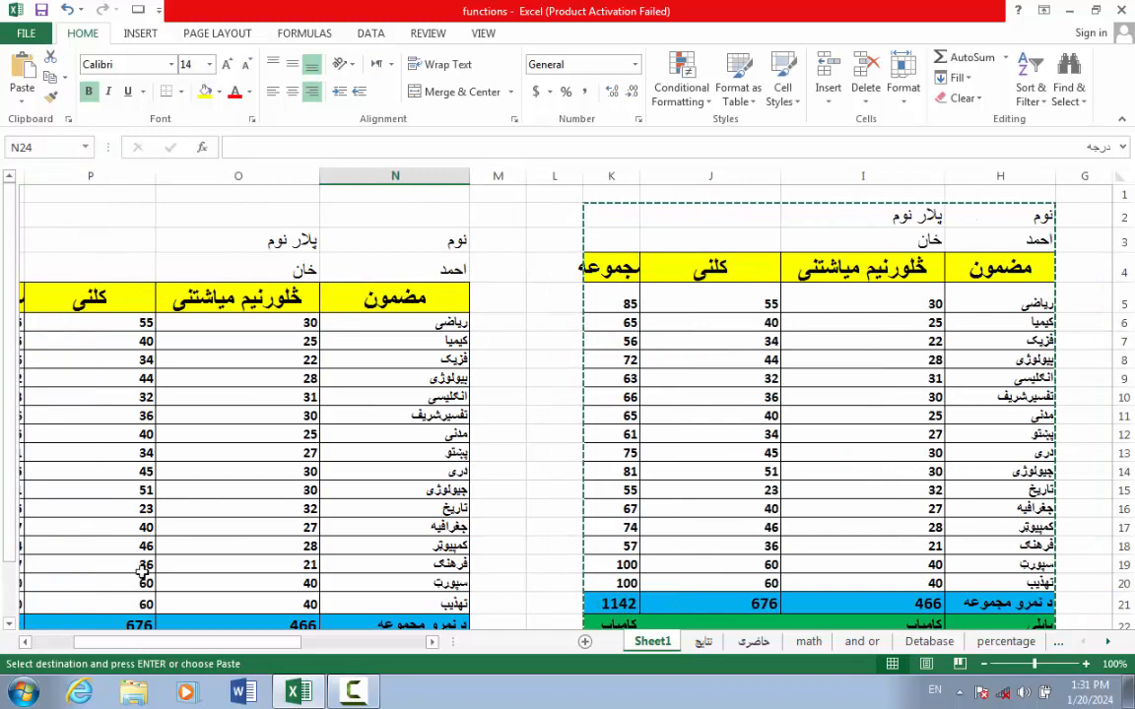
drag(156, 642, 112, 645)
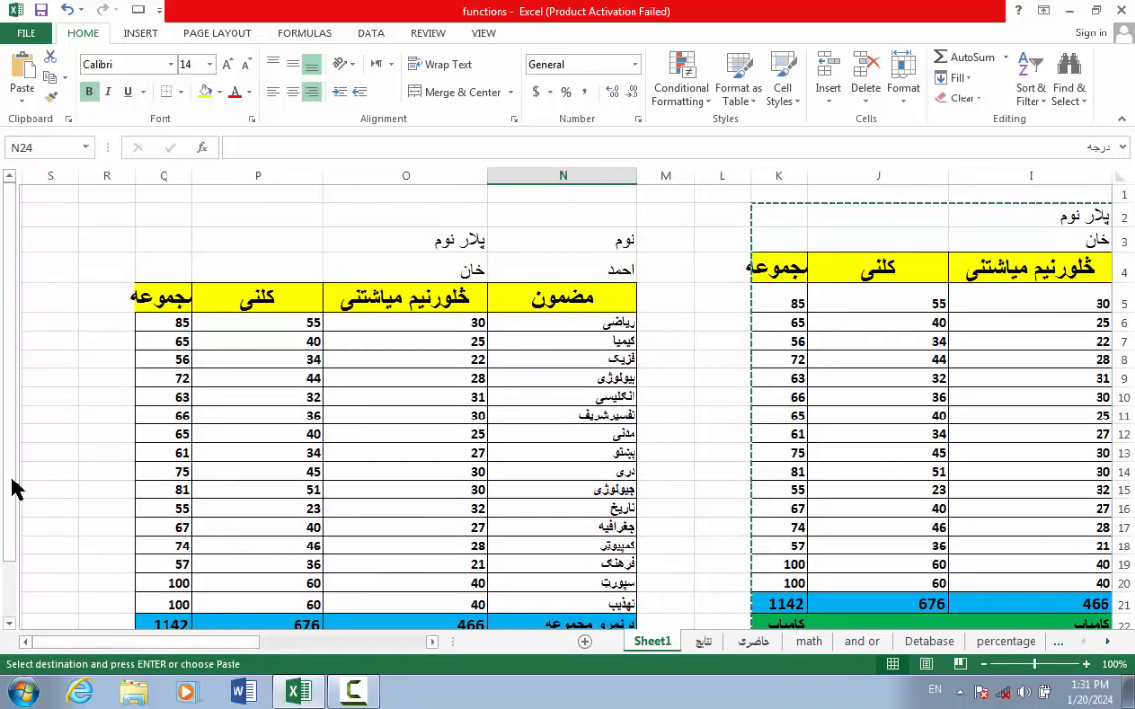
drag(10, 430, 5, 445)
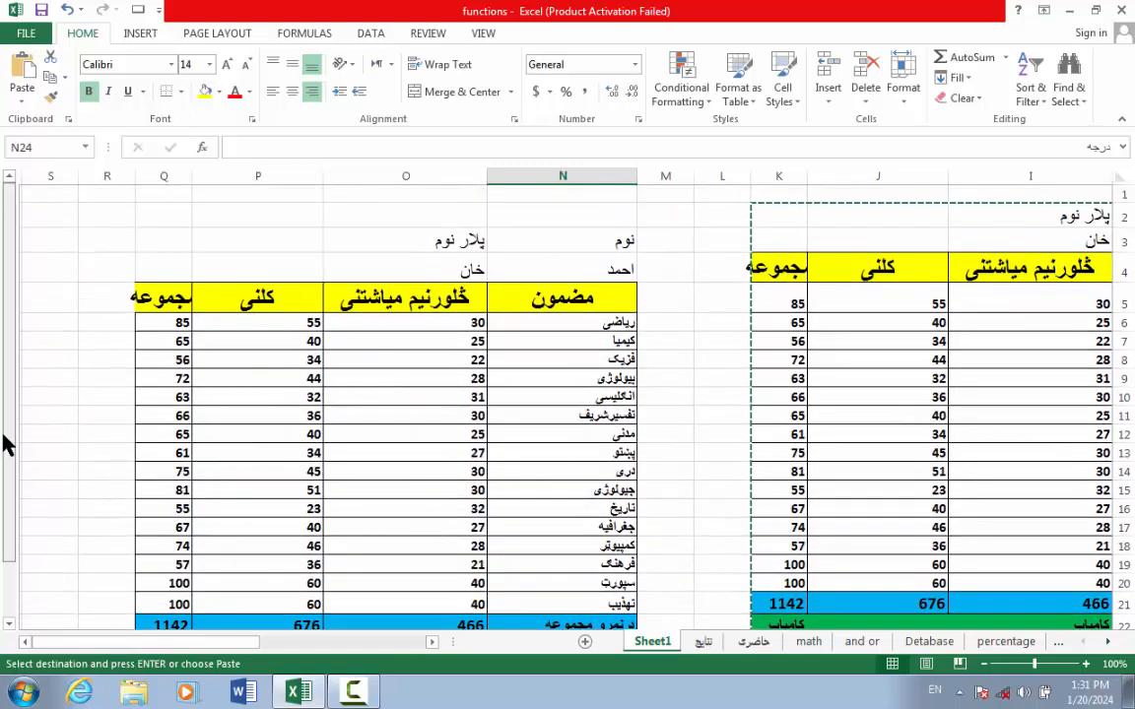
Step: Replace the student's name in N4 of the third result table with another student's name
click(540, 282)
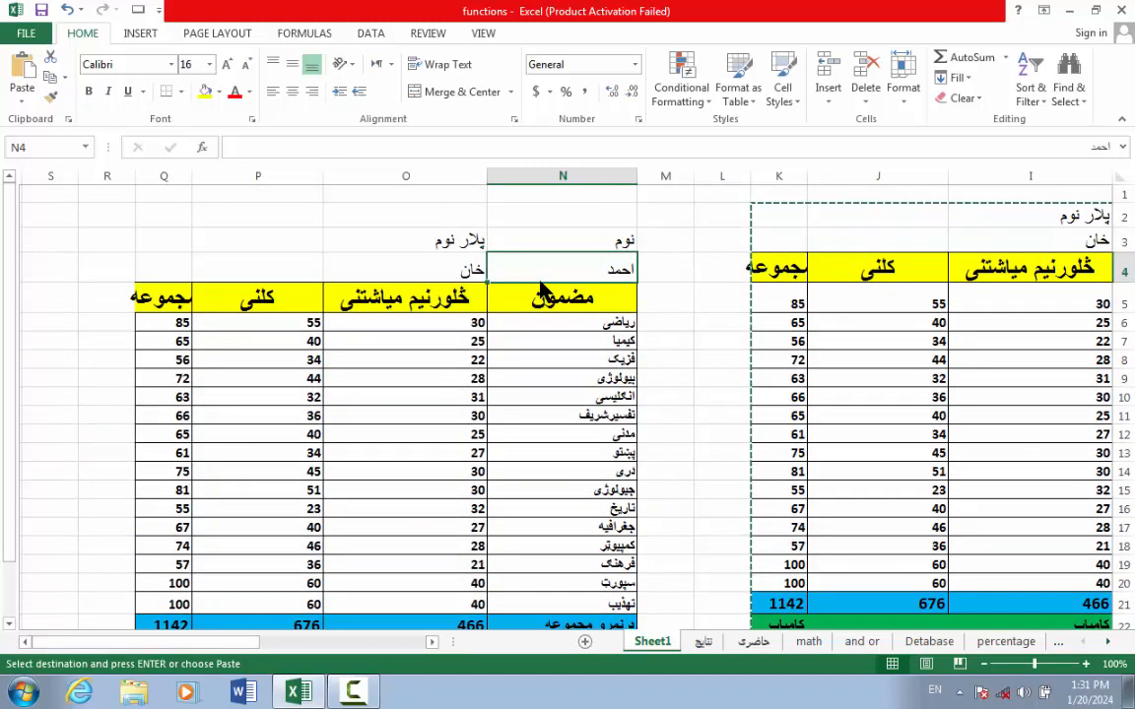
key(BackSpace)
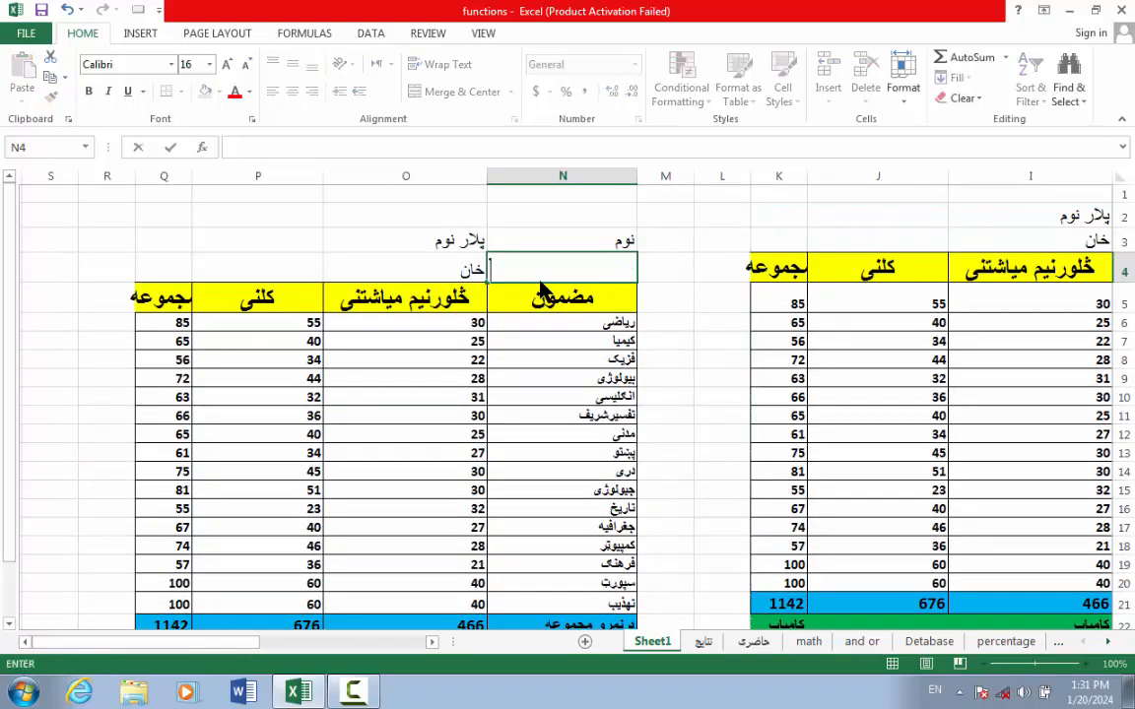
text(wldl)
key(BackSpace)
key(BackSpace)
key(BackSpace)
Step: Replace the father's name in O4 of the third result table
double_click(454, 272)
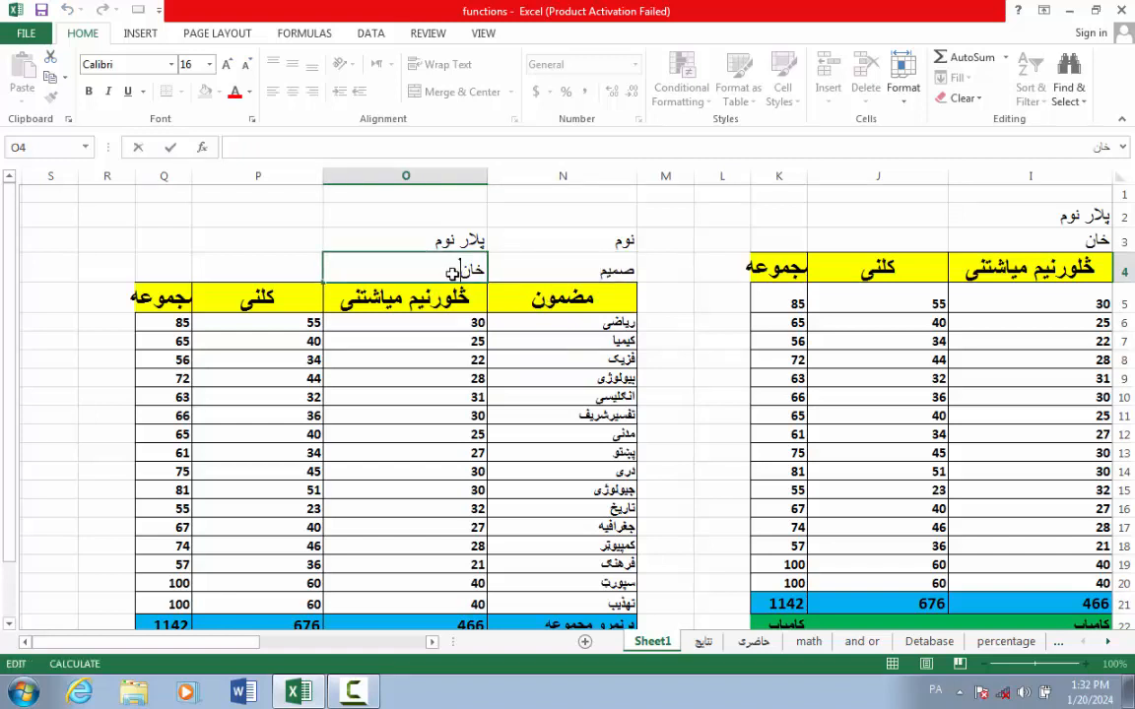
key(BackSpace)
key(BackSpace)
key(BackSpace)
text(کل)
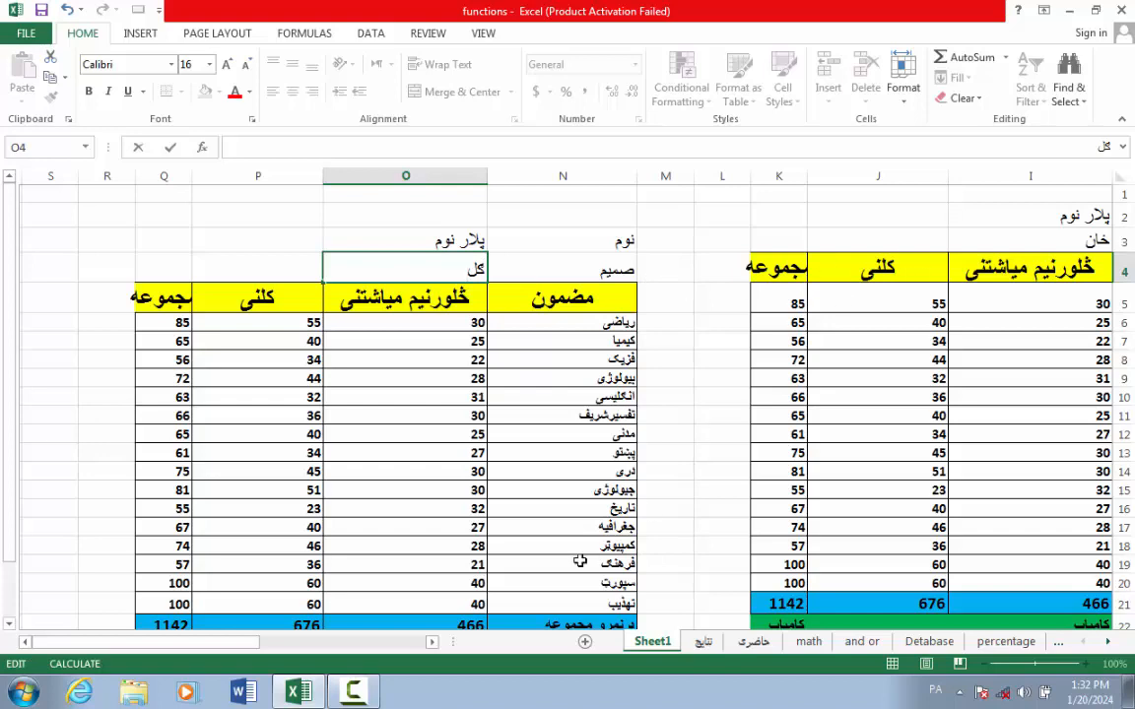
Step: Replace the student's name in H3 of the second result table with another student's name
click(429, 641)
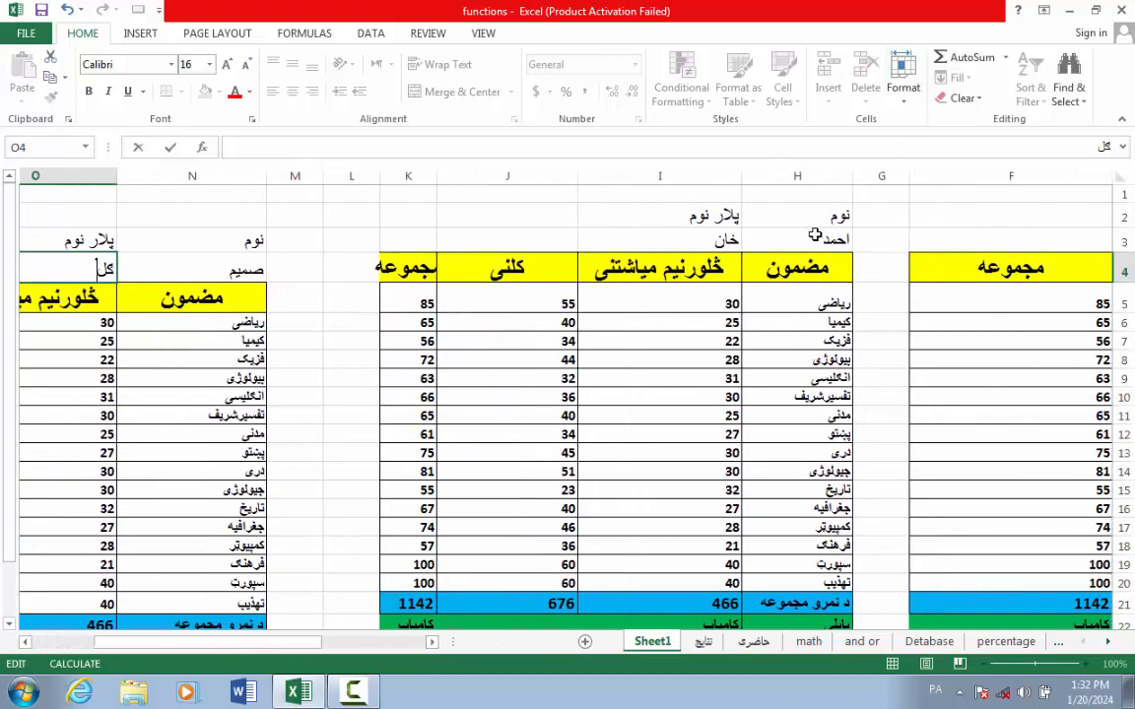
double_click(820, 238)
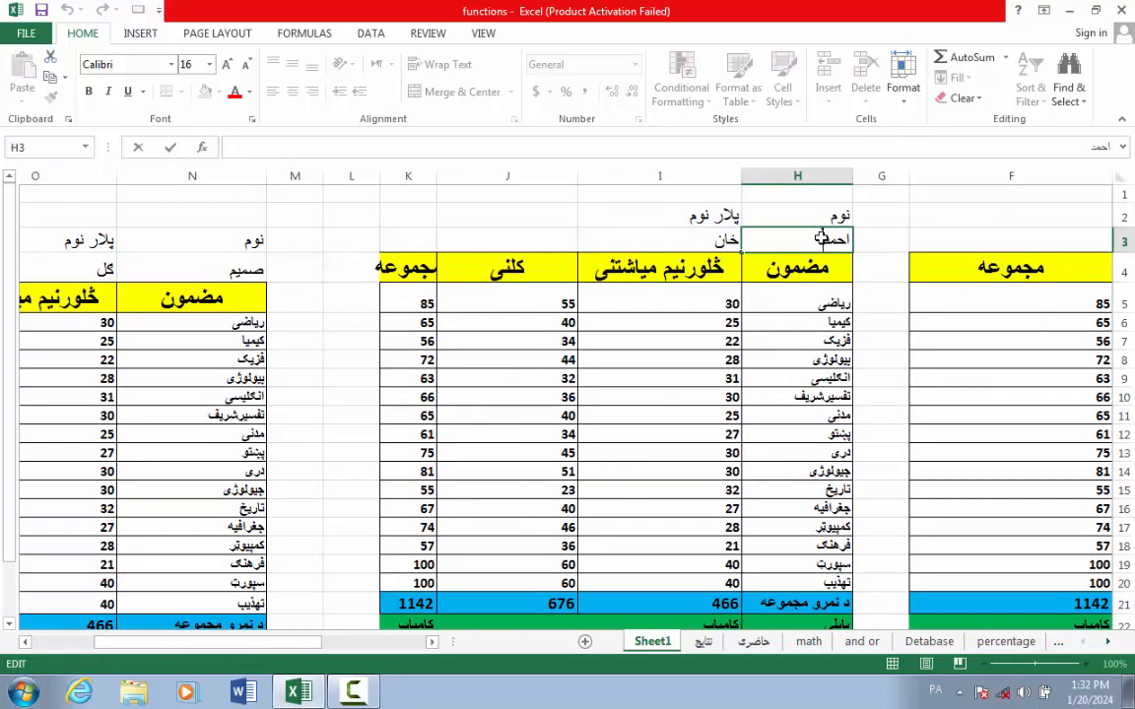
key(BackSpace)
key(BackSpace)
key(BackSpace)
text(محمو)
Step: Replace the father's name in I3 of the second result table
double_click(725, 241)
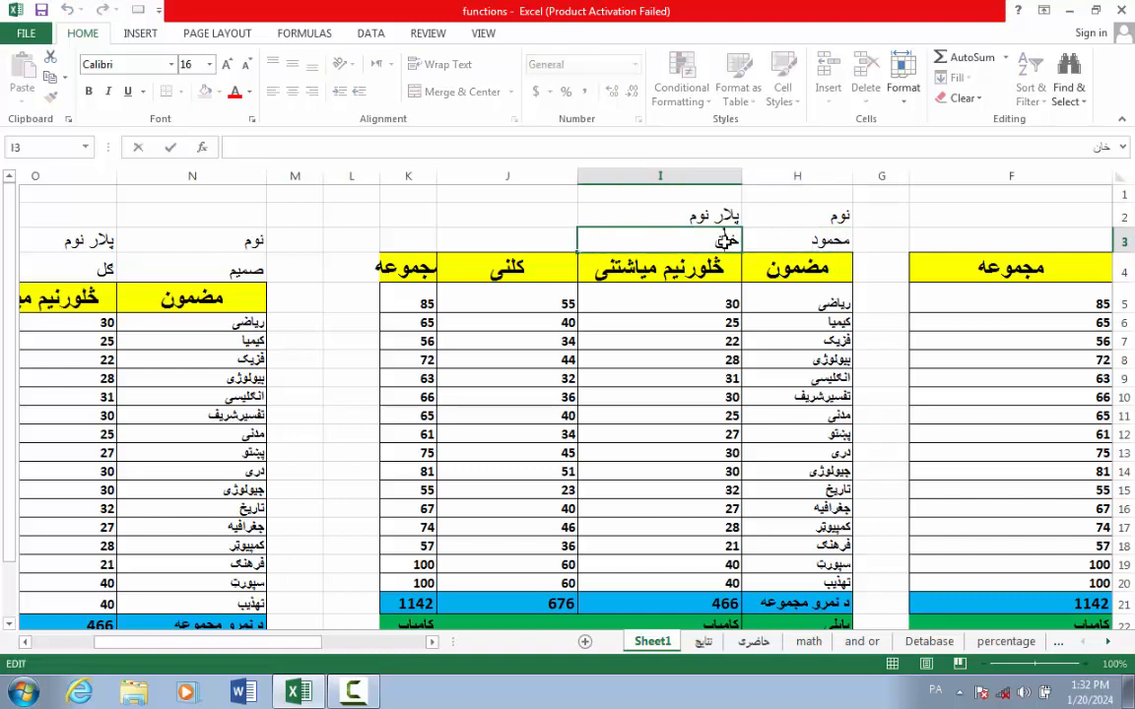
key(BackSpace)
key(BackSpace)
key(BackSpace)
text(ج)
key(BackSpace)
text(ح)
text(ان)
click(658, 316)
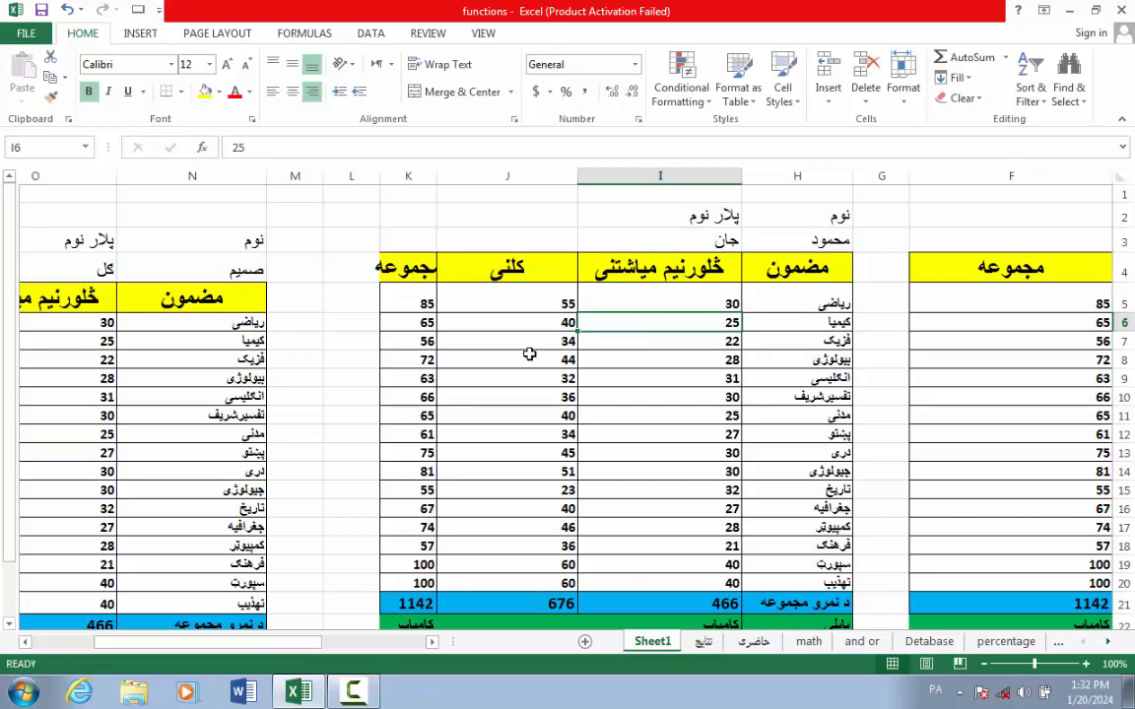
Step: Set the third table's midterm biology mark in O9 to 18
drag(6, 339, 9, 430)
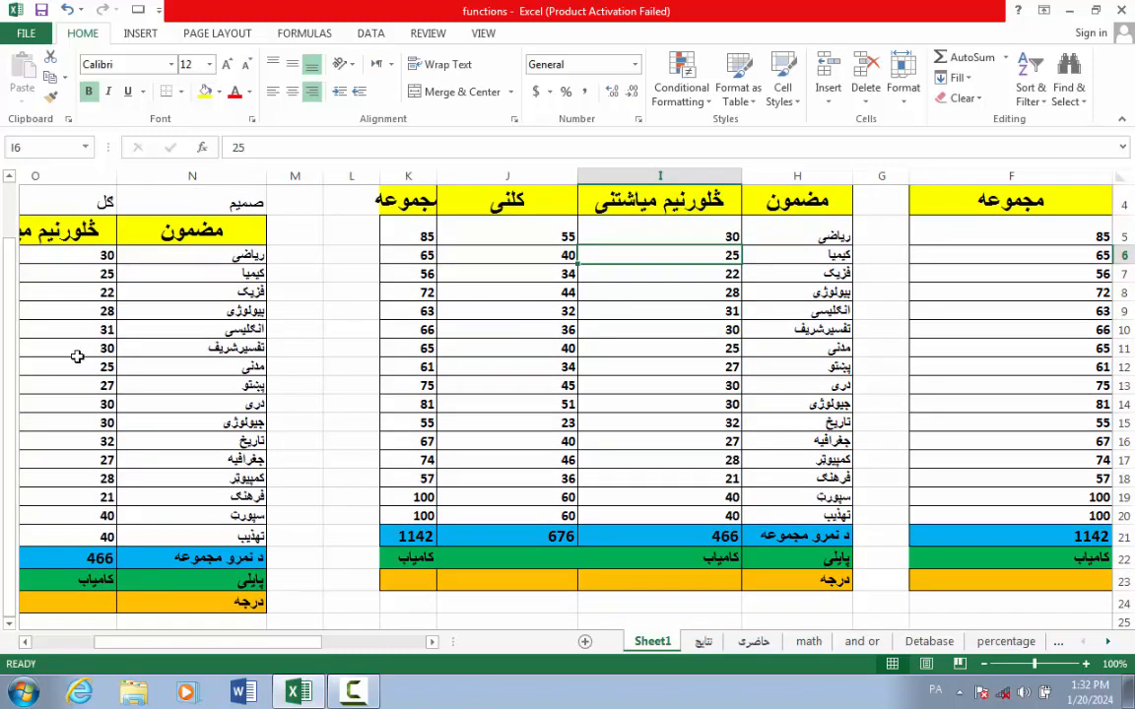
double_click(104, 313)
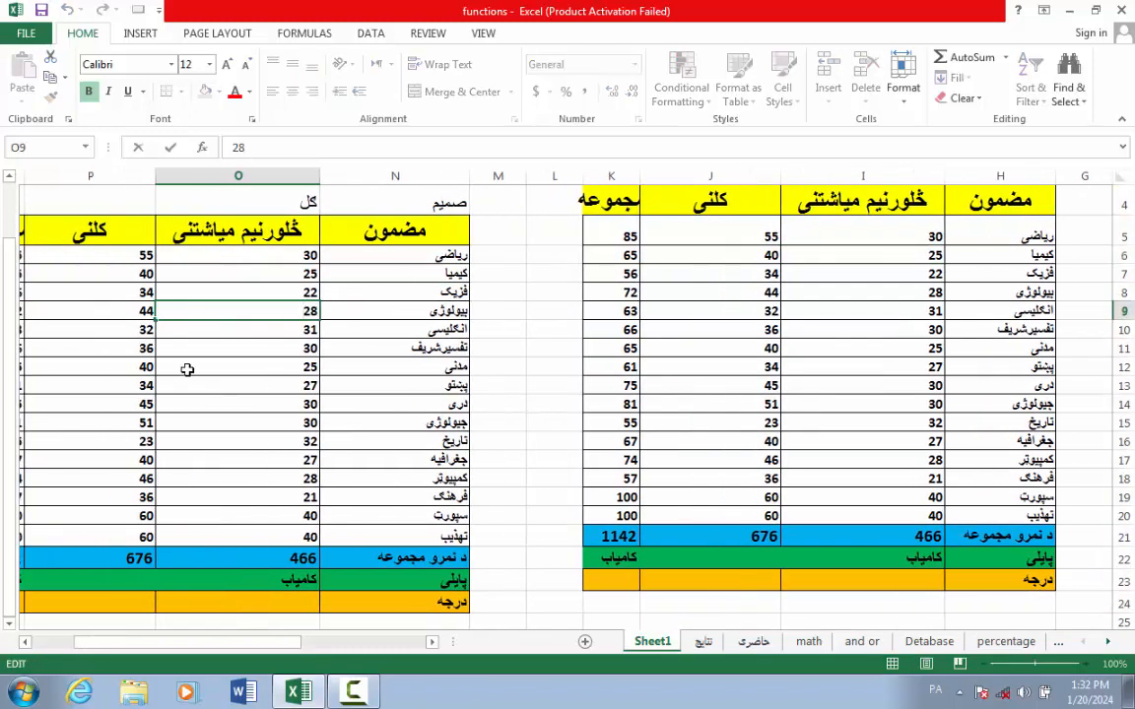
click(312, 311)
key(BackSpace)
text(۱)
key(alt+shift)
text(1)
click(300, 380)
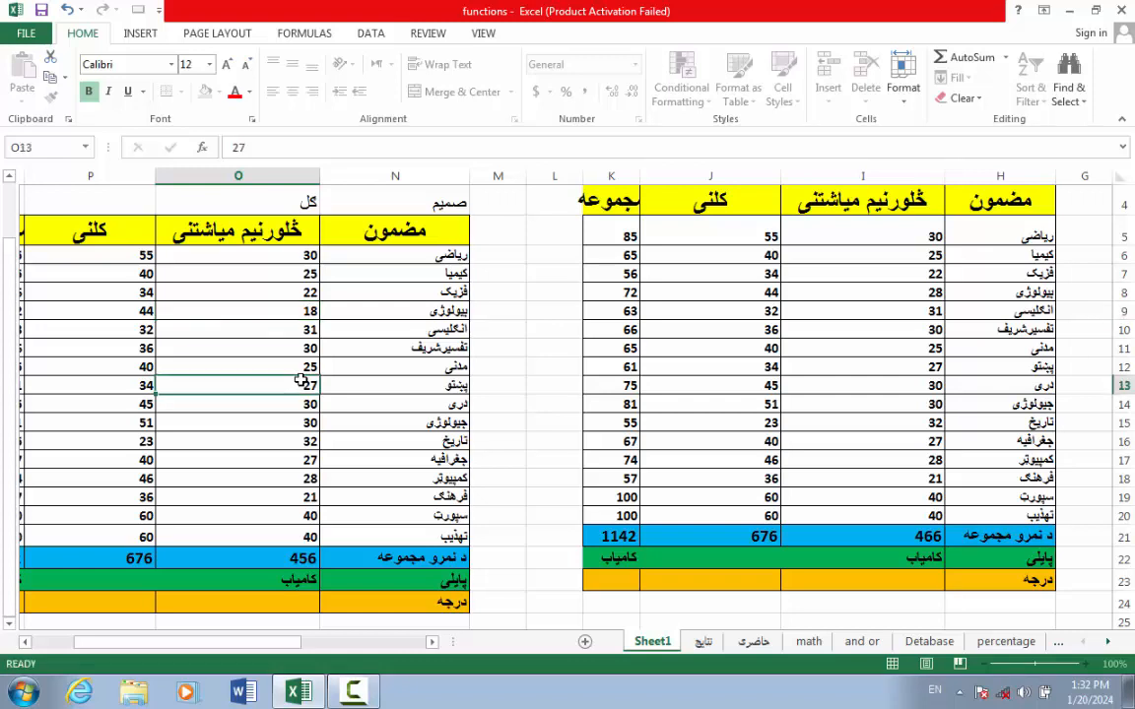
Step: Set the third table's midterm Pashto mark in O13 to 17
double_click(305, 385)
key(BackSpace)
key(BackSpace)
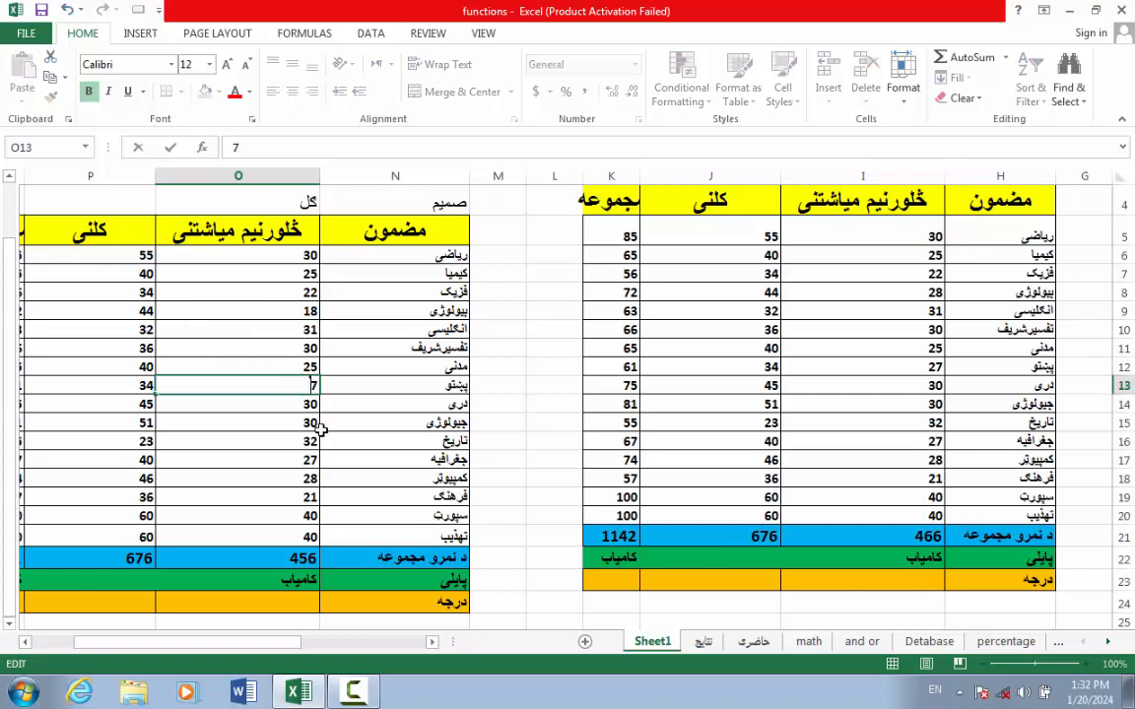
text(177)
click(308, 440)
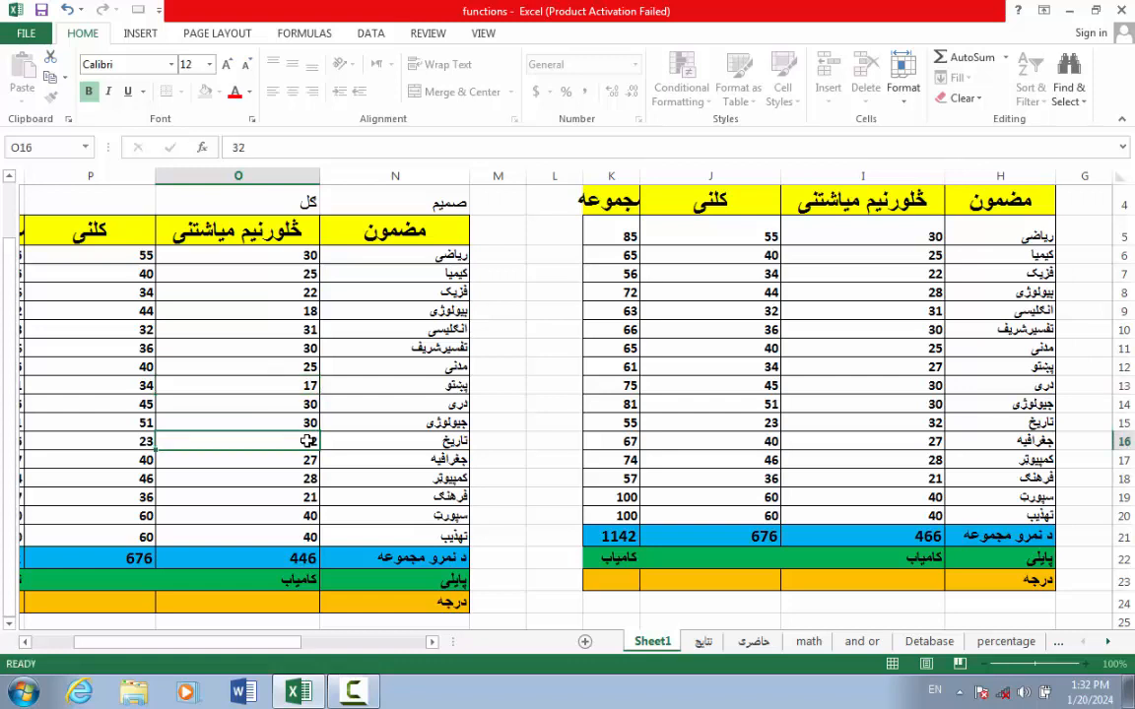
Step: Set the third table's midterm history mark in O16 to 22 and computer mark in O18 to 18
double_click(308, 440)
key(BackSpace)
text(2)
click(309, 477)
double_click(311, 480)
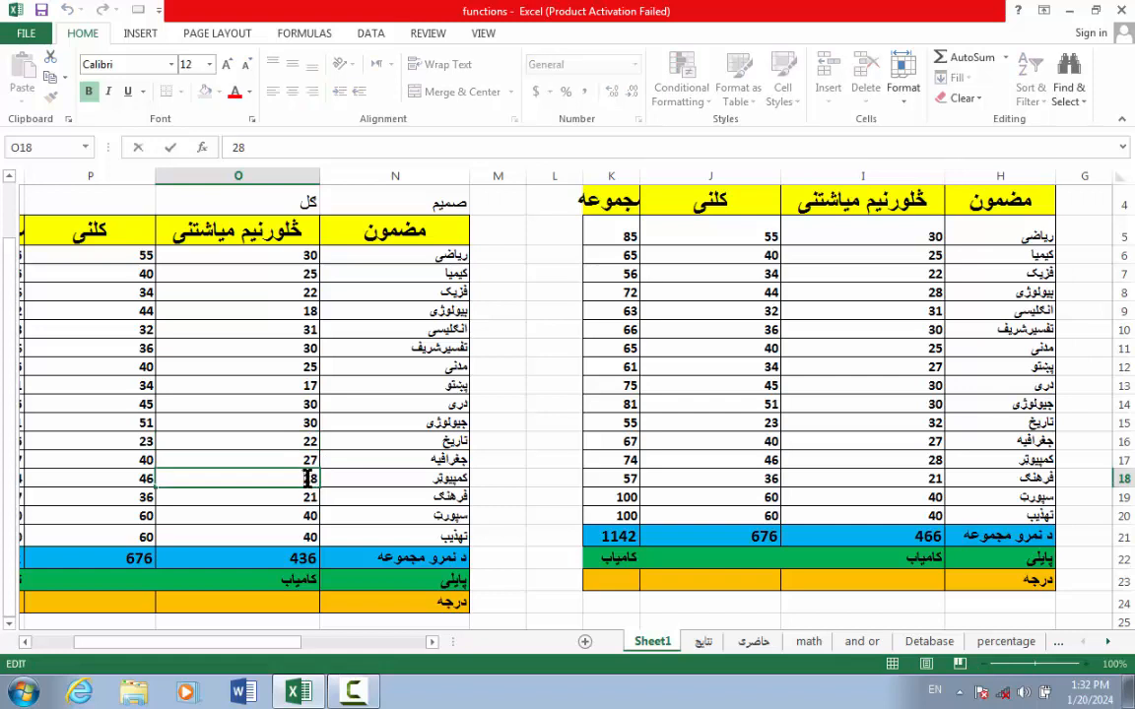
key(BackSpace)
text(1)
click(270, 398)
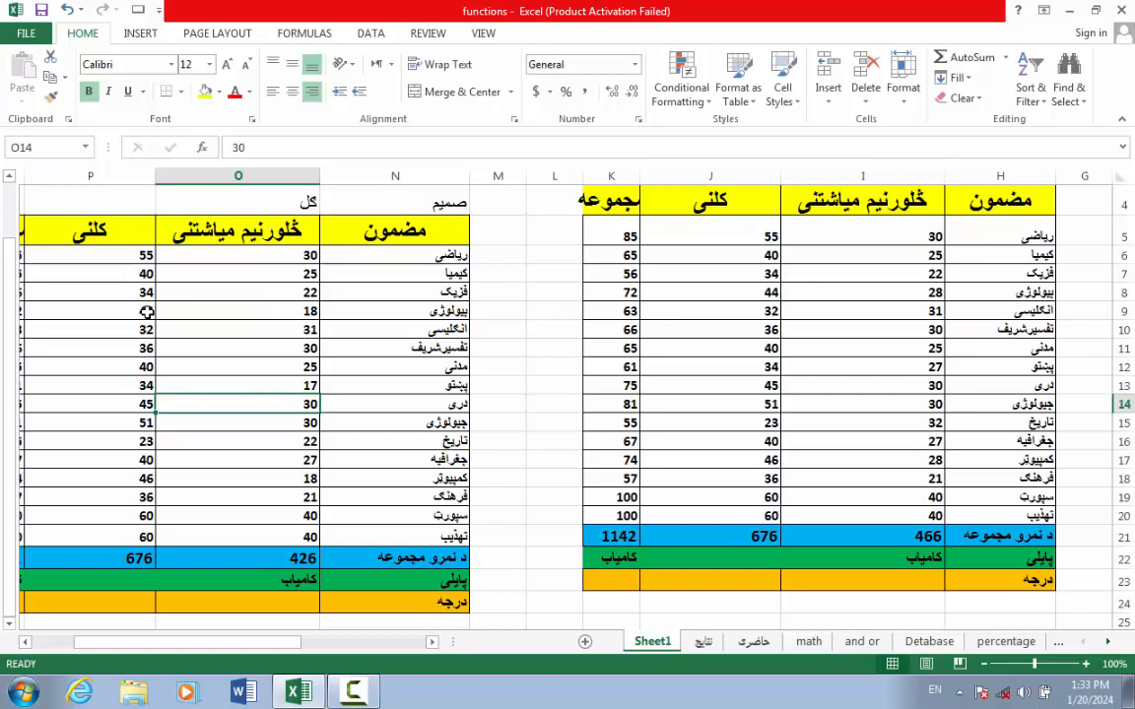
Step: Set the third table's final biology mark in P9 to 34 and Pashto mark in P13 to 24
double_click(145, 312)
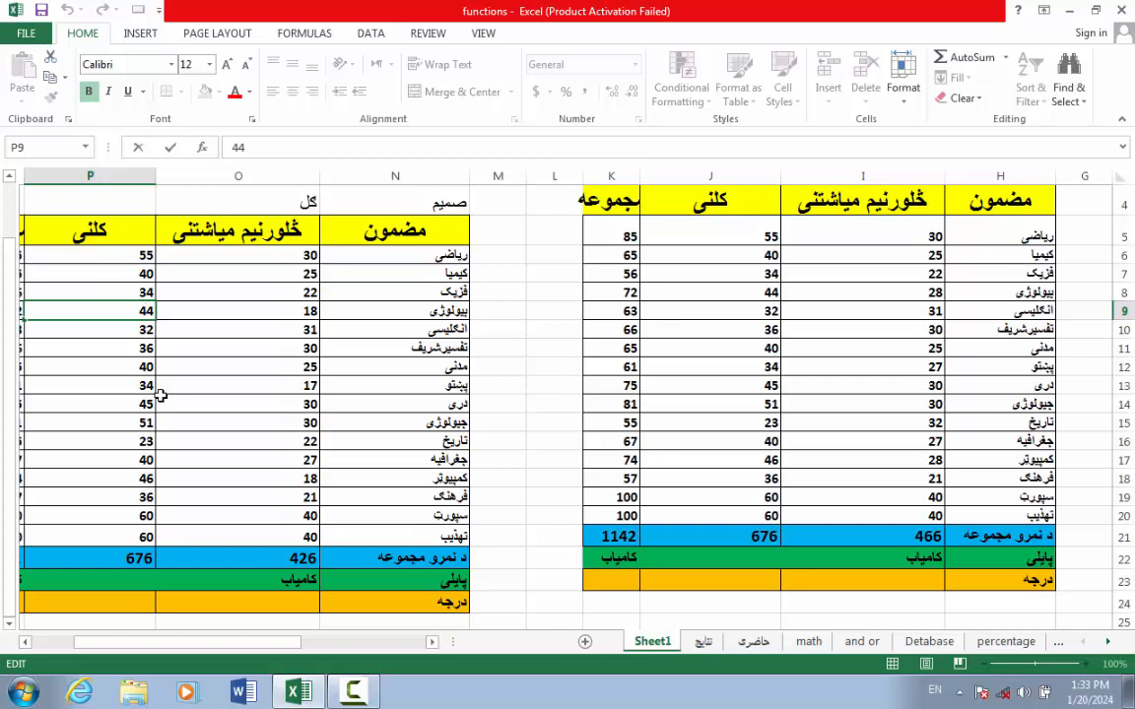
key(BackSpace)
click(144, 400)
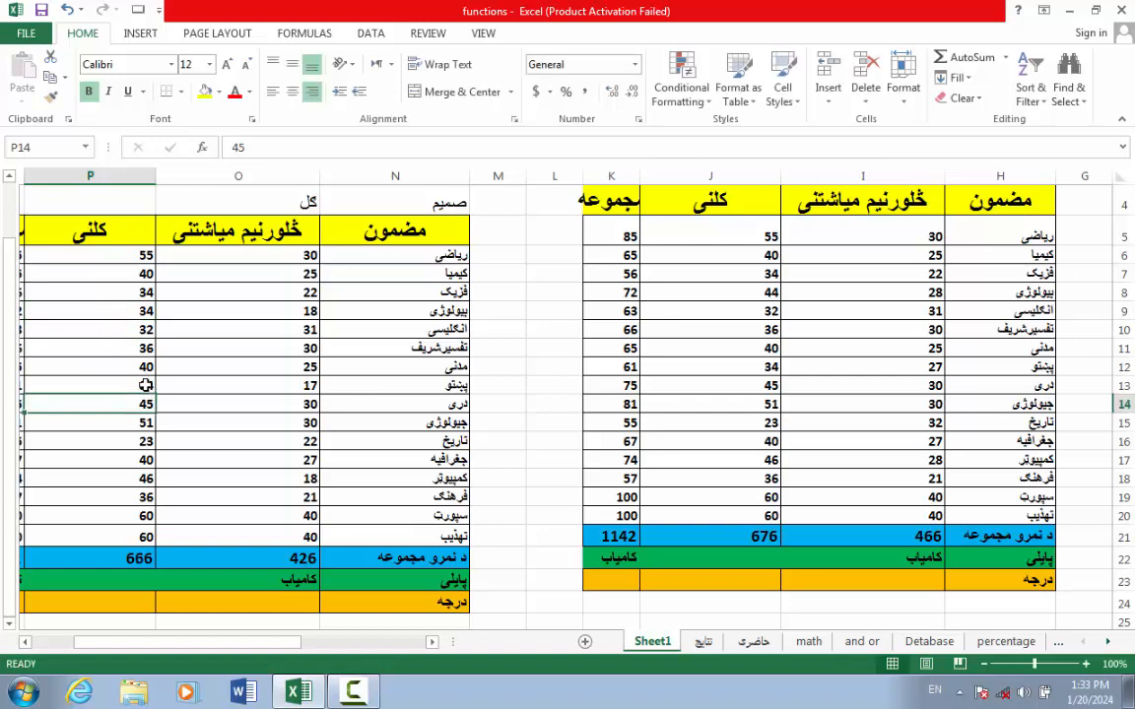
double_click(145, 385)
key(BackSpace)
text(24)
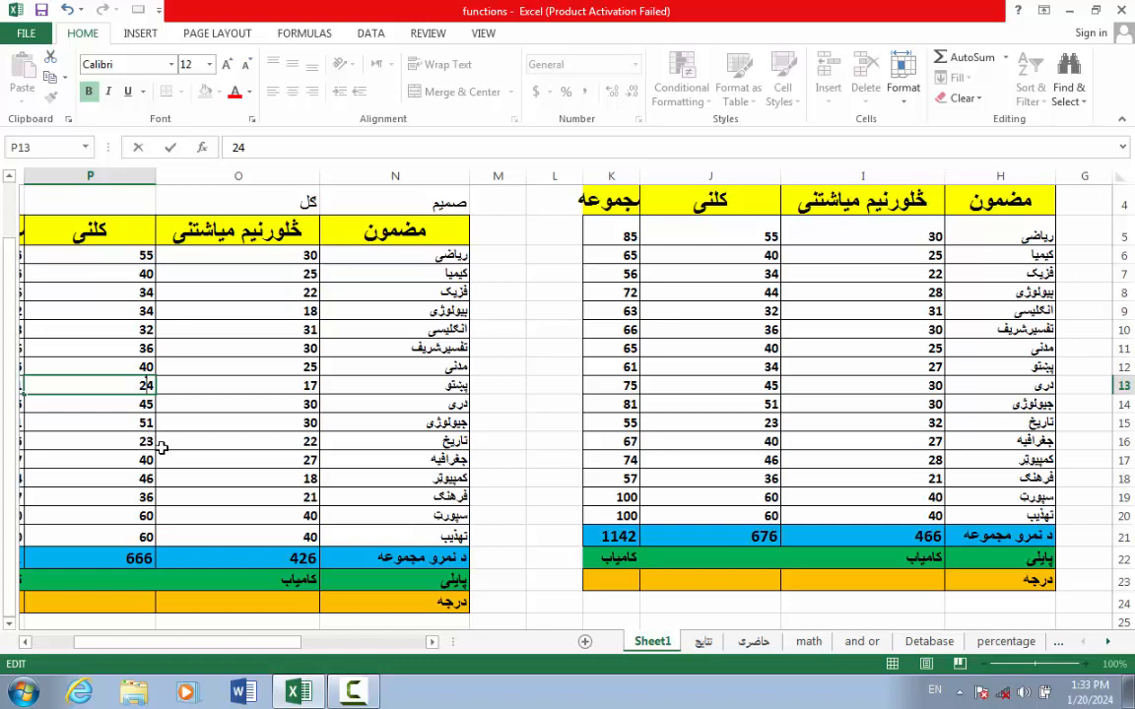
double_click(145, 460)
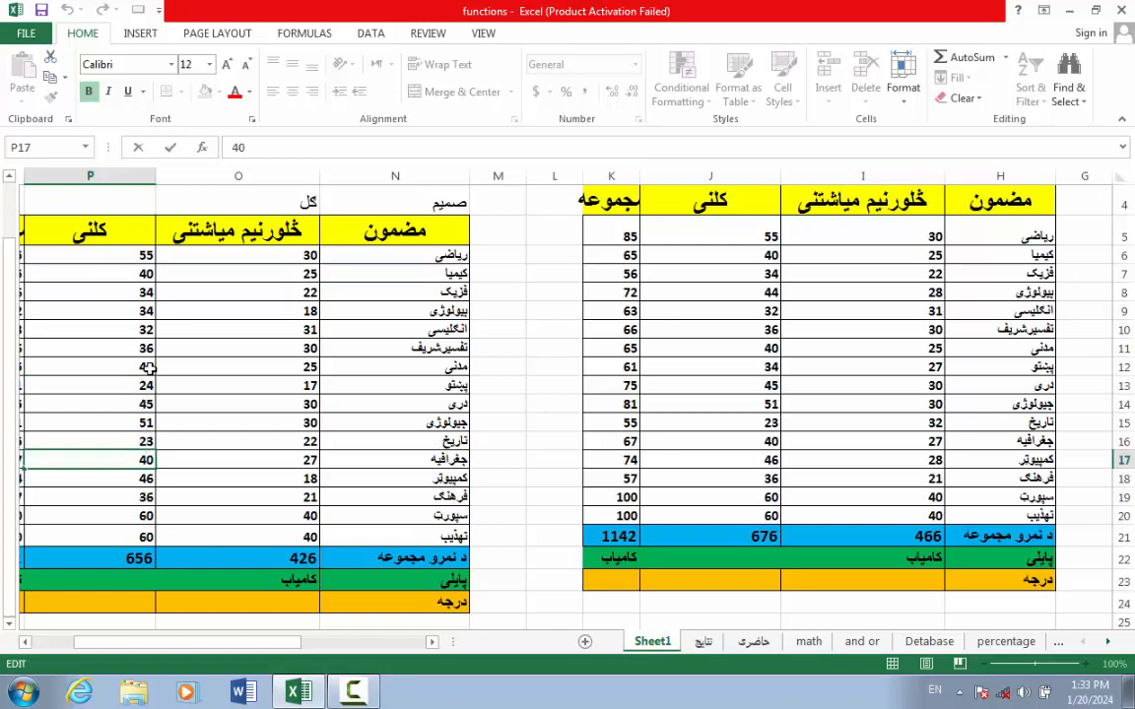
Step: Set the third table's final mathematics mark in P6 to 45
click(145, 254)
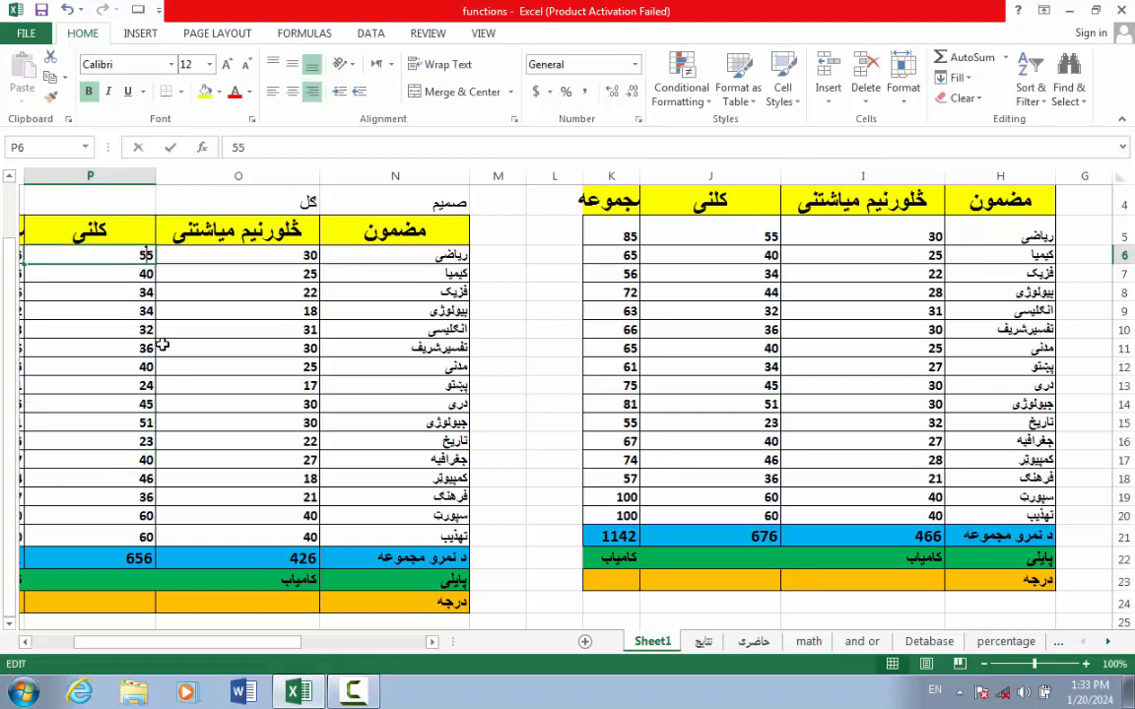
text(5)
text(4)
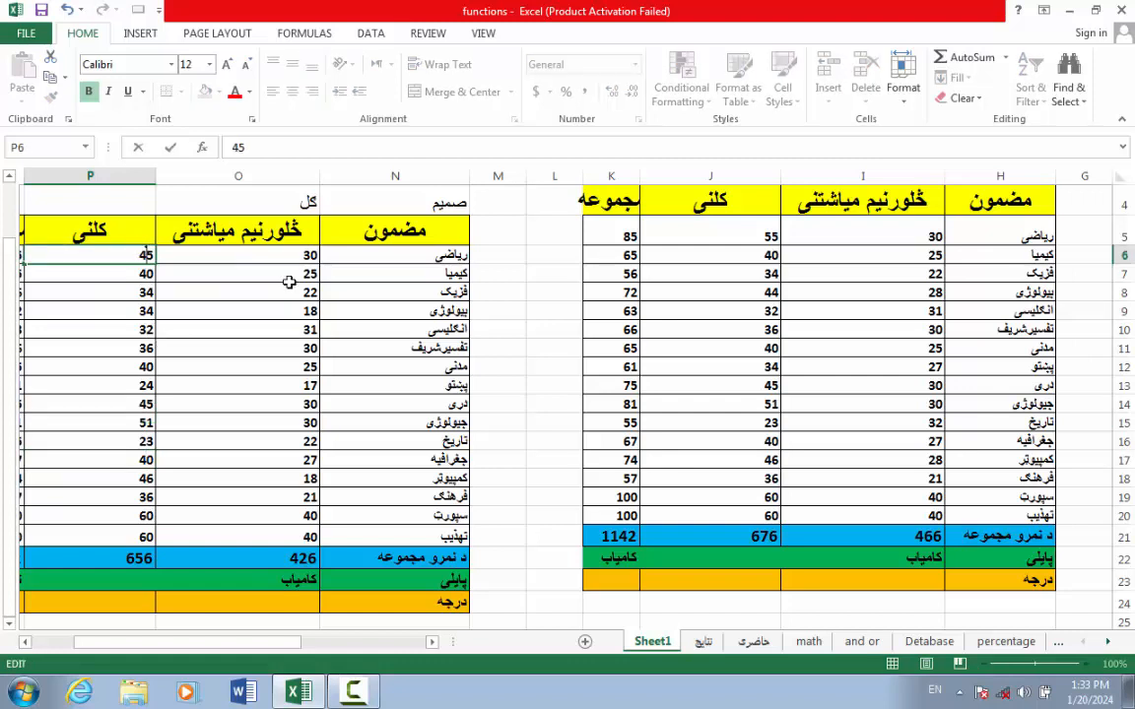
Step: Set the second table's final mathematics mark in J5 to 35 and physics mark in J7 to 24
click(769, 239)
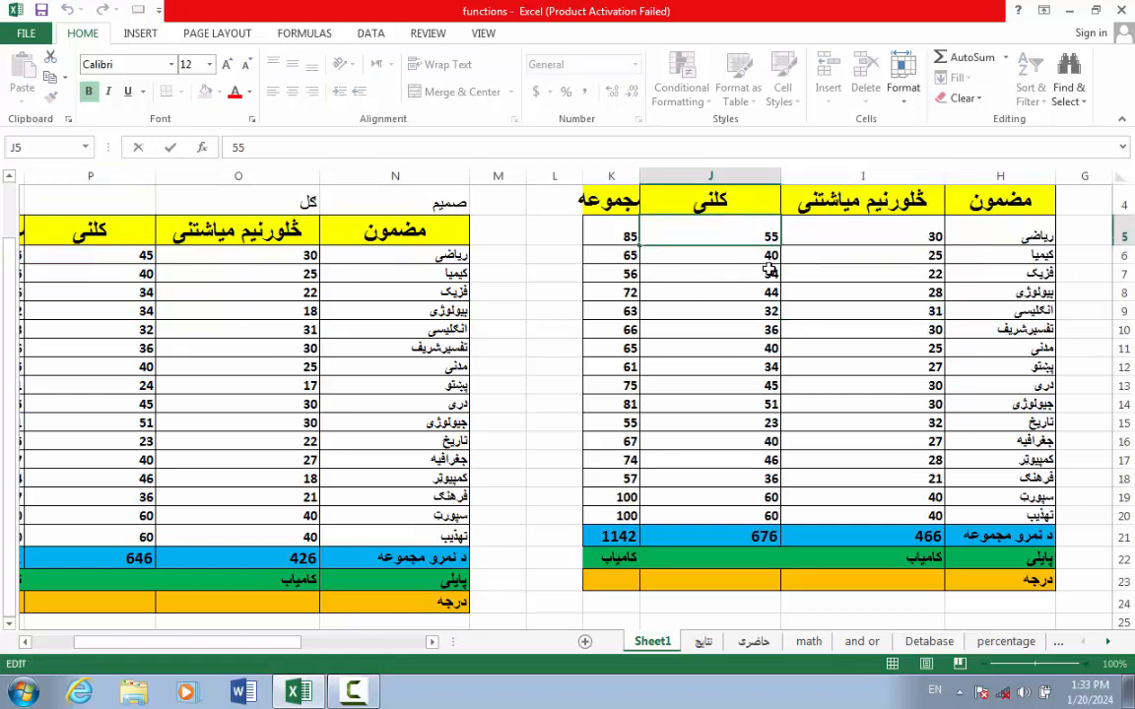
key(BackSpace)
key(BackSpace)
text(35)
click(766, 289)
double_click(770, 275)
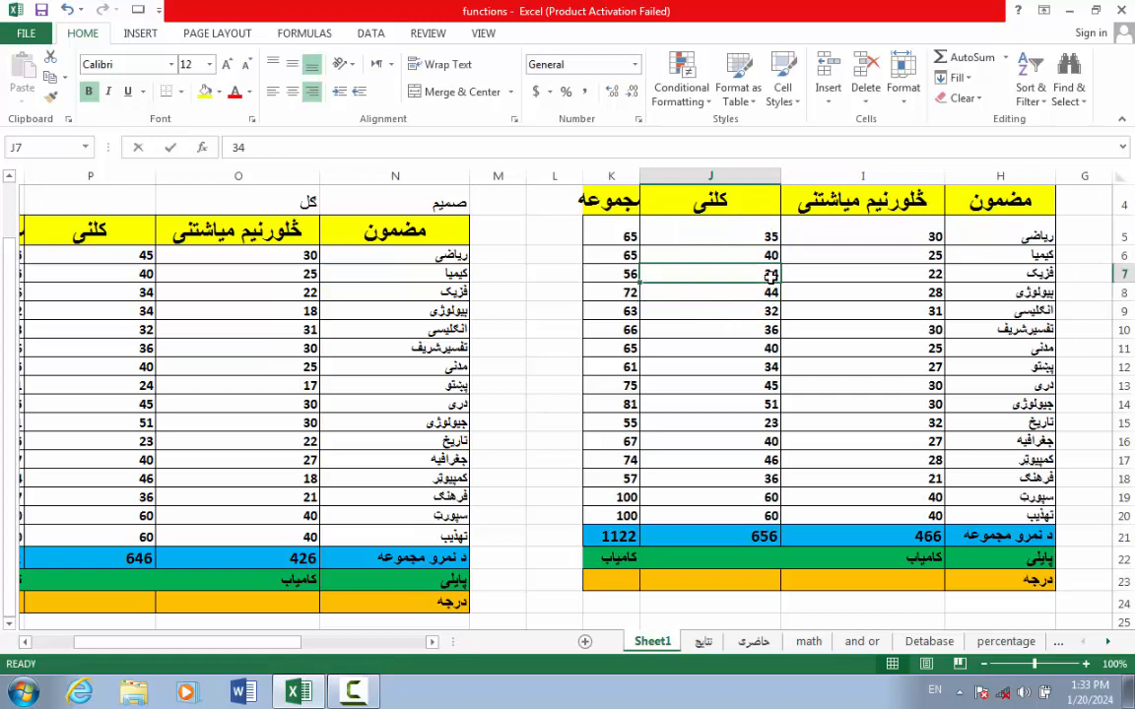
key(BackSpace)
text(2)
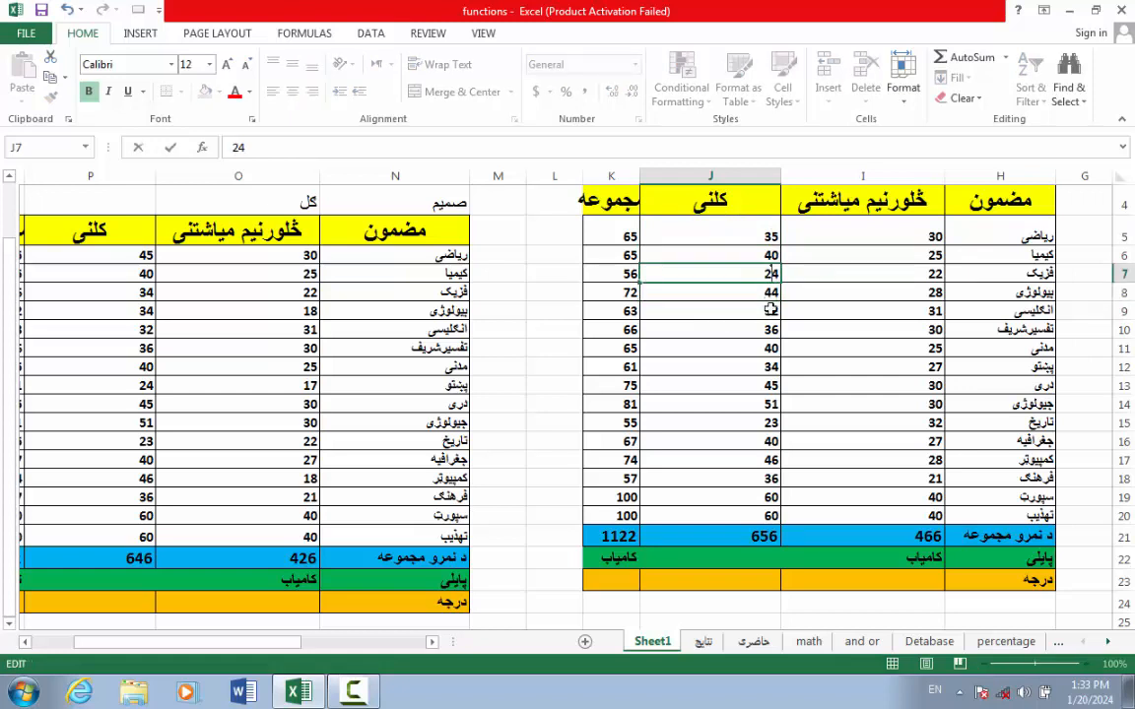
click(772, 331)
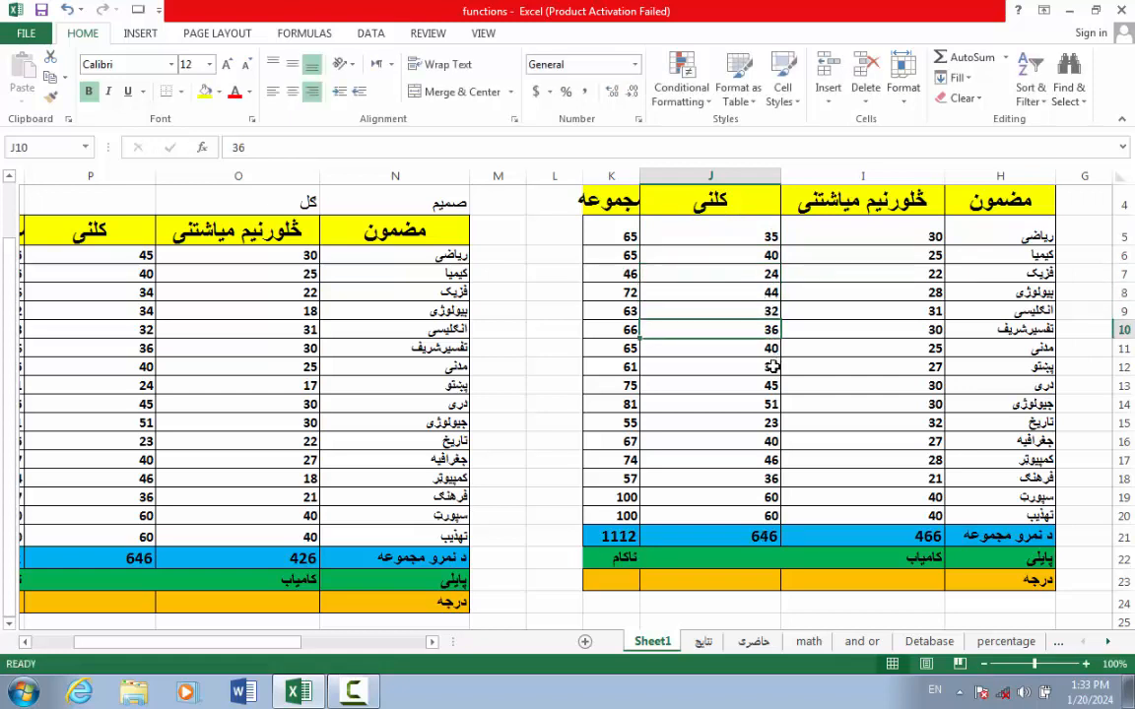
double_click(773, 369)
key(BackSpace)
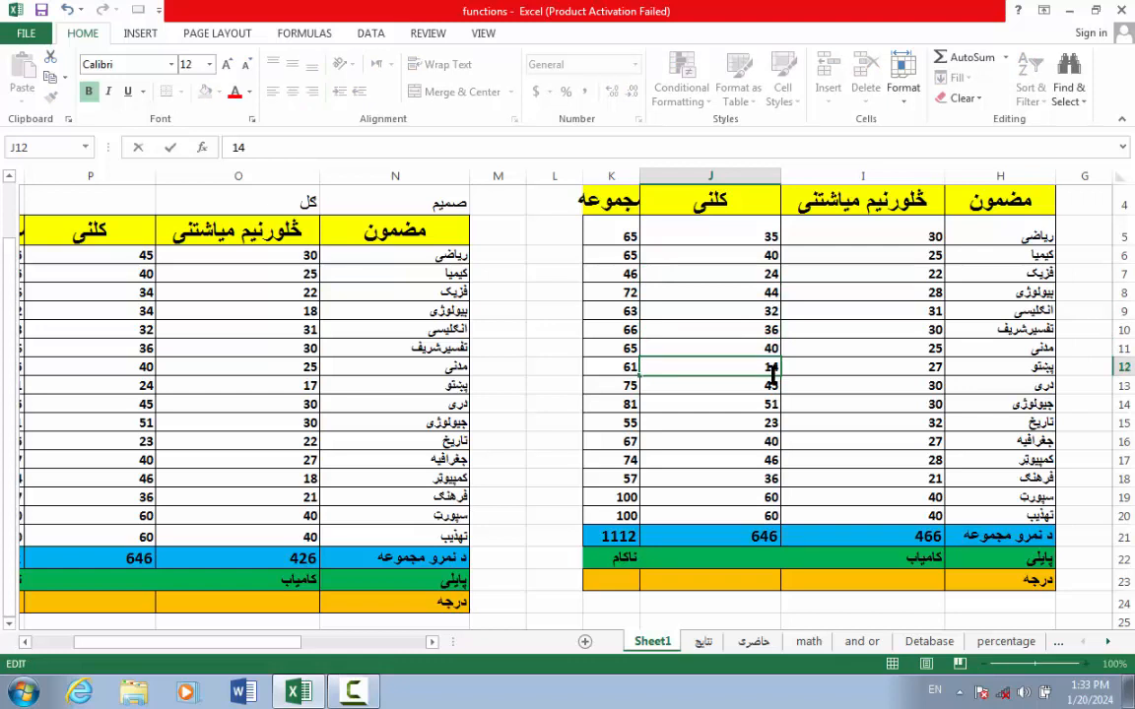
key(BackSpace)
text(3)
click(774, 425)
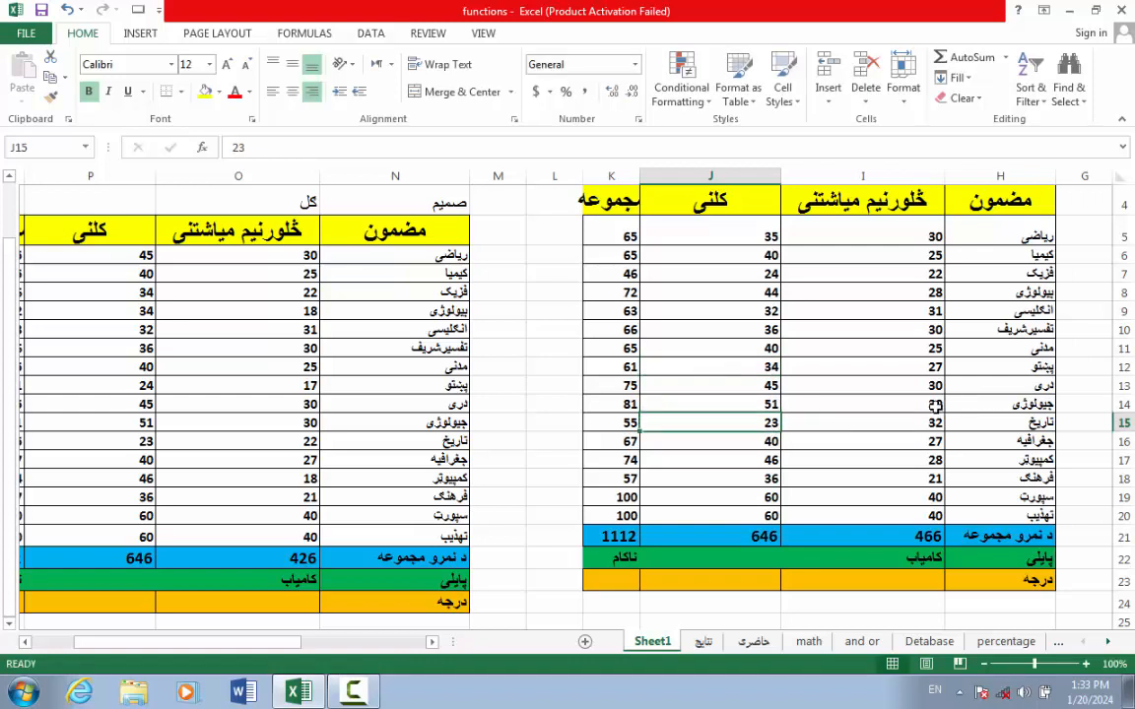
Step: Set the second table's midterm geology mark in I14 to 20
double_click(934, 404)
key(BackSpace)
text(2)
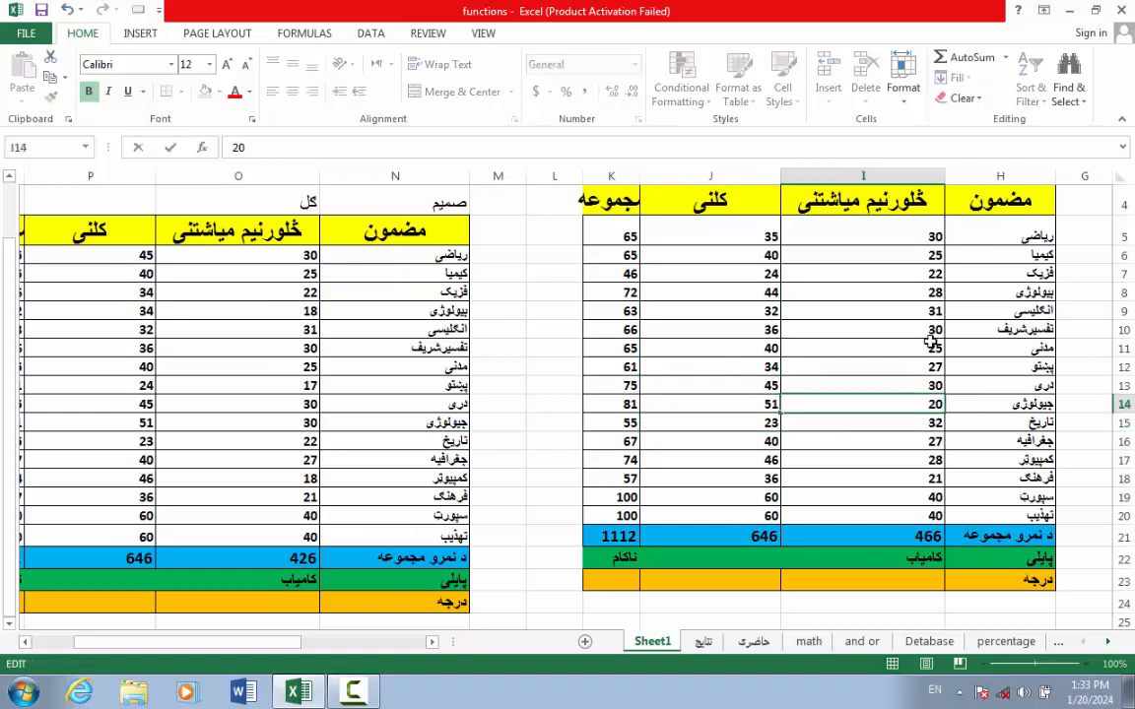
click(938, 306)
click(936, 291)
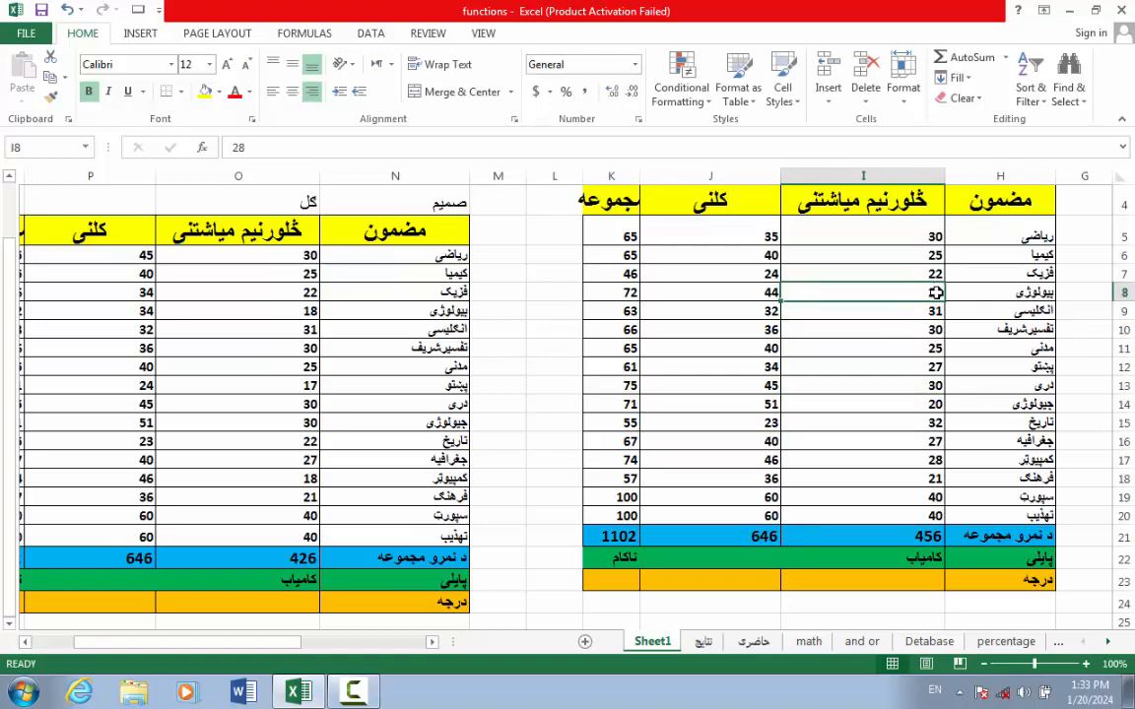
Step: Set the second table's midterm biology mark in I8 to 18 and computer mark in I17 to 18
double_click(936, 292)
key(BackSpace)
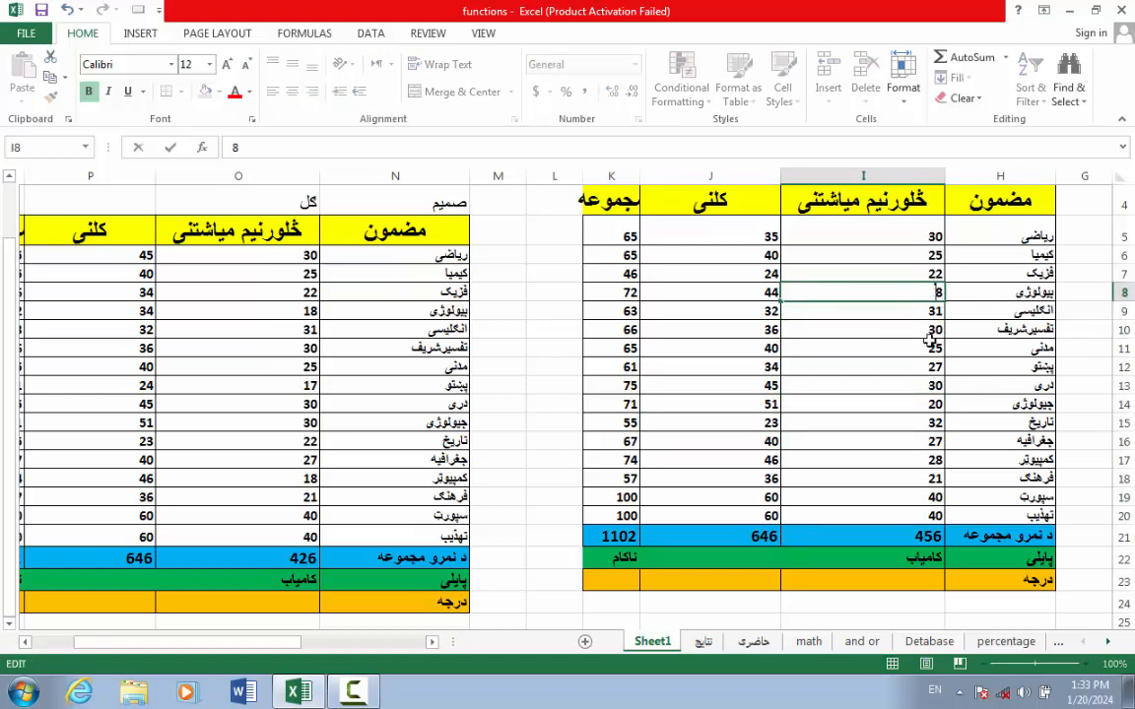
text(1)
click(936, 459)
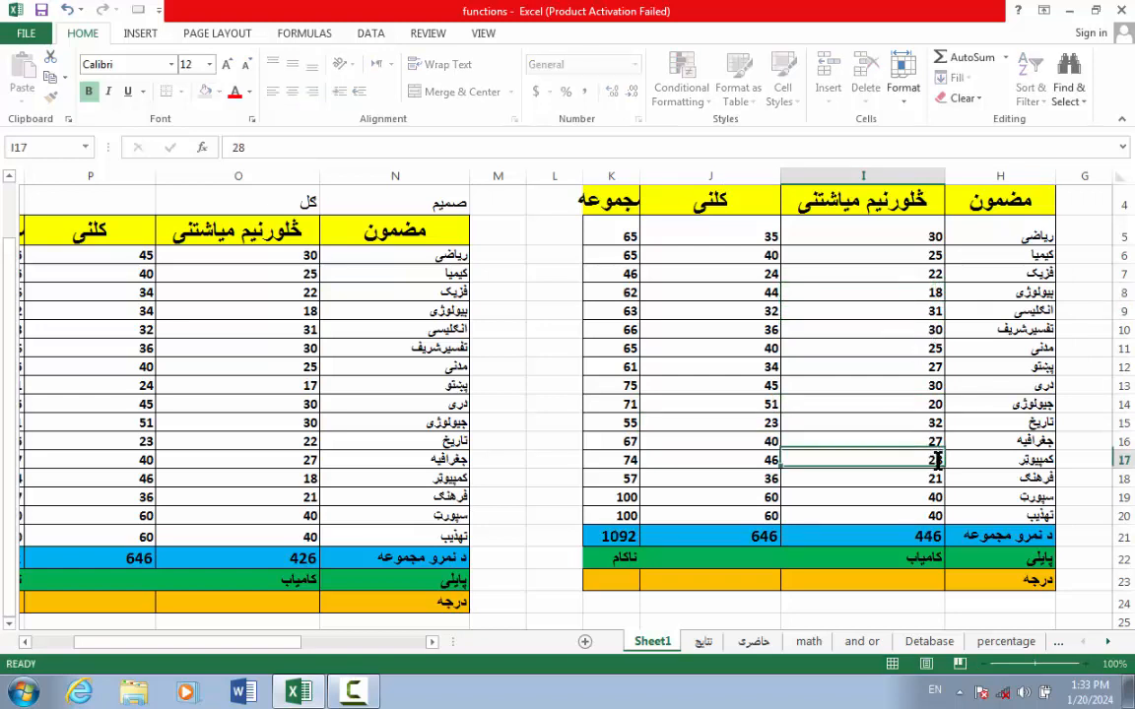
double_click(937, 459)
key(BackSpace)
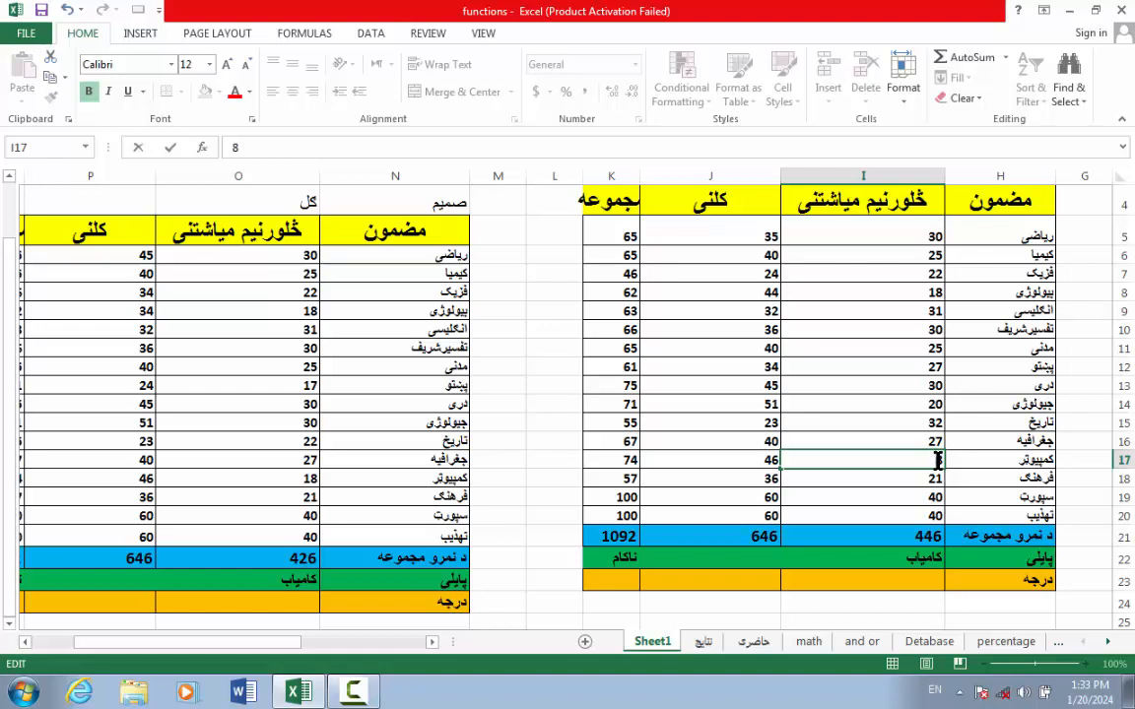
text(1)
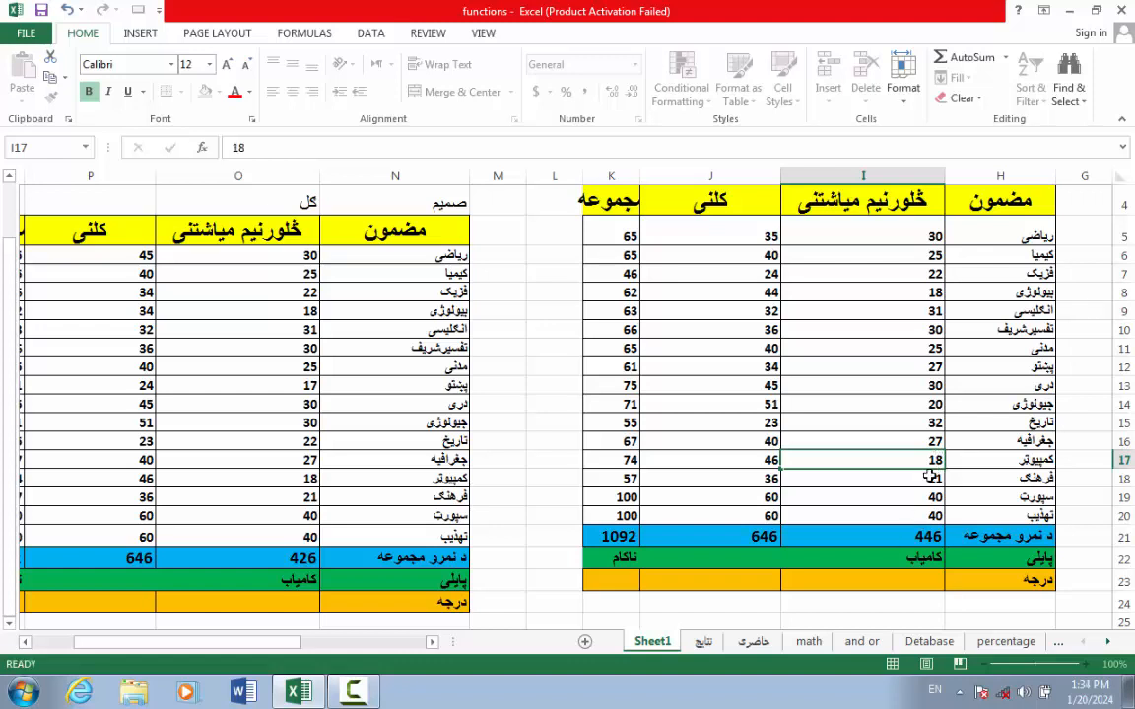
key(Return)
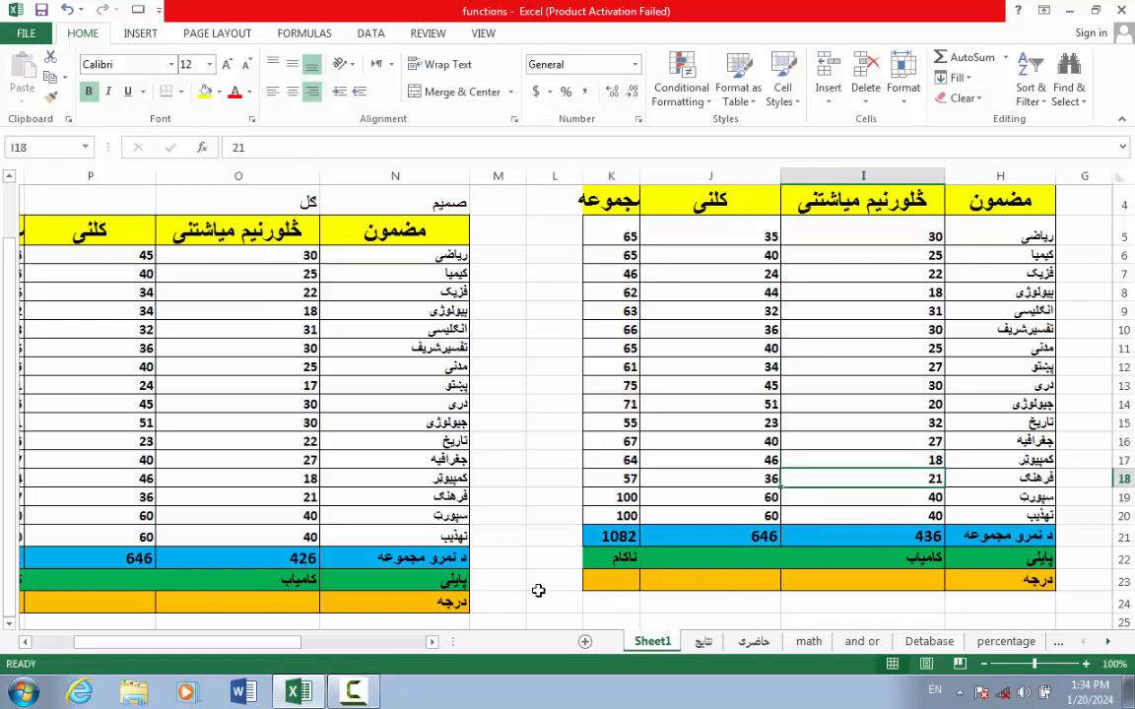
Step: Start a RANK formula in D23 that ranks the midterm total D21, with absolute $D$21 as the first cell of a bracketed reference list
click(434, 642)
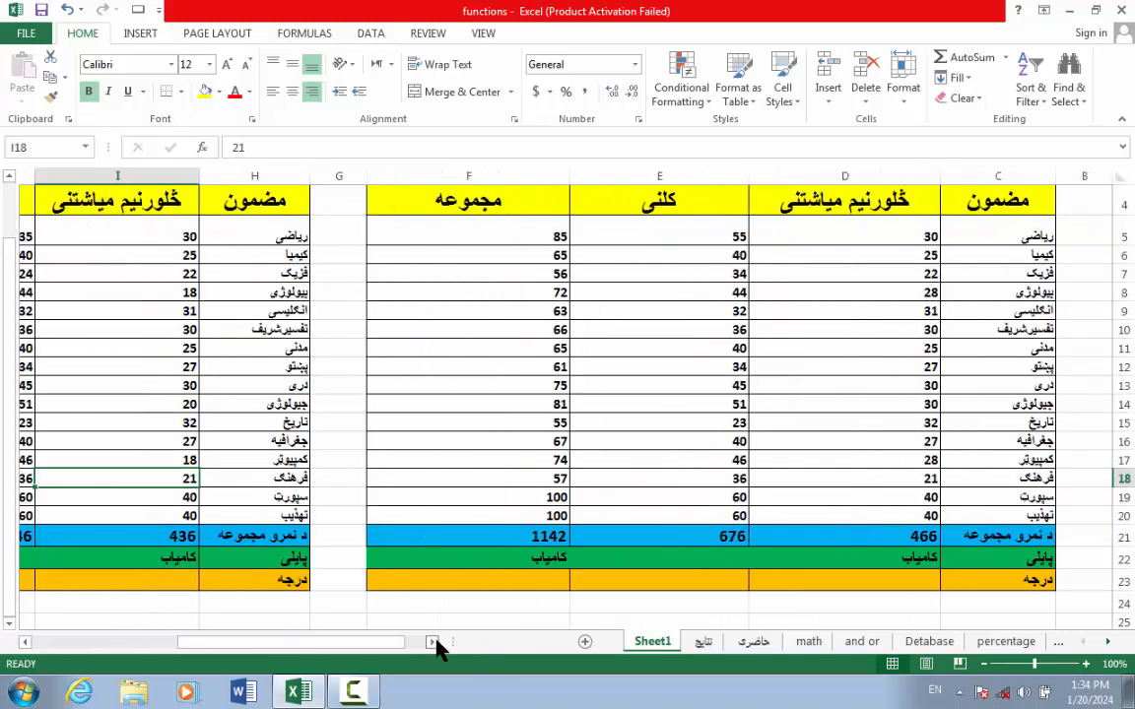
click(890, 579)
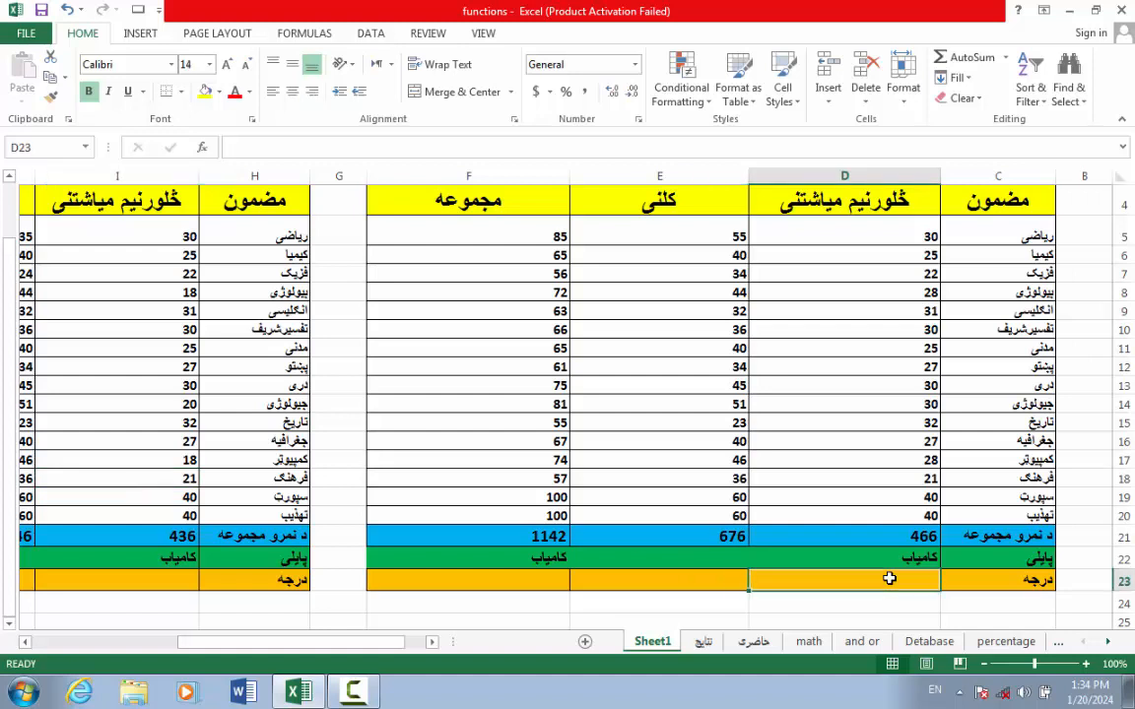
text(=)
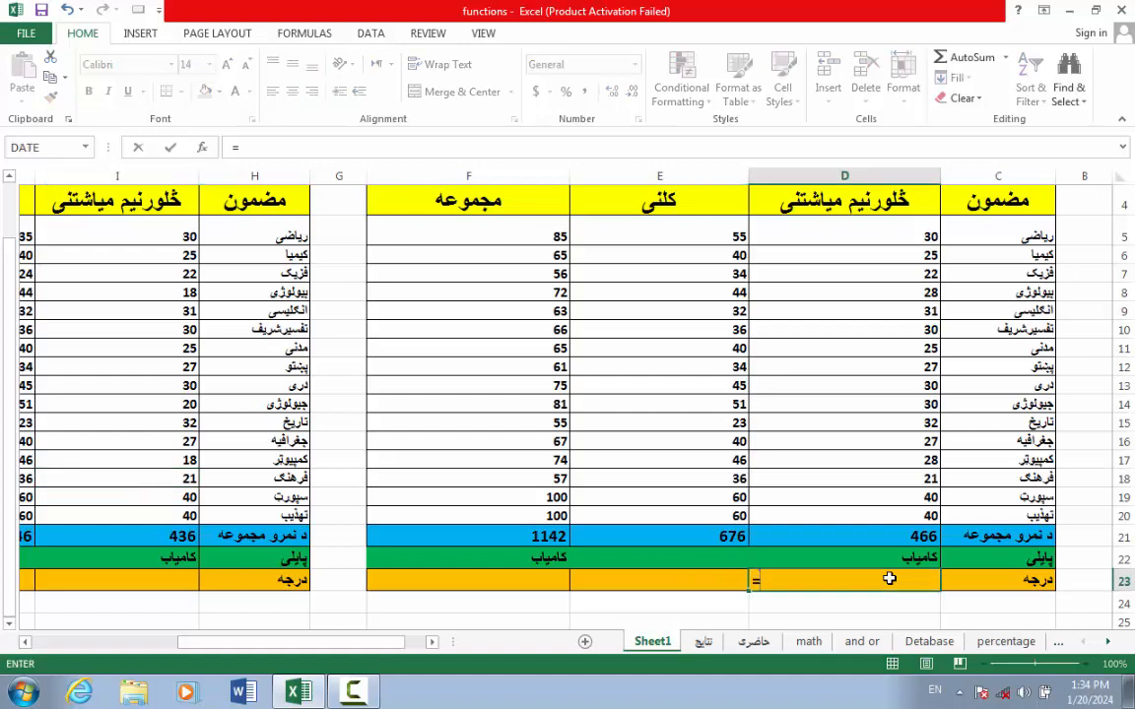
text(rank)
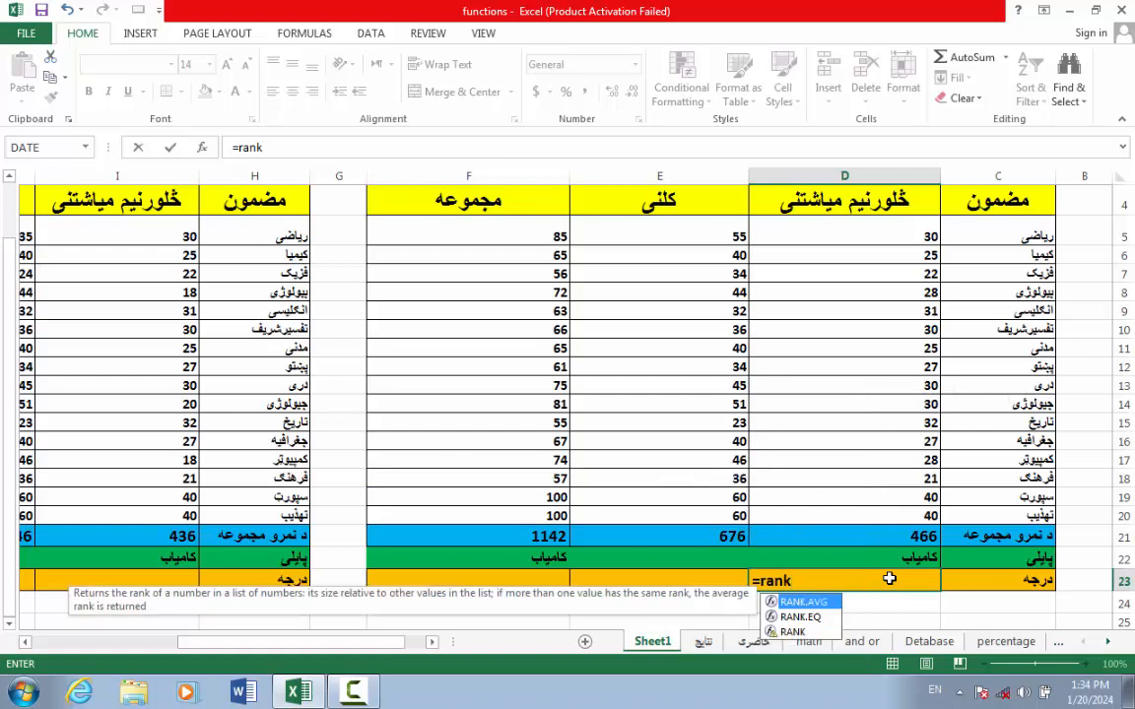
text(()
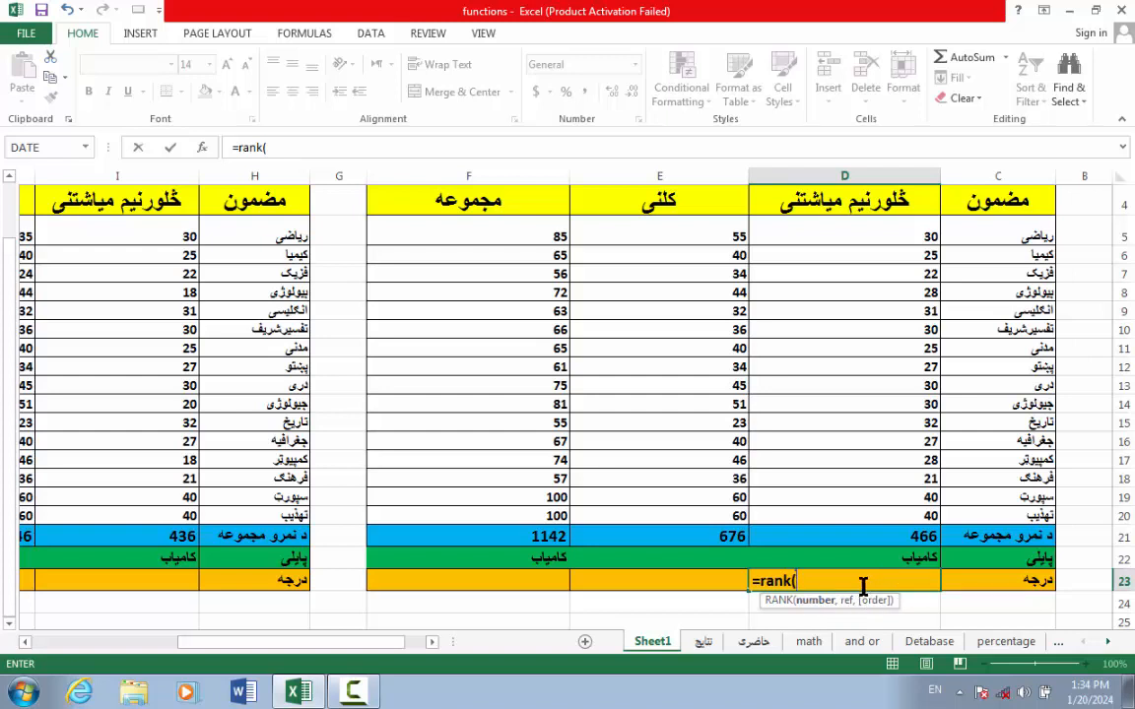
click(867, 538)
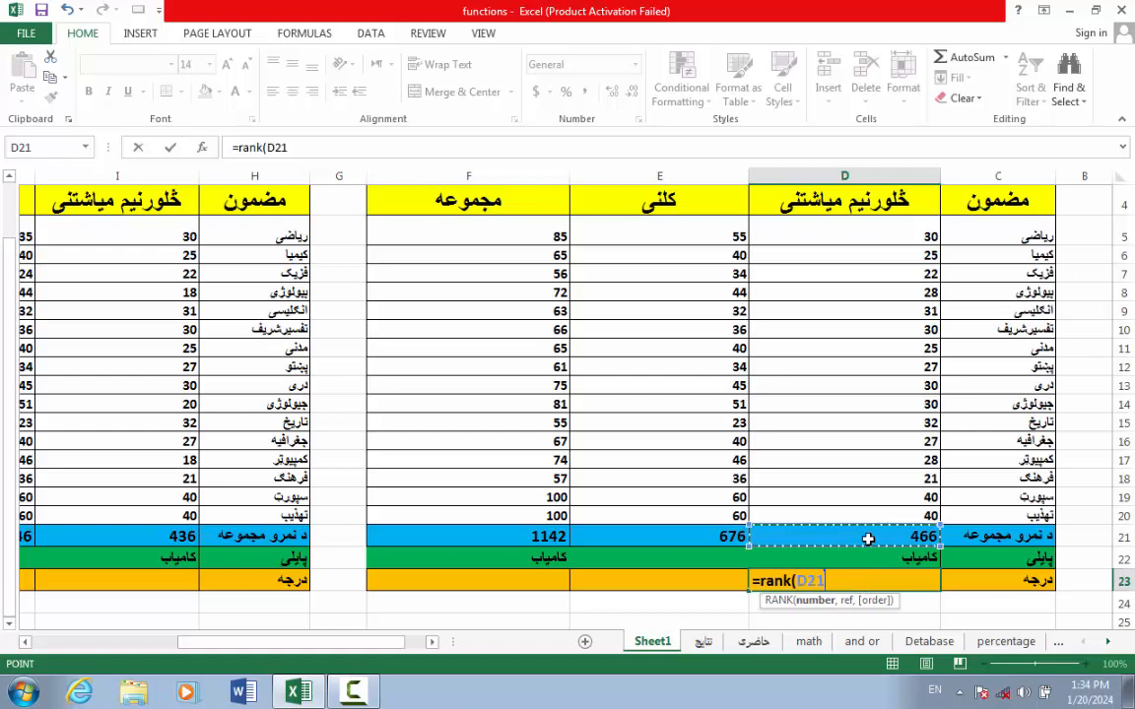
text(,()
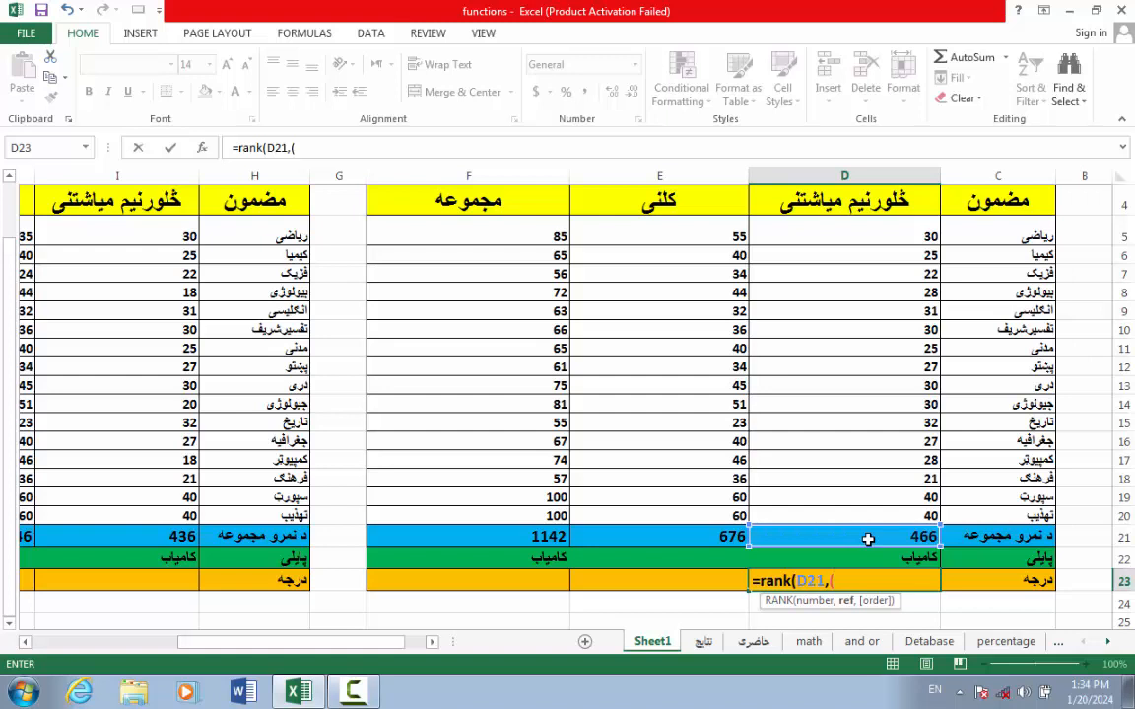
click(864, 537)
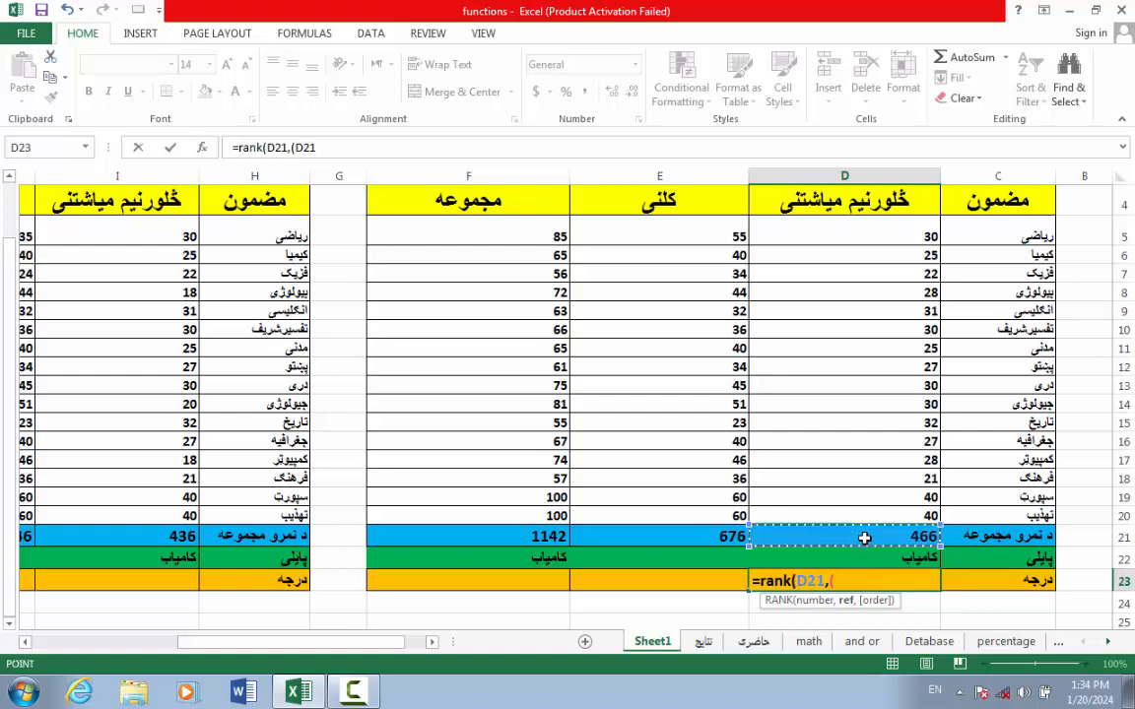
key(F4)
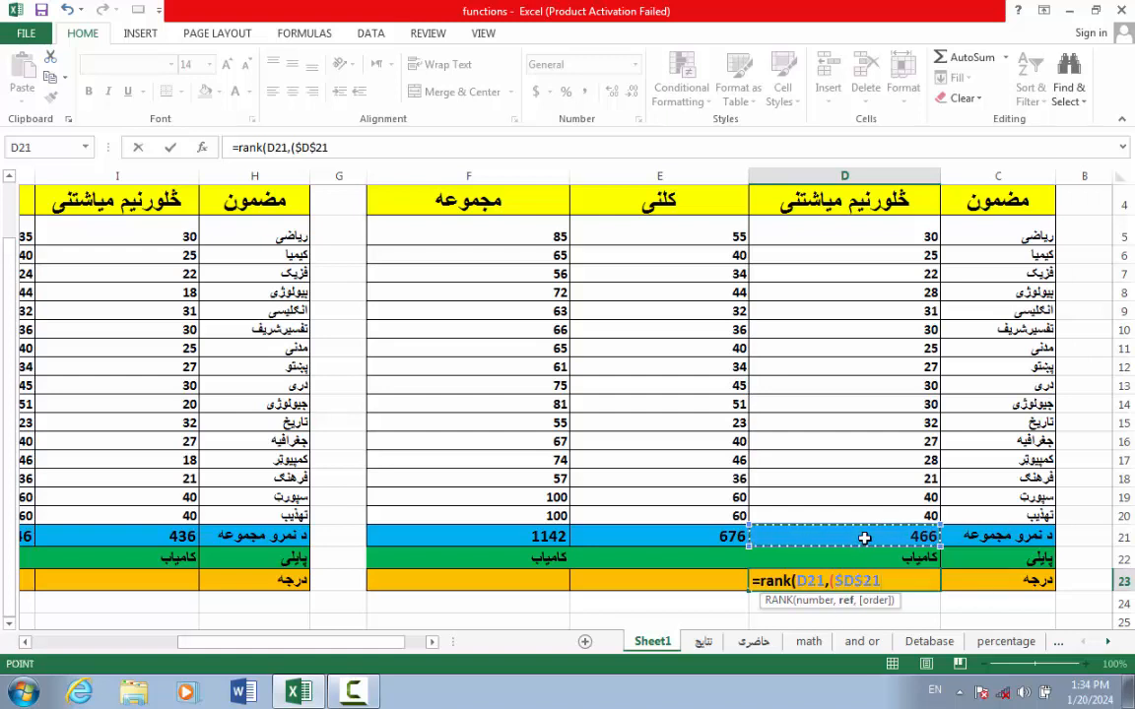
Step: Add the second table's midterm total to the RANK reference list as absolute $I$21
text(,)
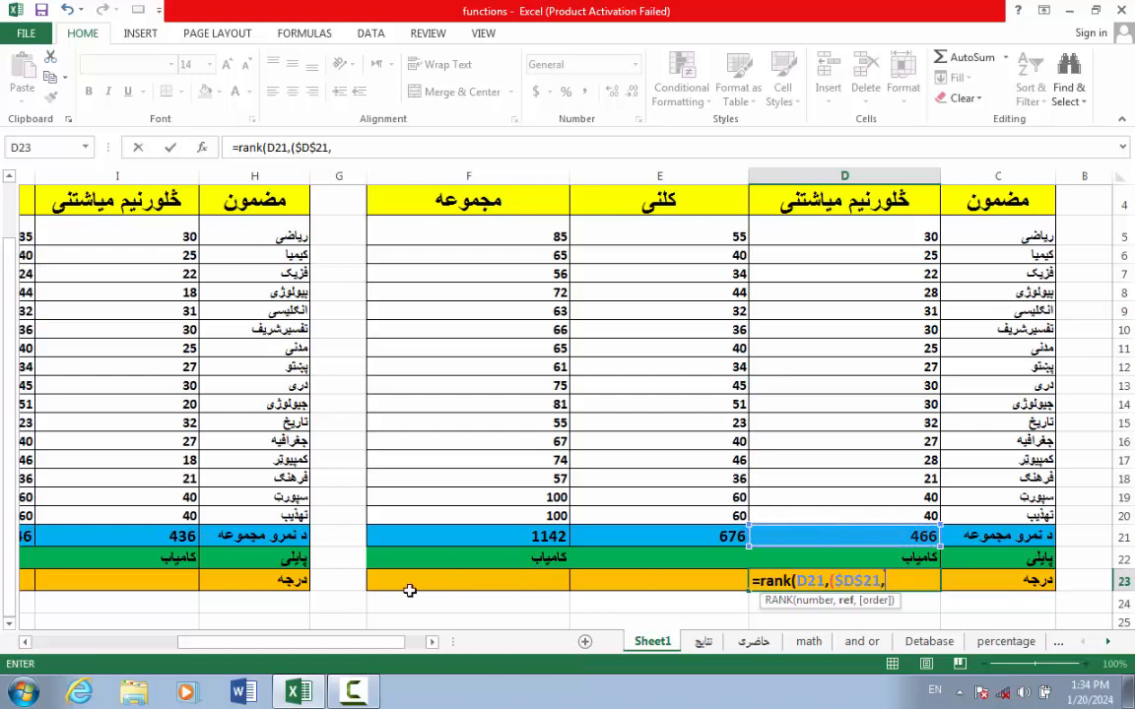
click(26, 642)
click(25, 642)
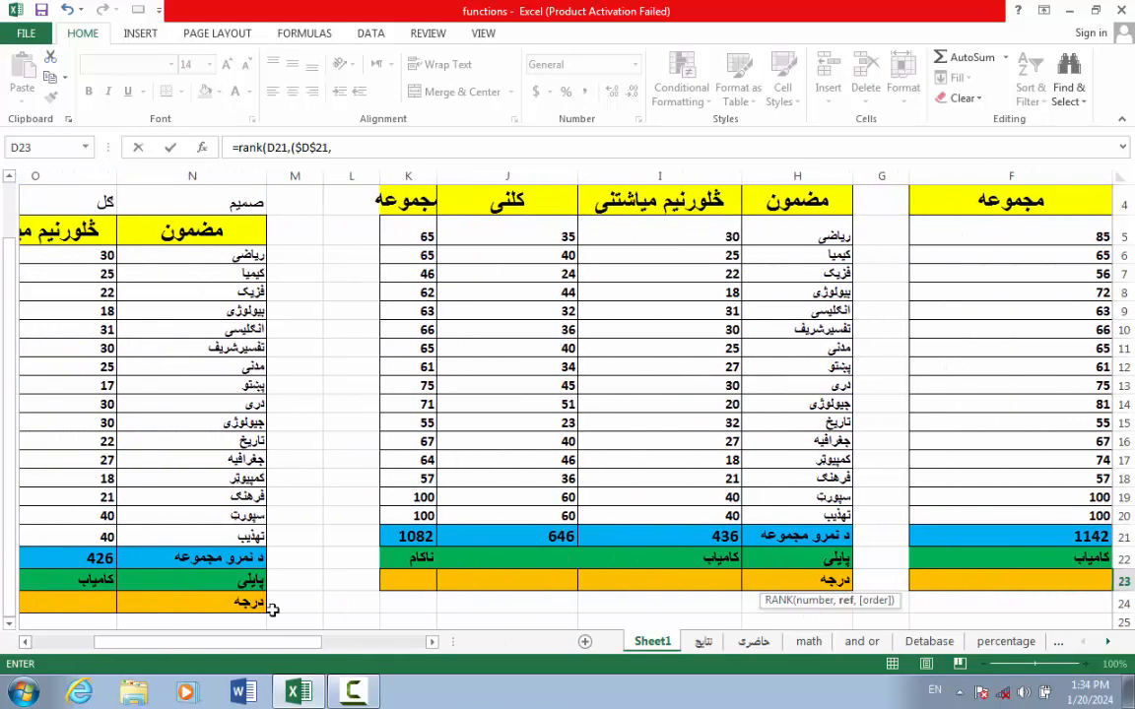
click(682, 539)
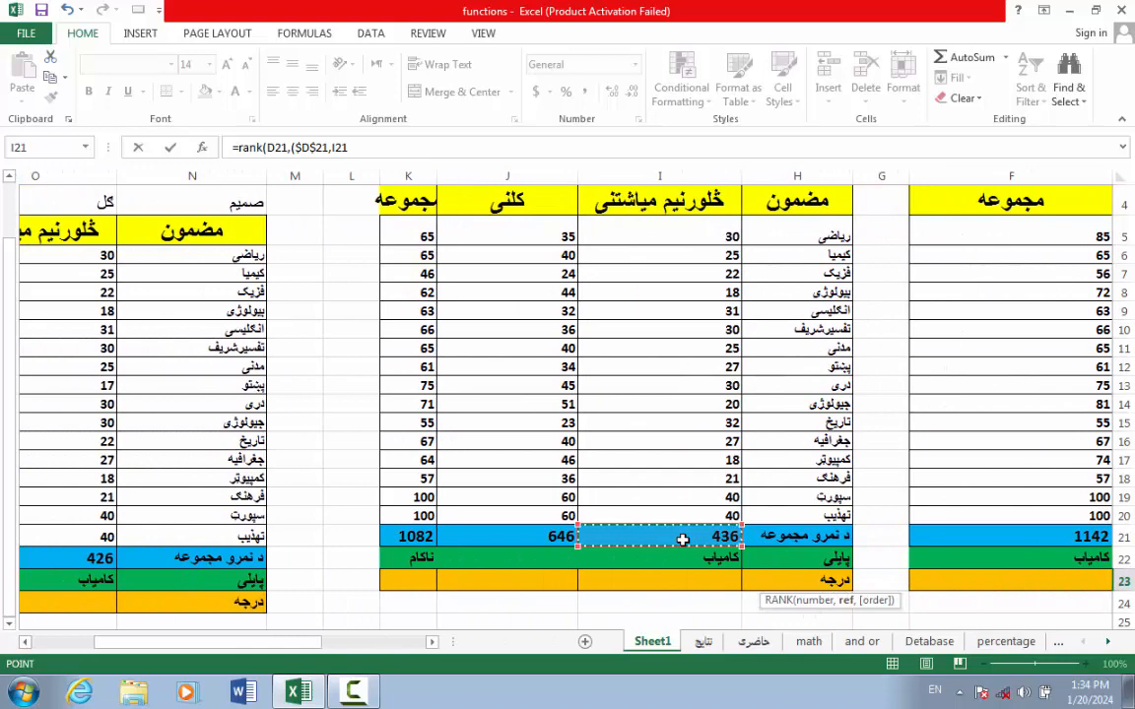
key(F4)
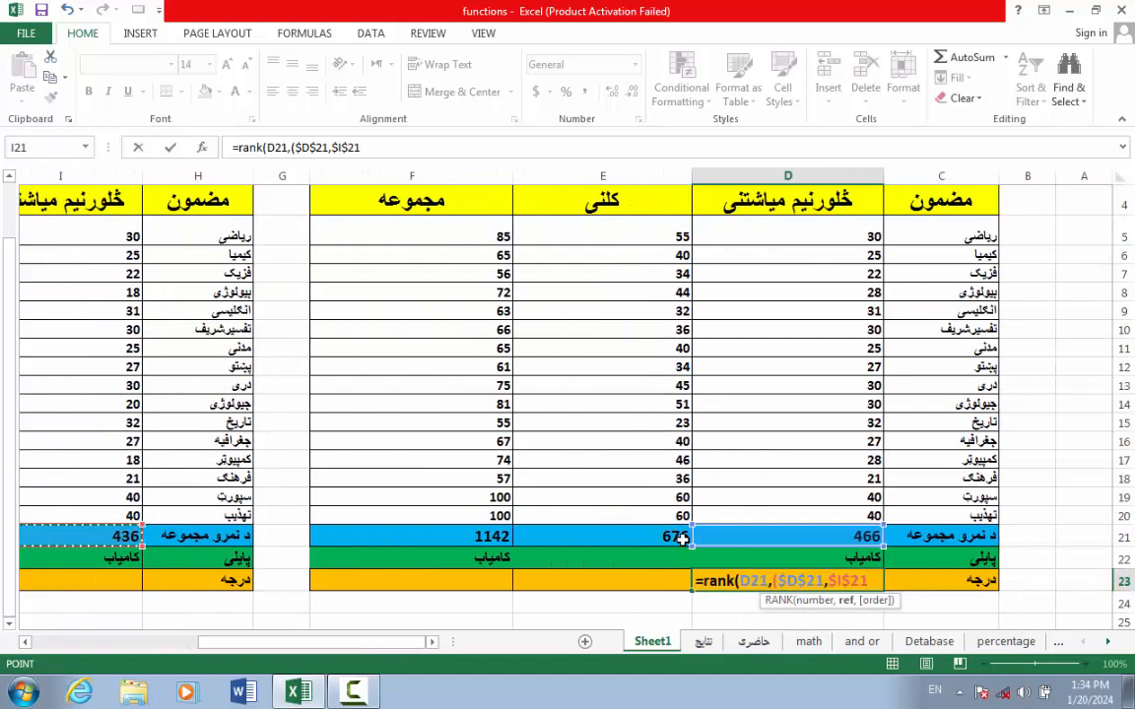
Step: Add the third table's midterm total as absolute $O$22 and close the RANK formula's reference list
text(,)
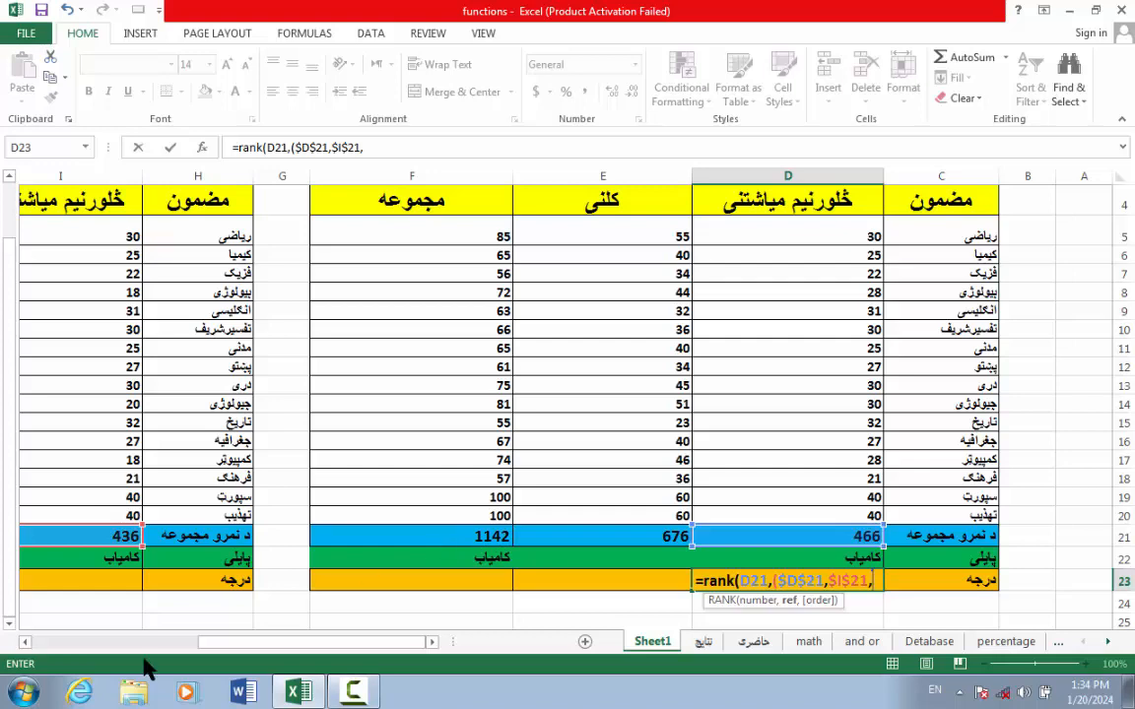
click(26, 643)
click(27, 642)
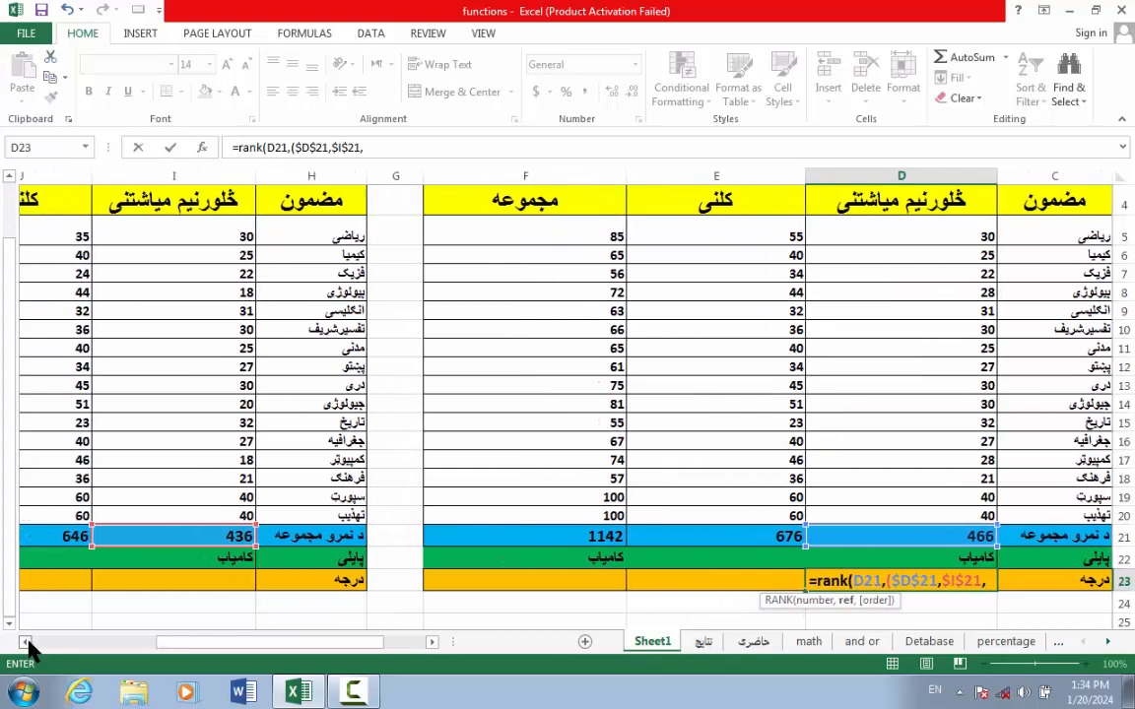
click(26, 642)
click(26, 642)
click(27, 642)
click(26, 642)
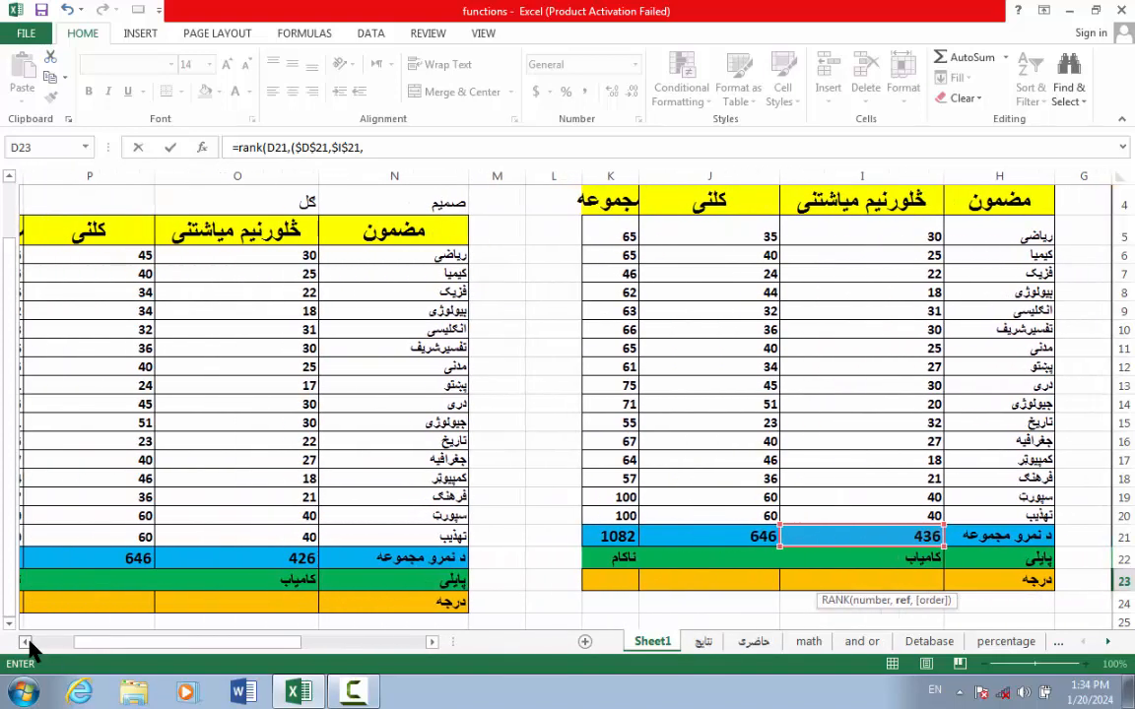
click(302, 557)
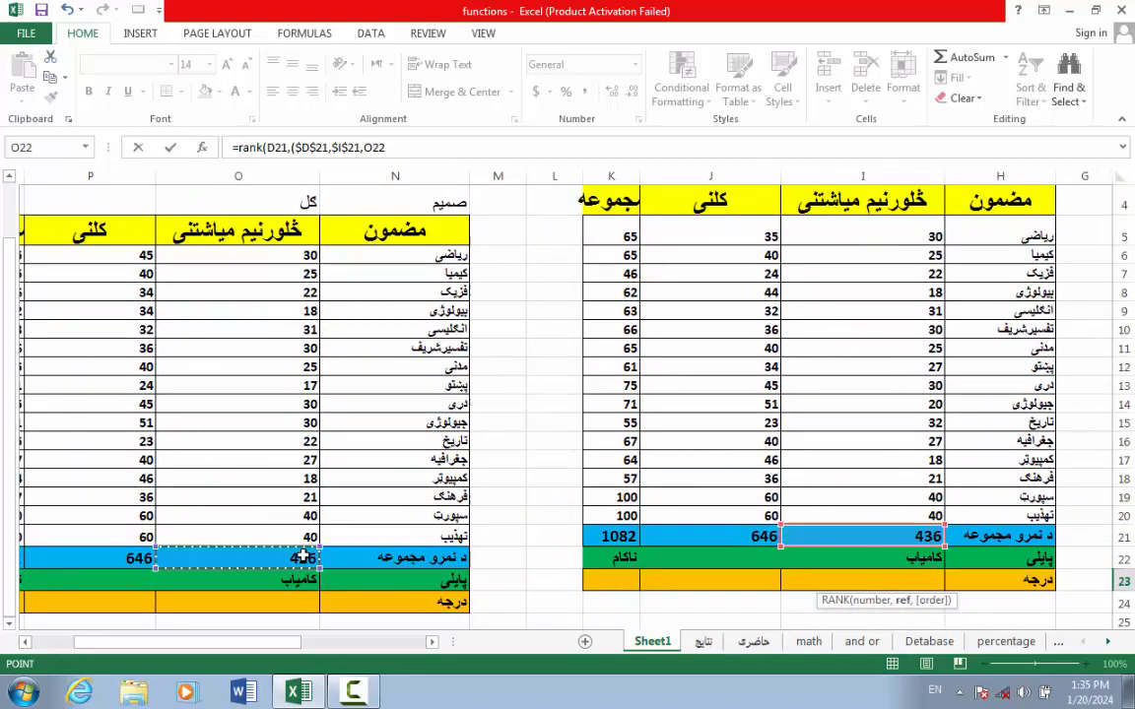
key(F4)
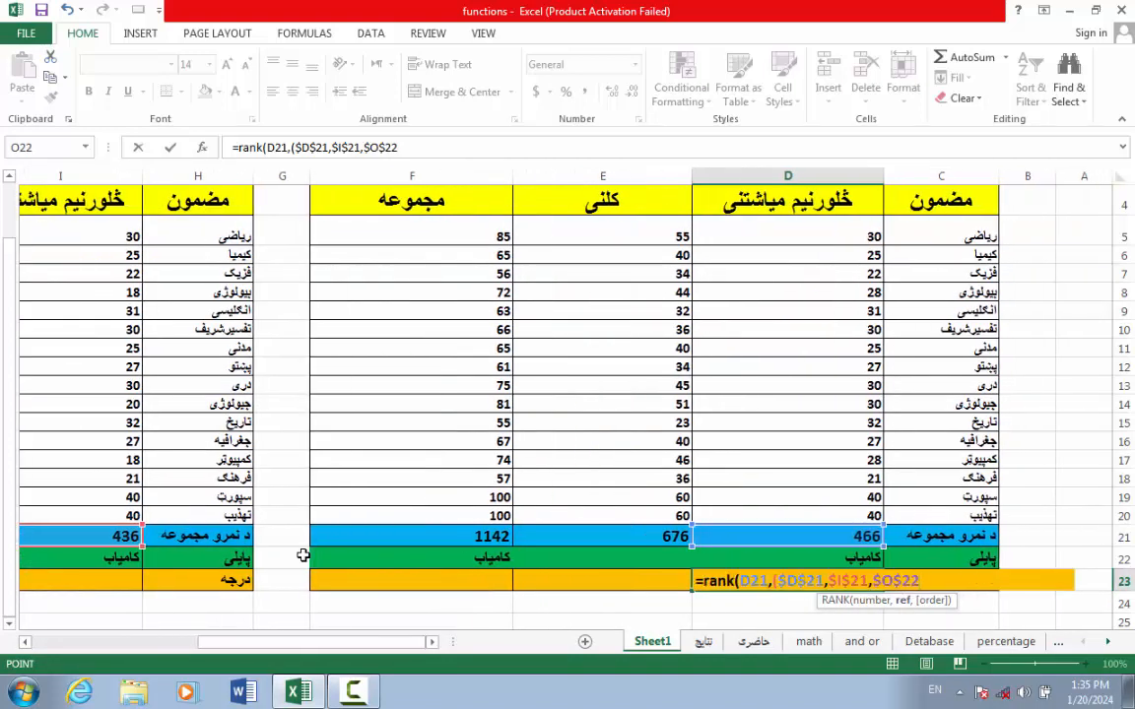
text())
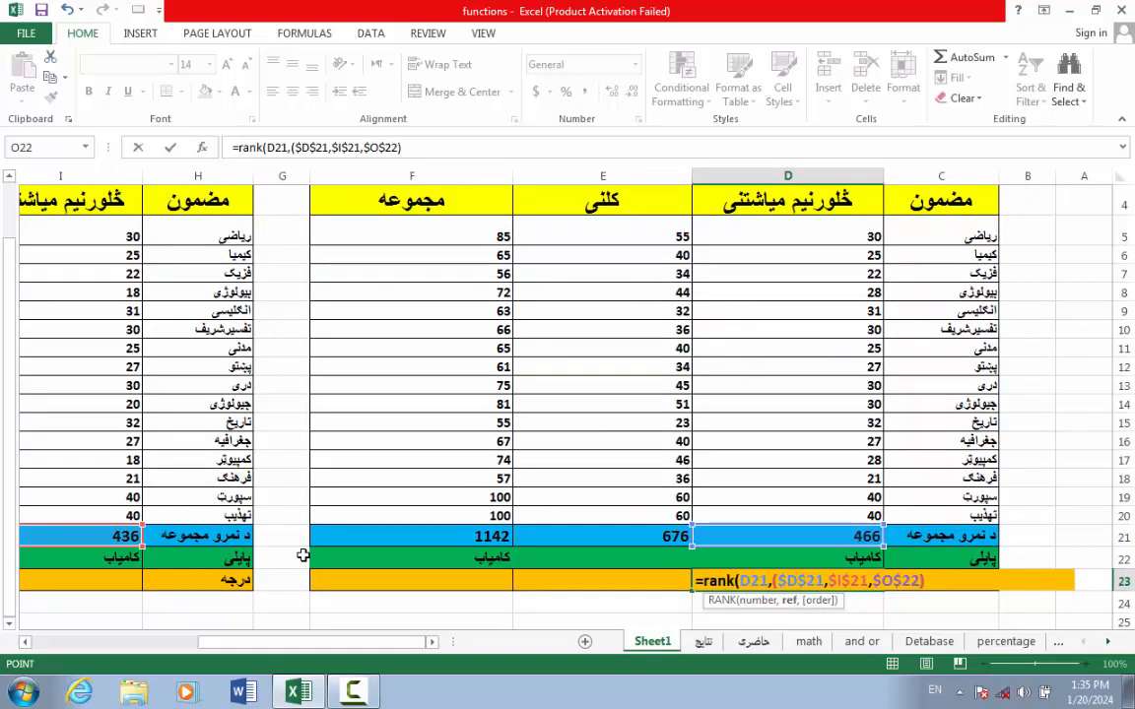
Step: Finish the RANK formula in D23 with descending order 0
text(,)
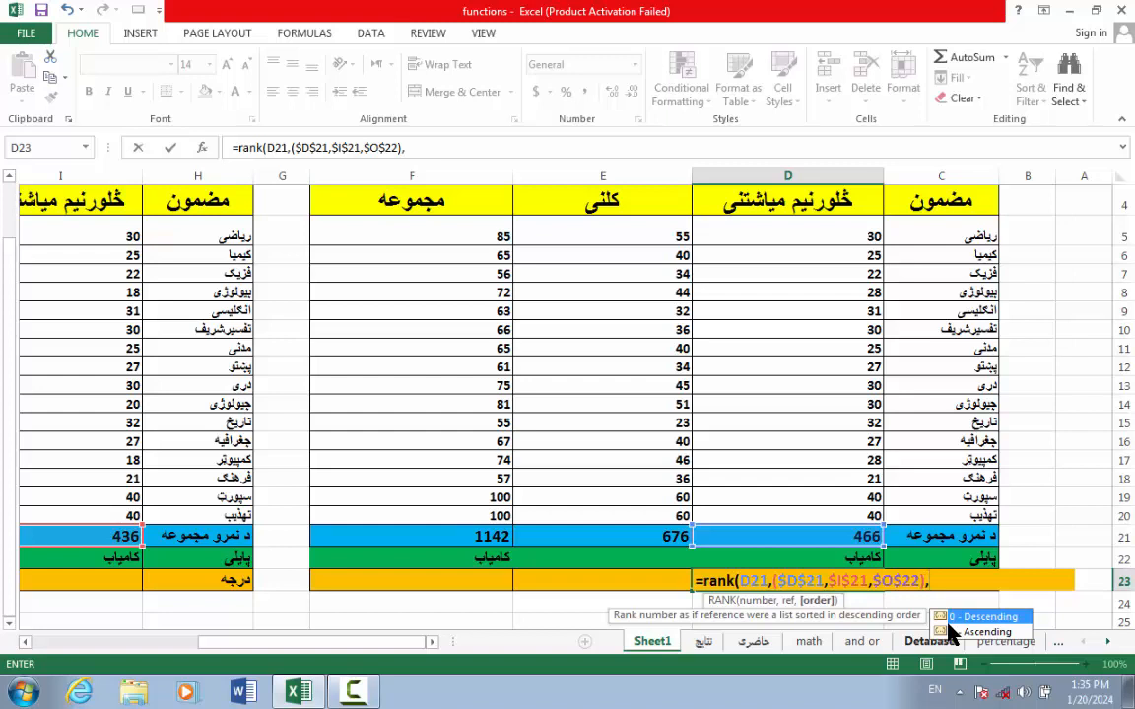
text(0)
text())
key(Return)
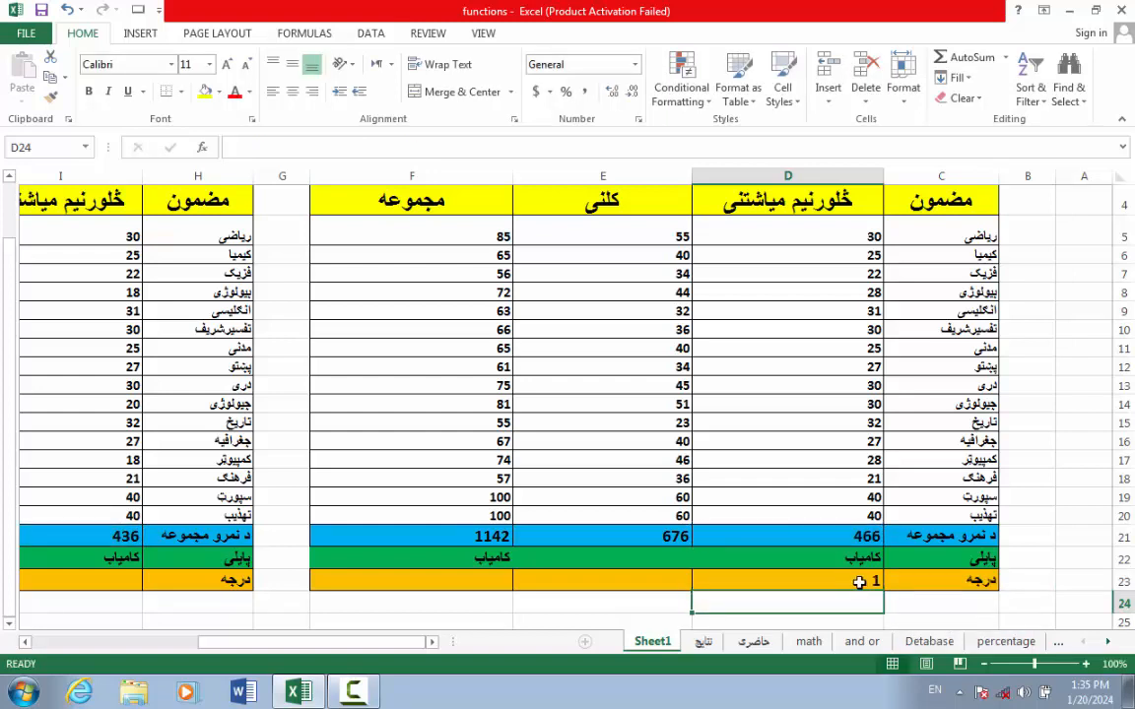
Step: Copy the midterm rank formula from D23 into the second table's I23 and the third table's O24
click(859, 583)
key(ctrl+c)
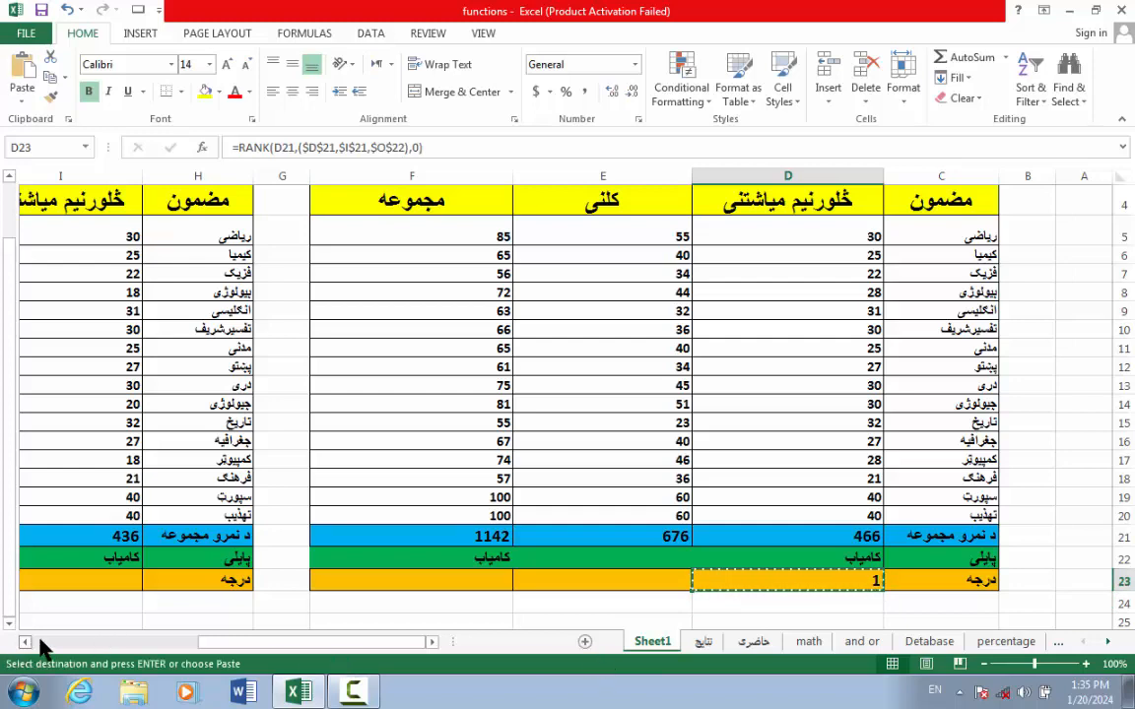
click(115, 576)
key(ctrl+v)
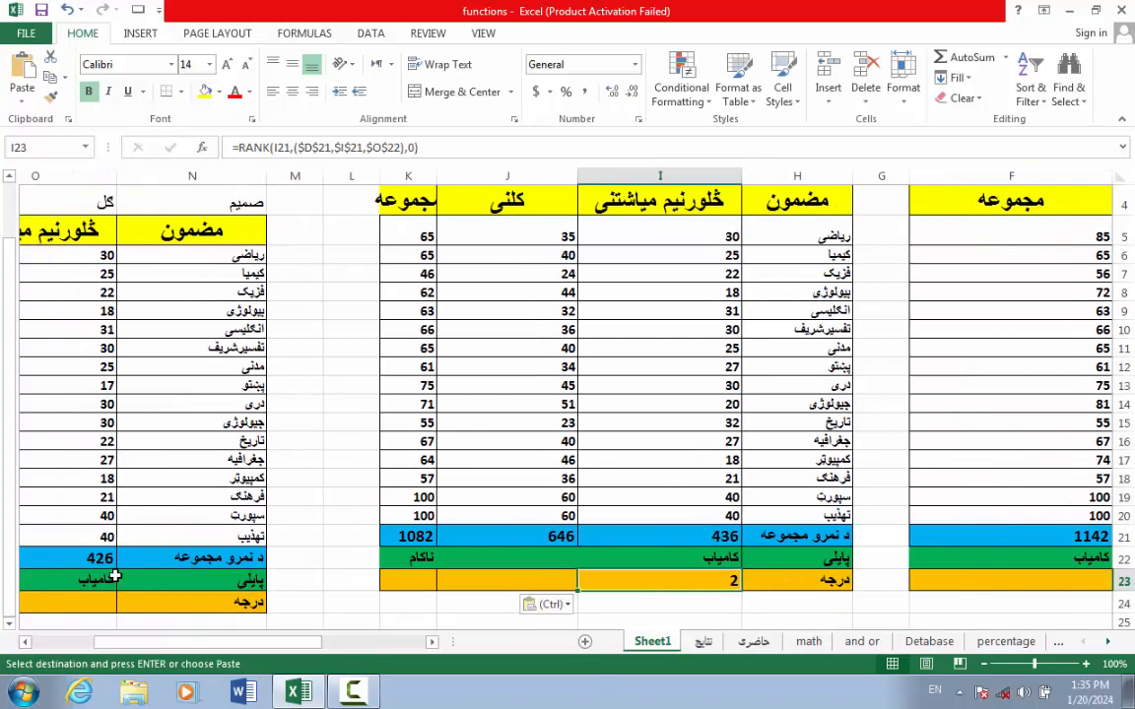
click(102, 604)
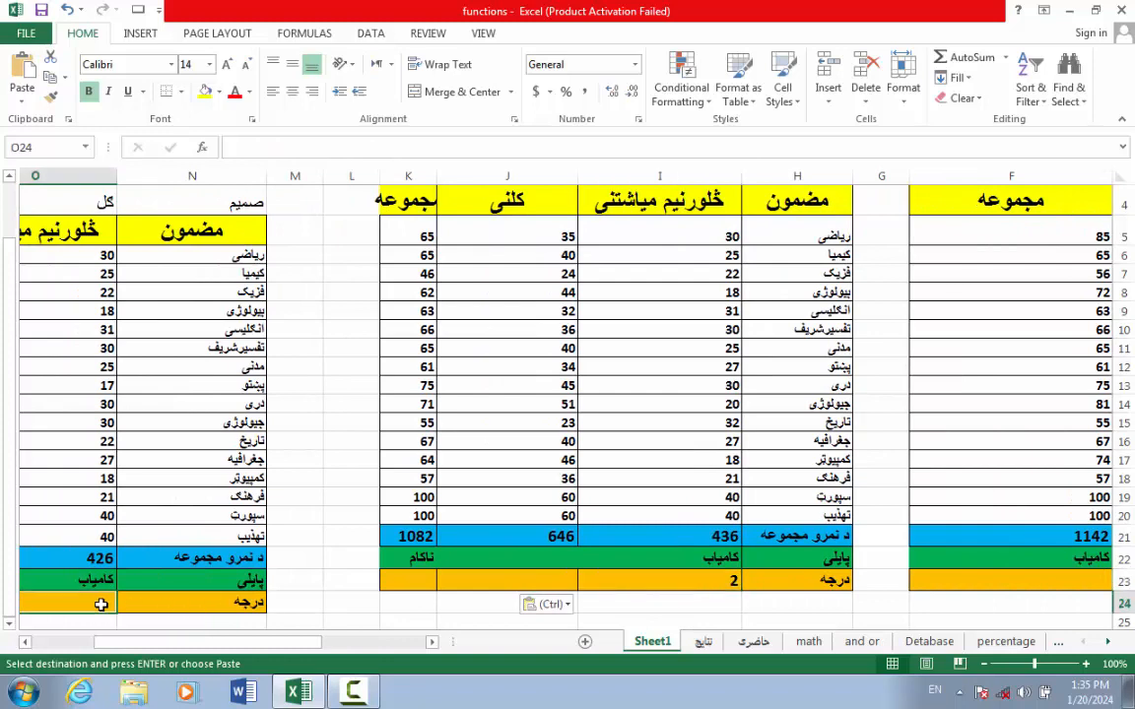
key(ctrl+v)
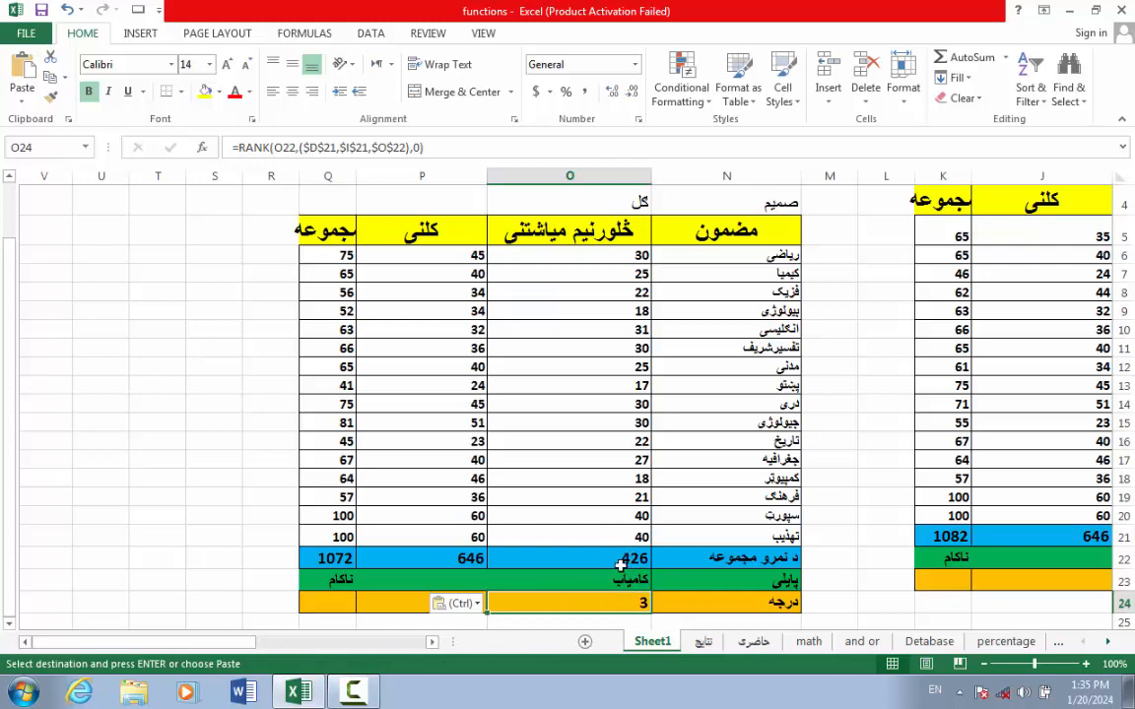
click(431, 642)
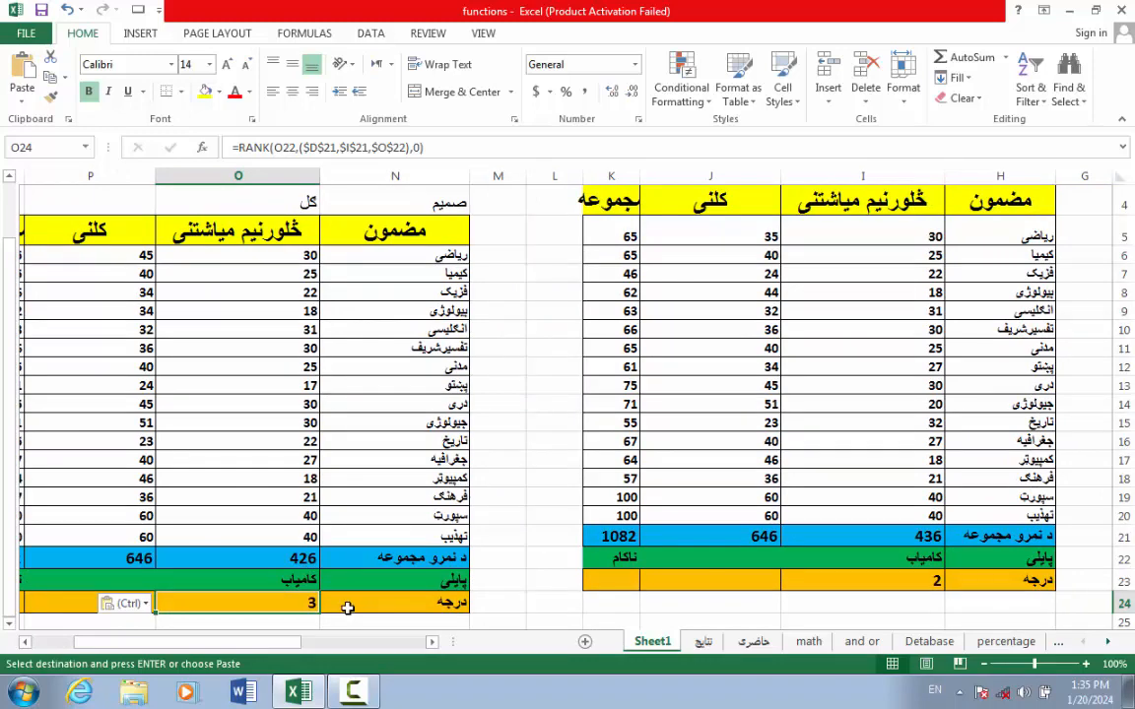
click(431, 641)
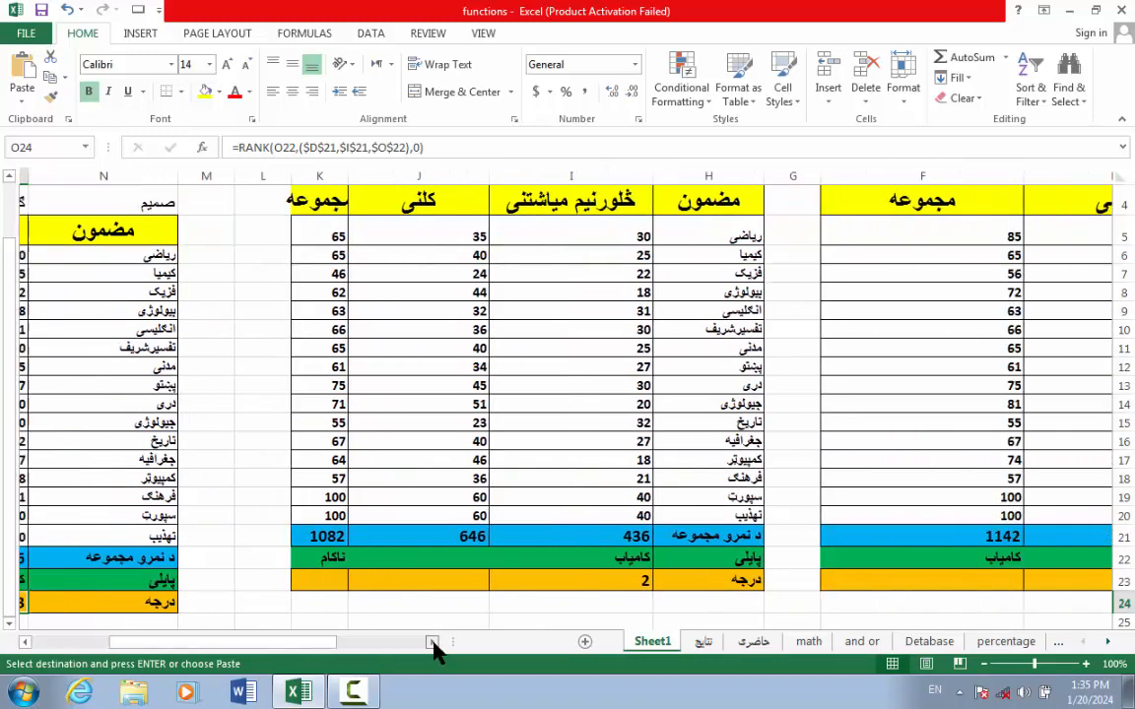
click(432, 641)
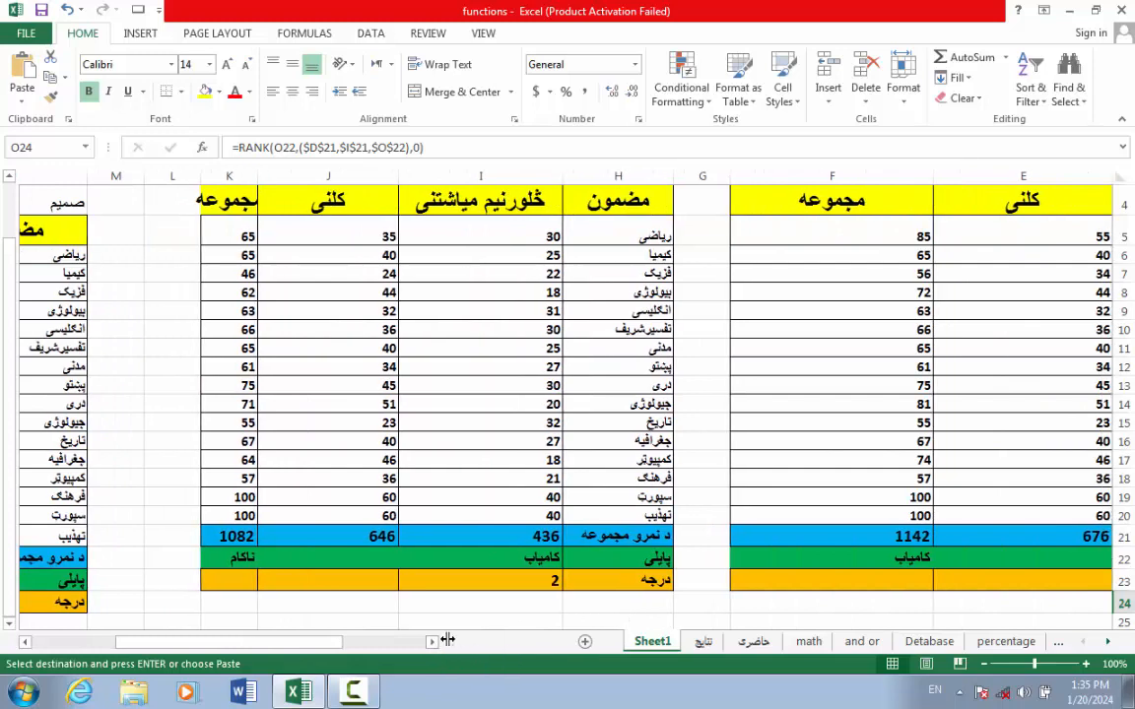
click(431, 641)
click(431, 641)
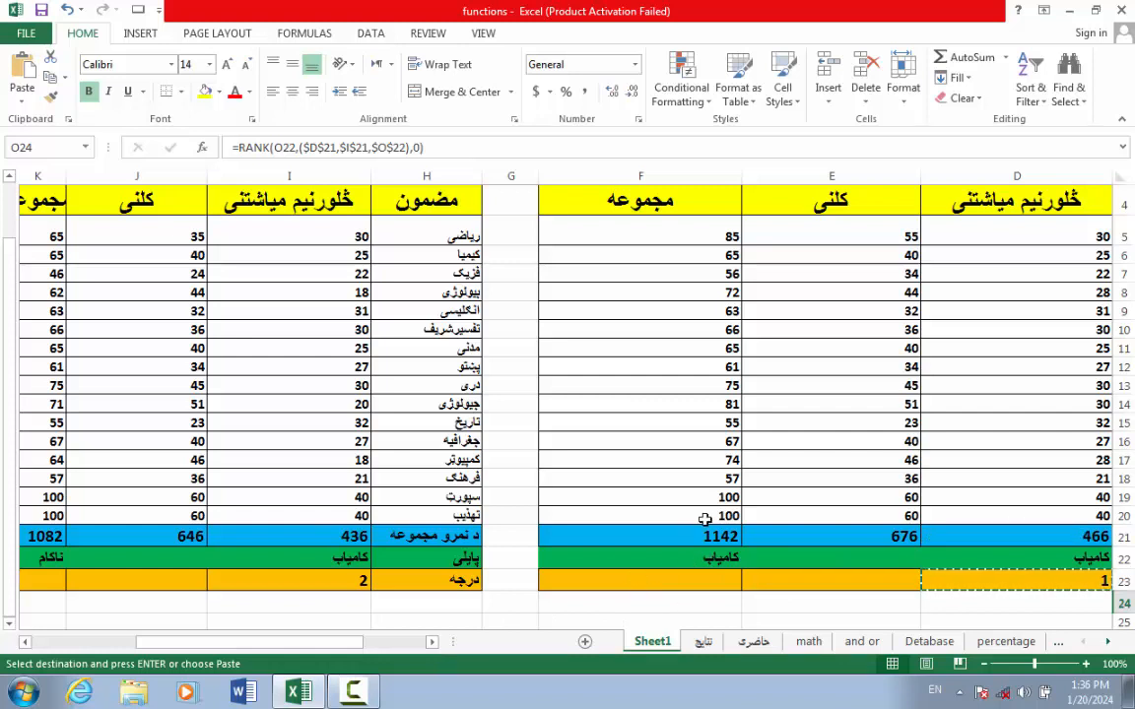
click(1033, 328)
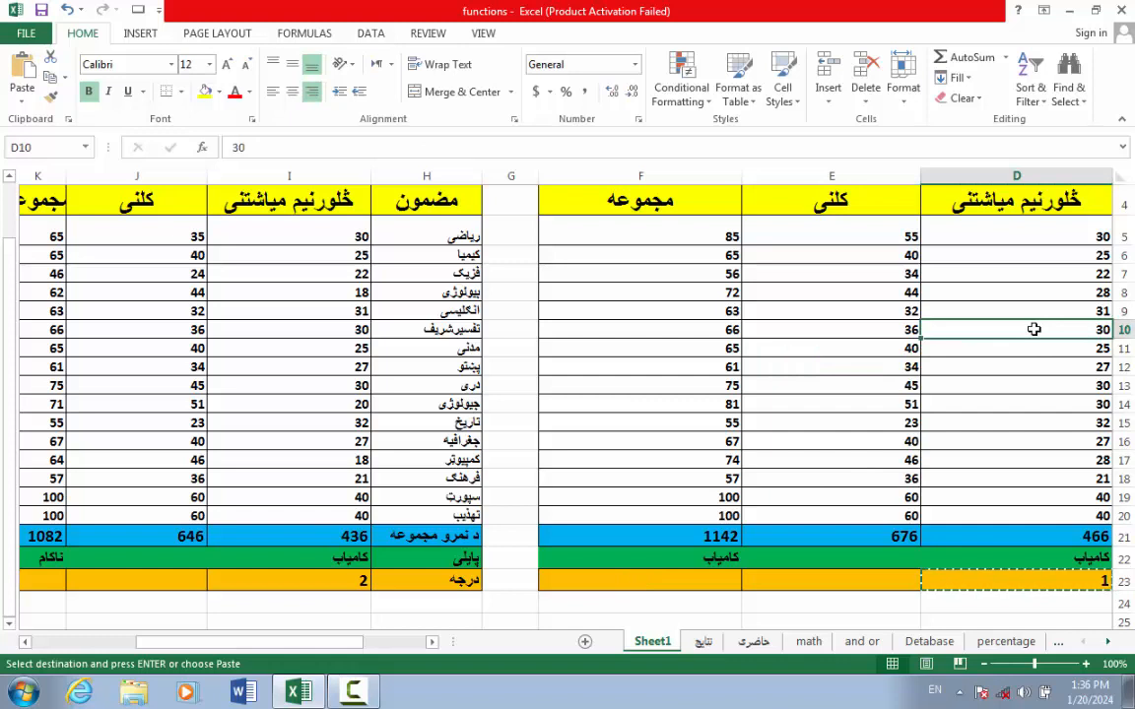
Step: Change the first table's midterm marks to 18 in D5, 17 in D6 and 16 in D9
double_click(1096, 236)
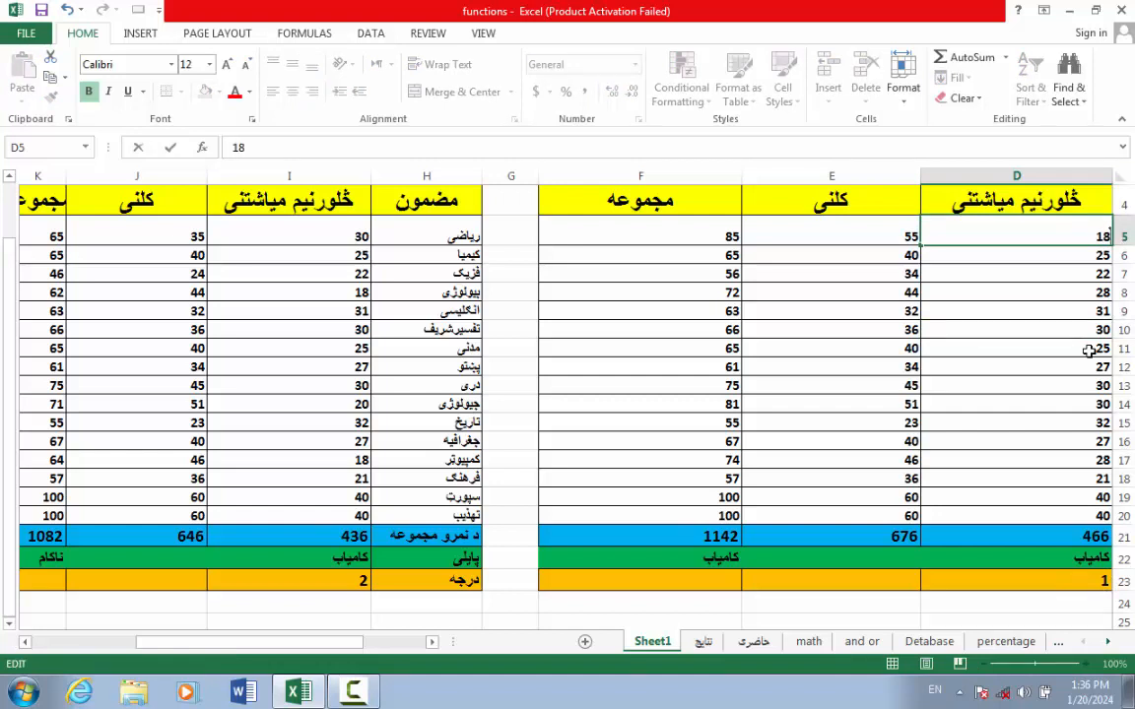
double_click(1105, 255)
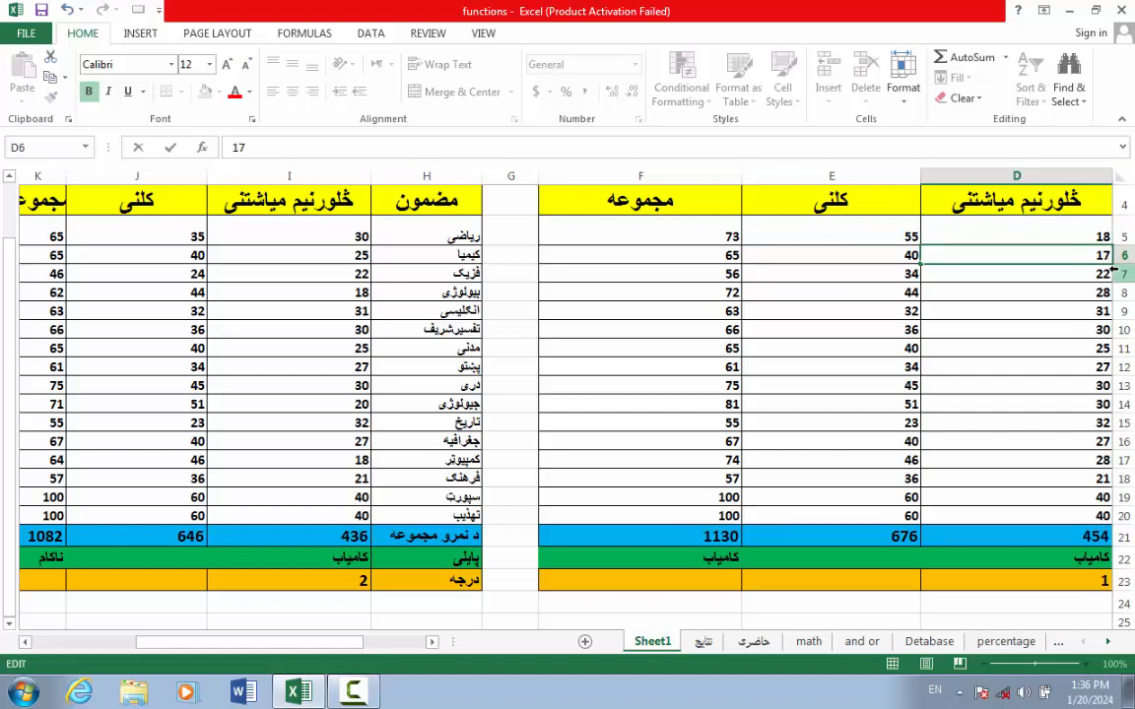
double_click(1103, 311)
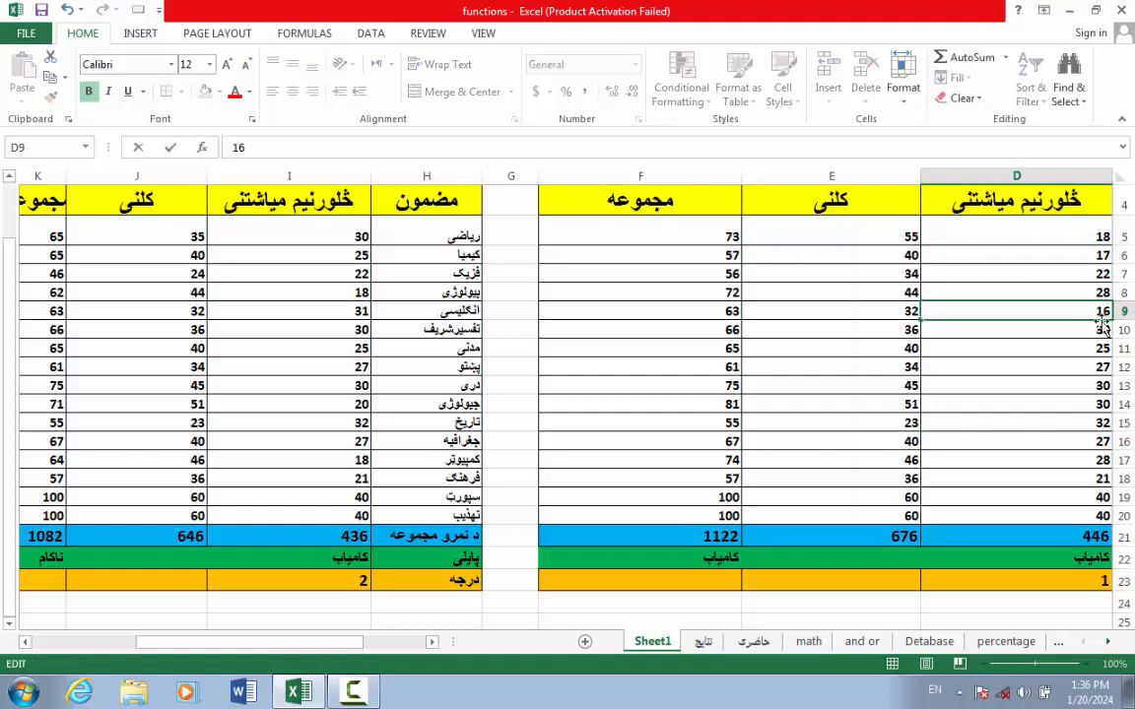
click(1096, 349)
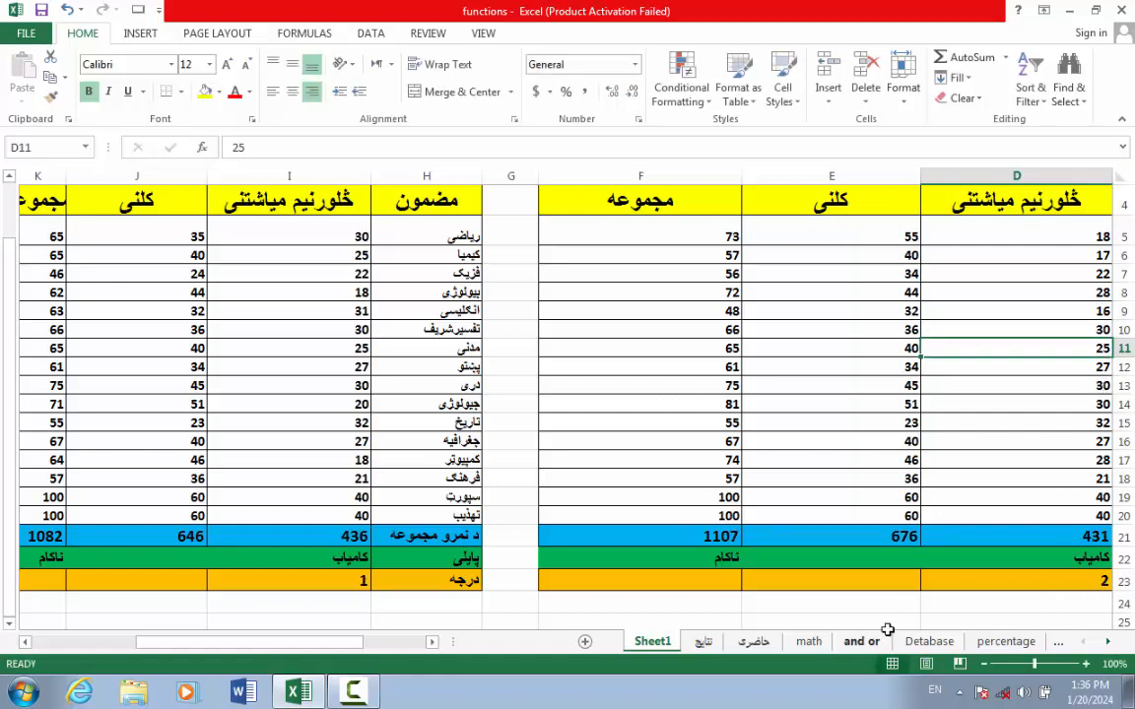
drag(342, 643, 274, 630)
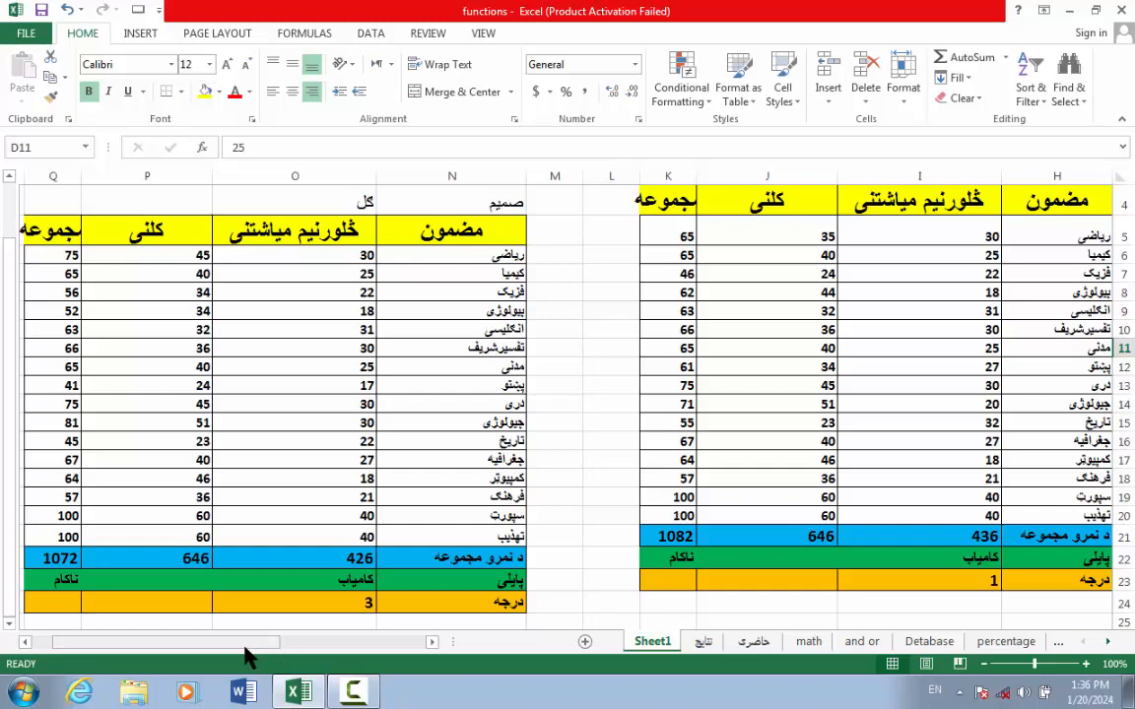
Step: Start a RANK formula in F23 with the first table's overall total F21 as the number to rank
drag(247, 650, 549, 645)
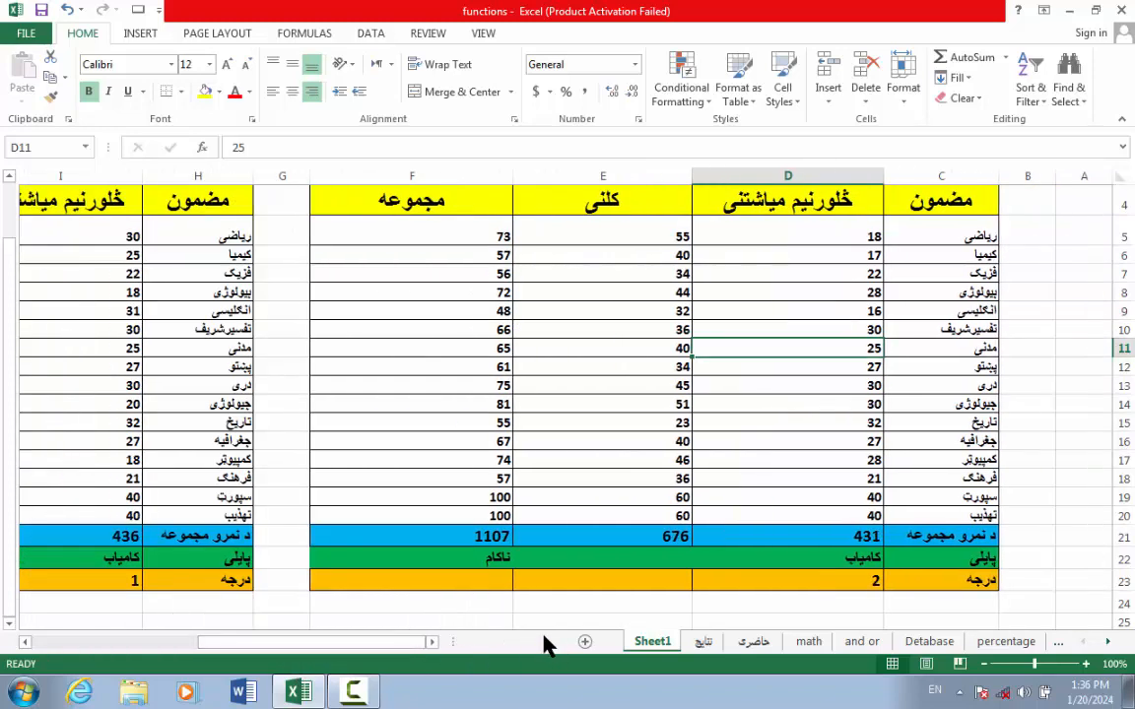
double_click(486, 584)
text(=)
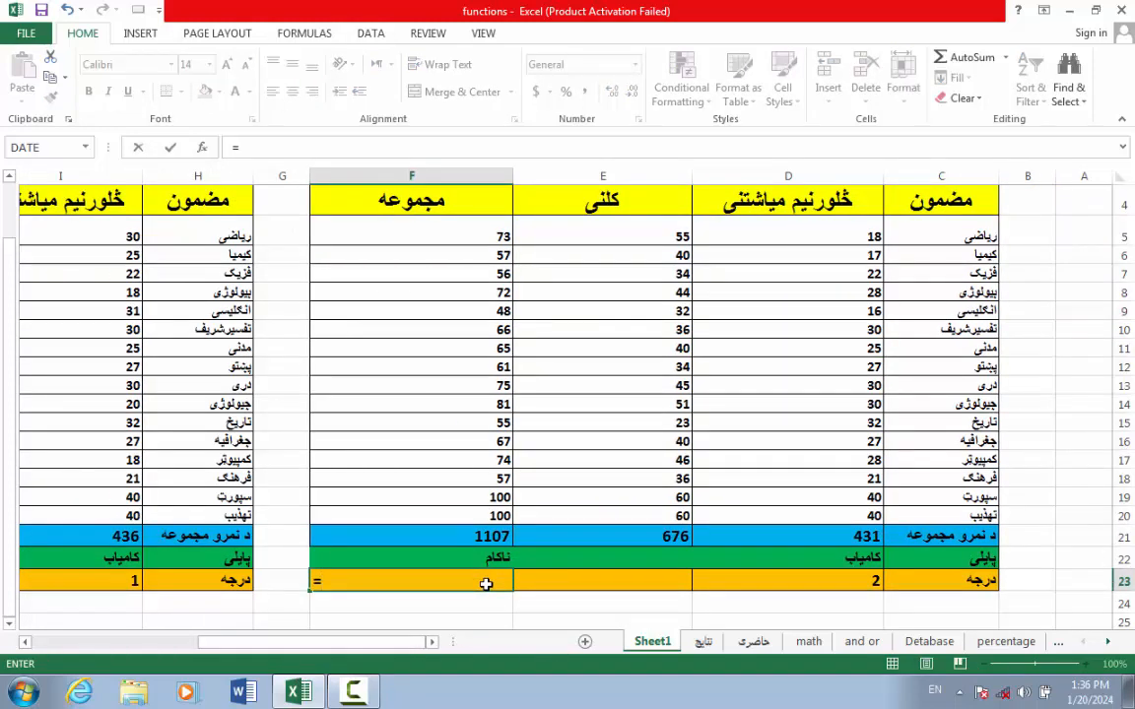
text(ra)
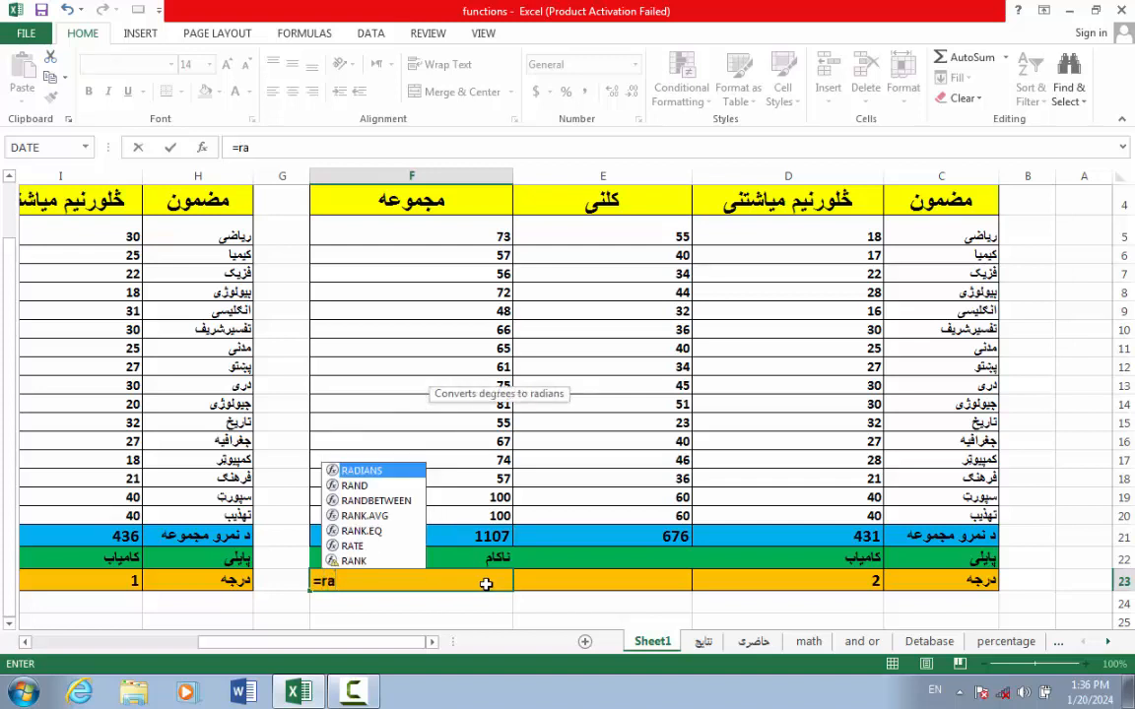
text(nk()
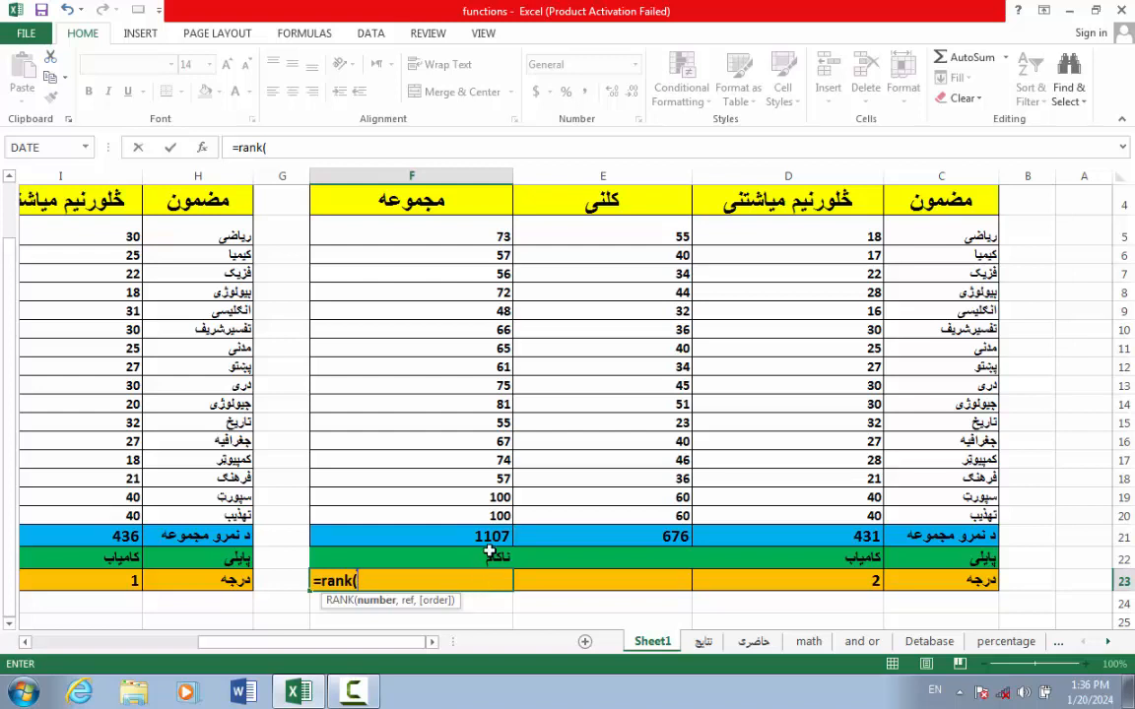
click(491, 536)
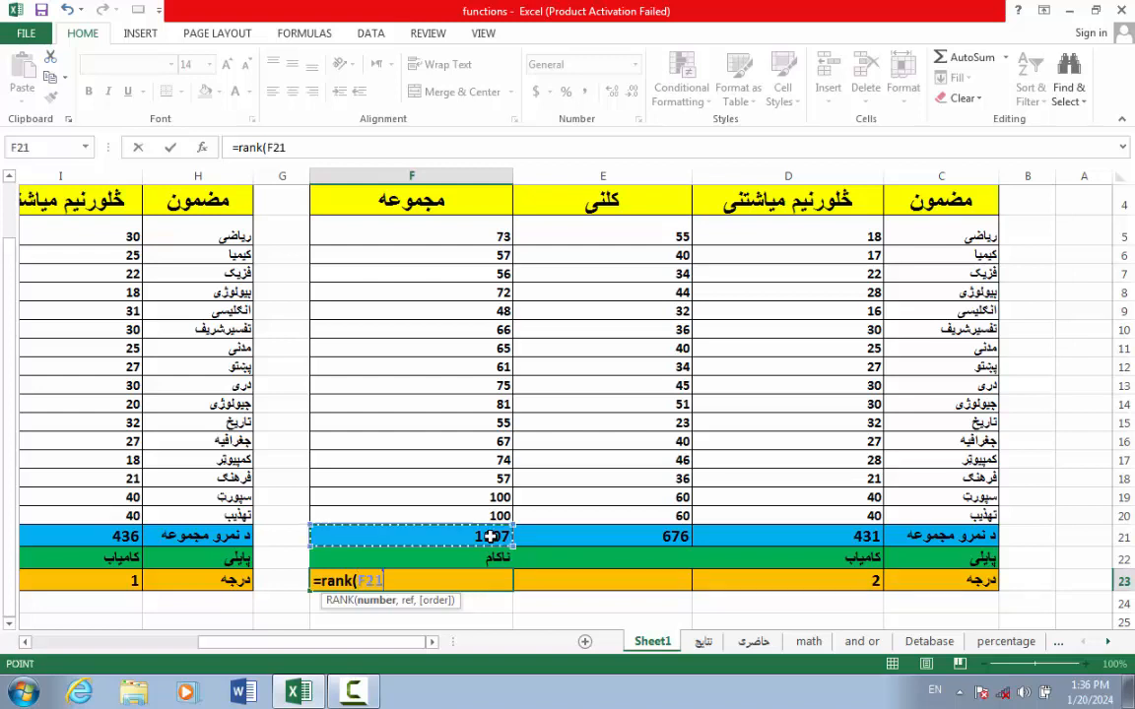
Step: Open the RANK formula's reference list with the first two tables' overall totals as absolute $F$21 and $K$21
text(,()
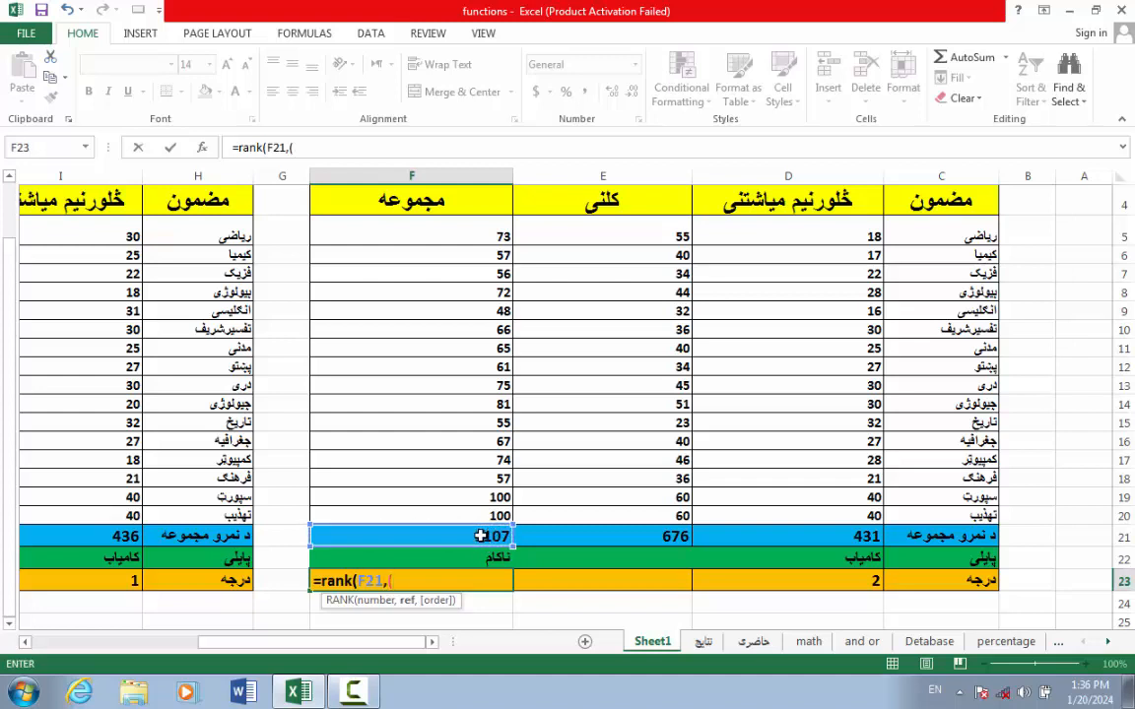
click(479, 535)
key(F4)
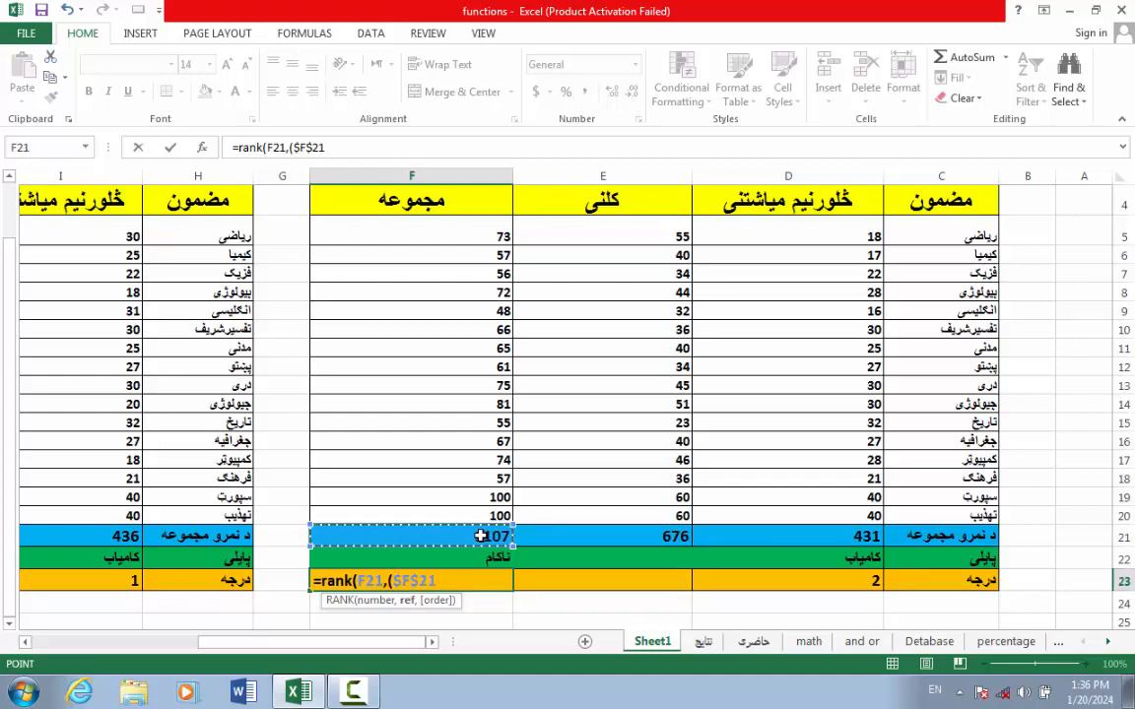
text(,)
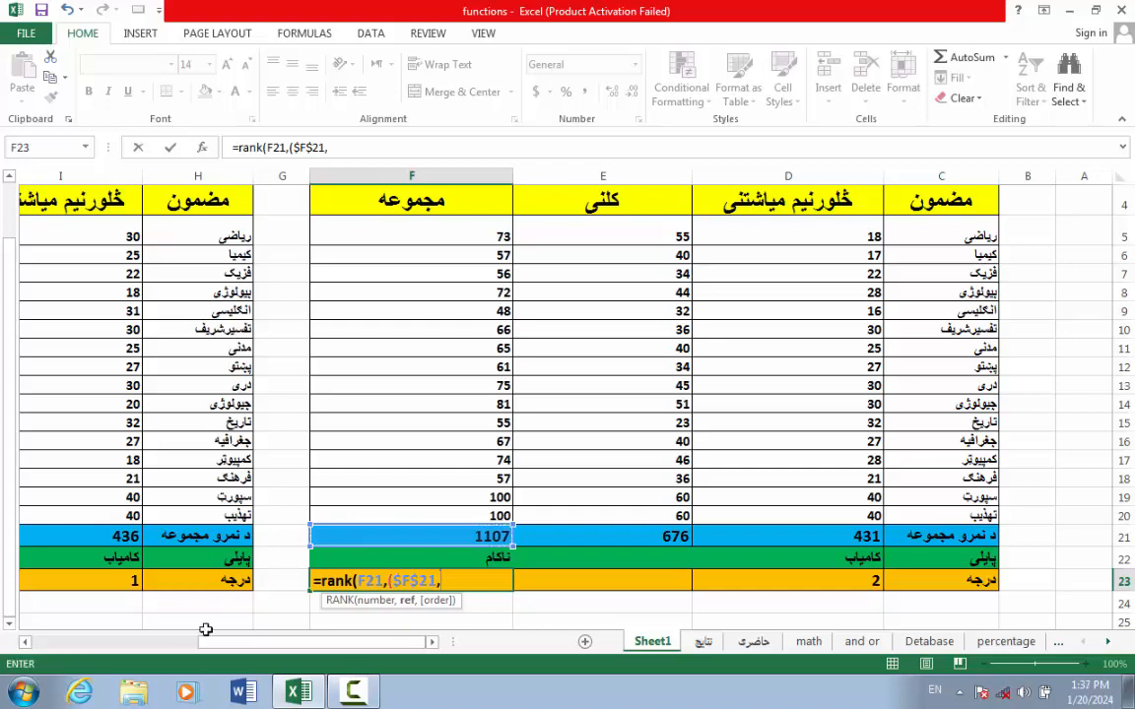
click(26, 642)
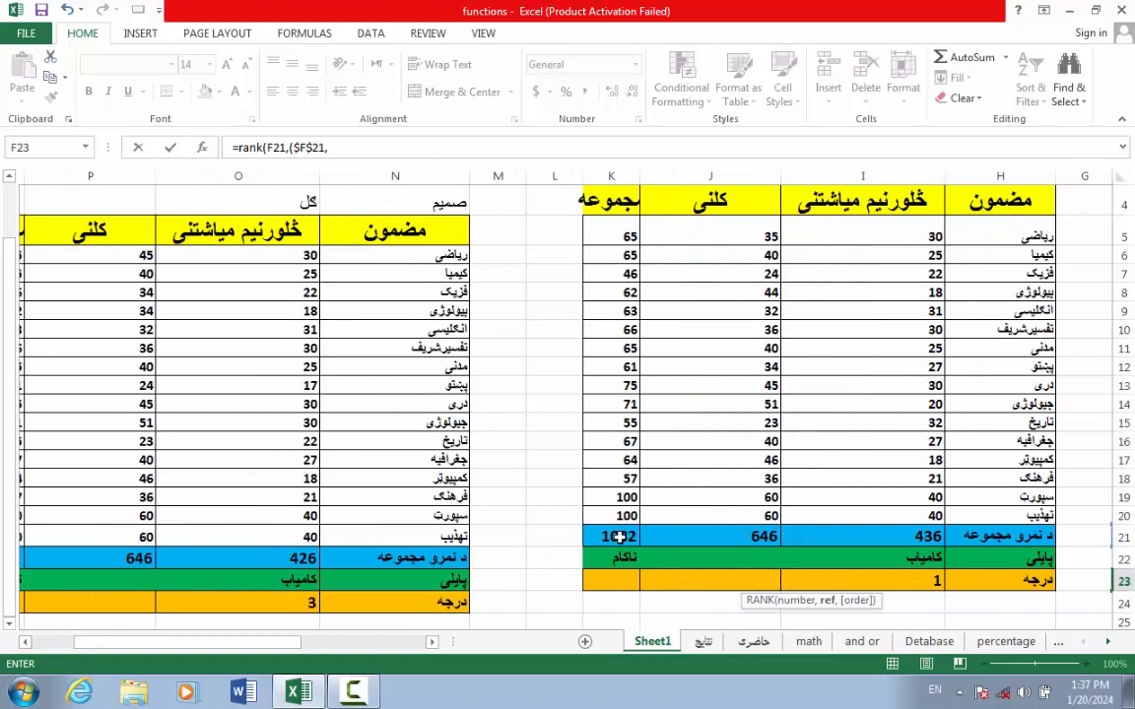
click(617, 536)
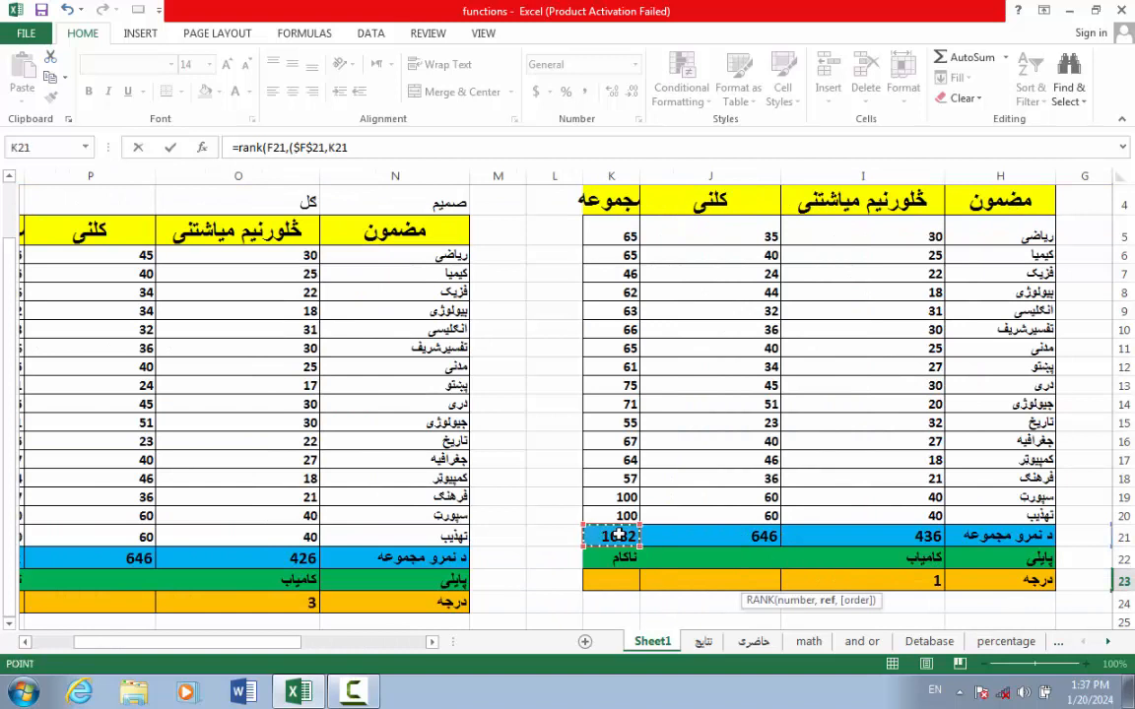
key(F4)
text(,)
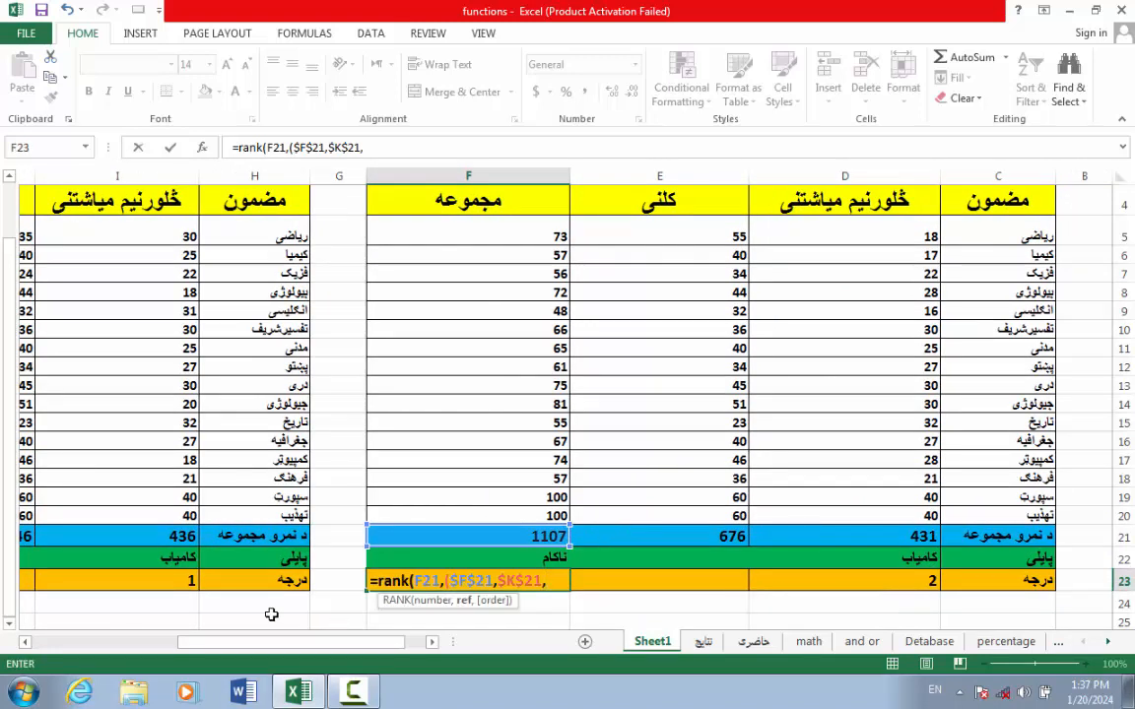
Step: Add the third table's overall total as absolute $Q$22 and finish the RANK formula with descending order 0
drag(201, 647, 56, 648)
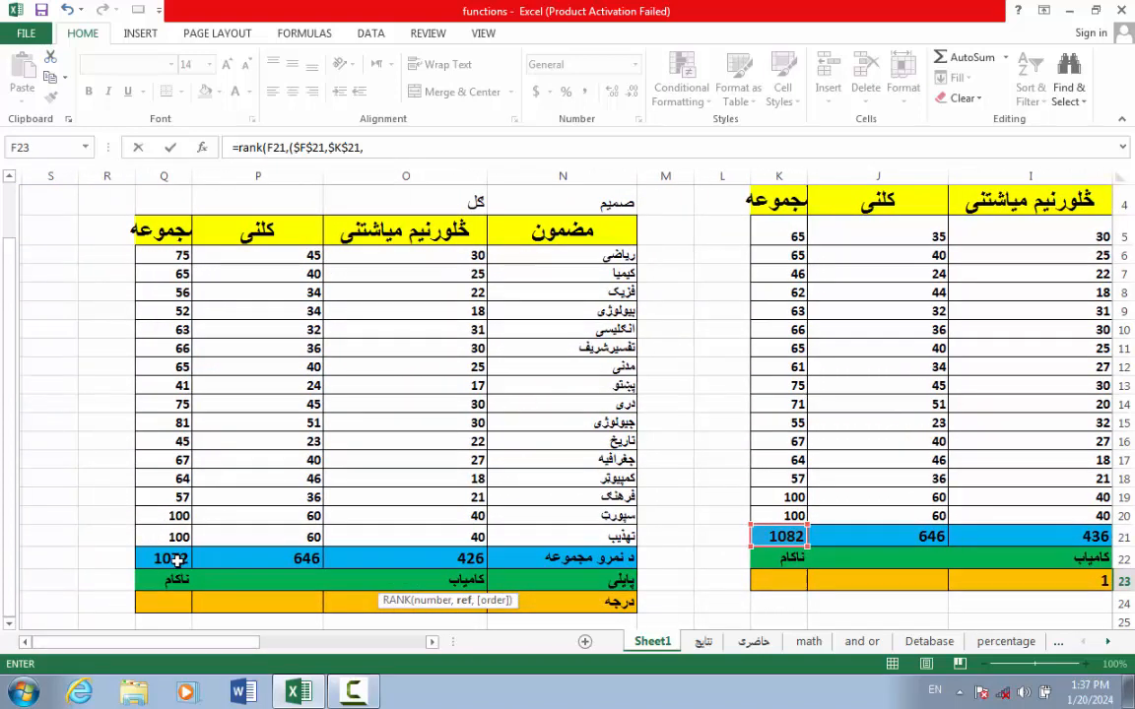
click(176, 559)
key(F4)
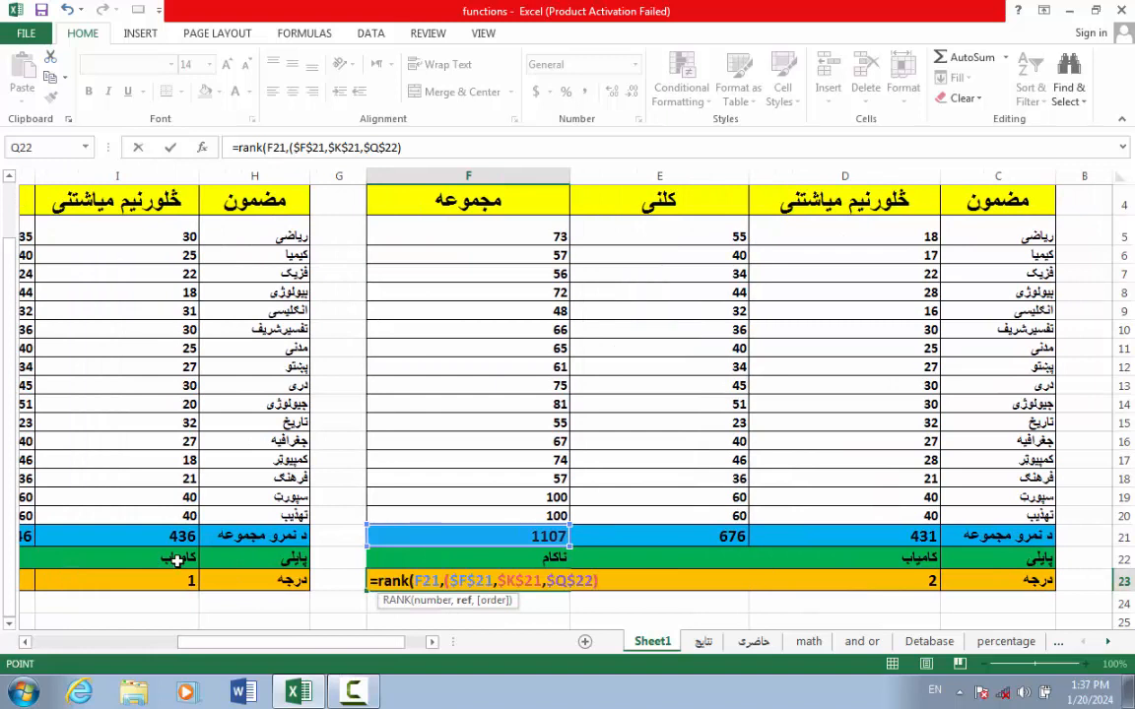
text(),0)
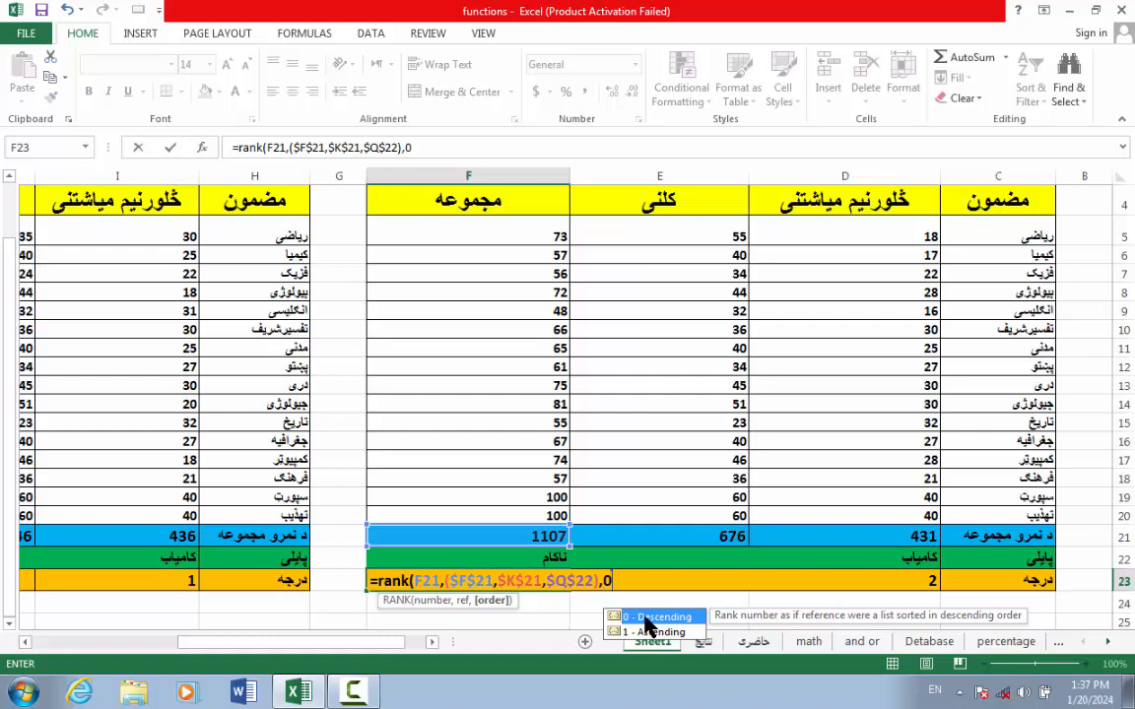
text())
key(Return)
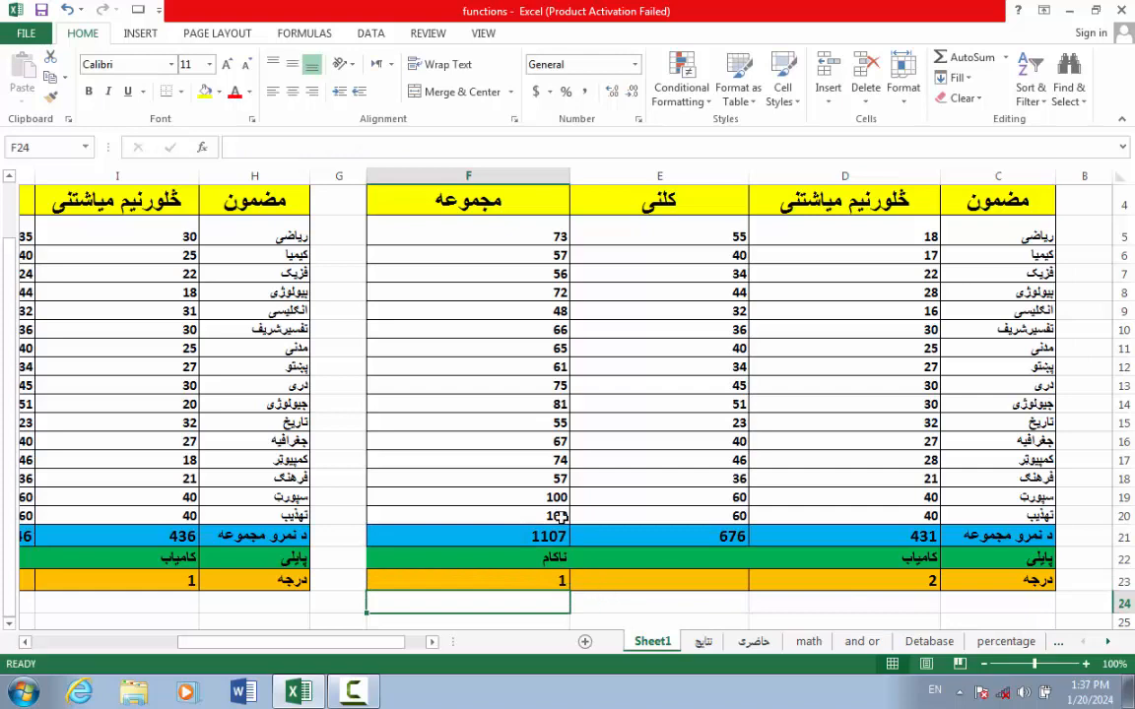
Step: Copy the overall rank formula from F23 into the second table's K23 and the third table's Q24
click(556, 581)
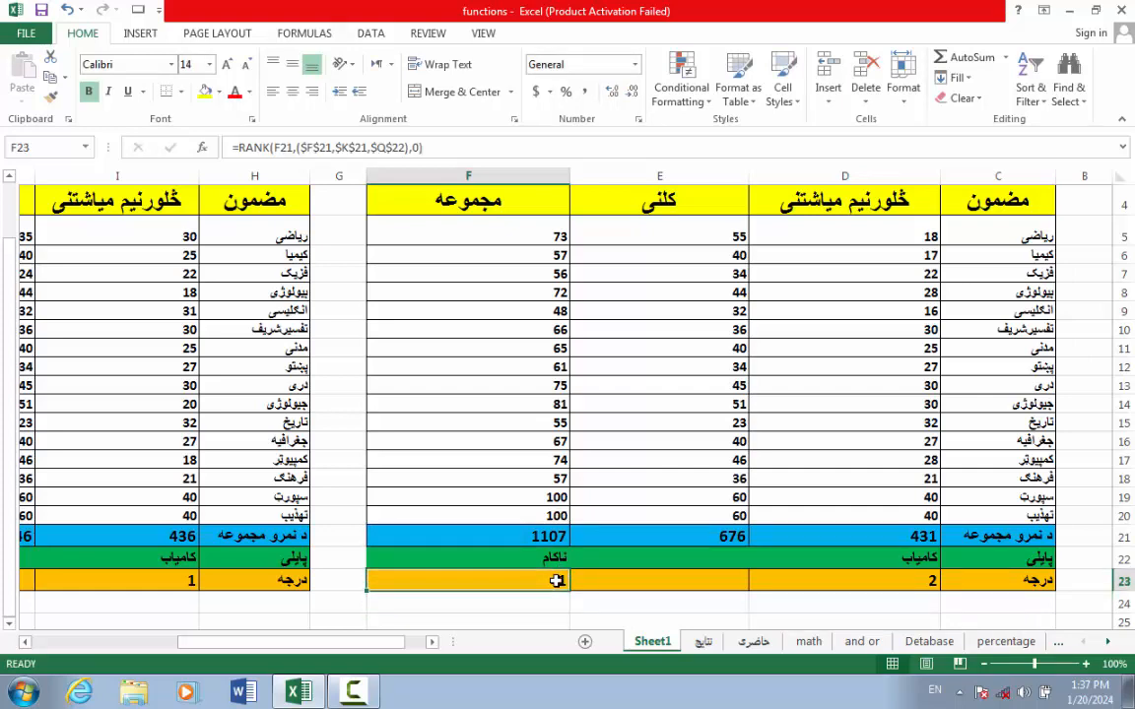
key(ctrl+c)
drag(337, 645, 301, 652)
click(420, 585)
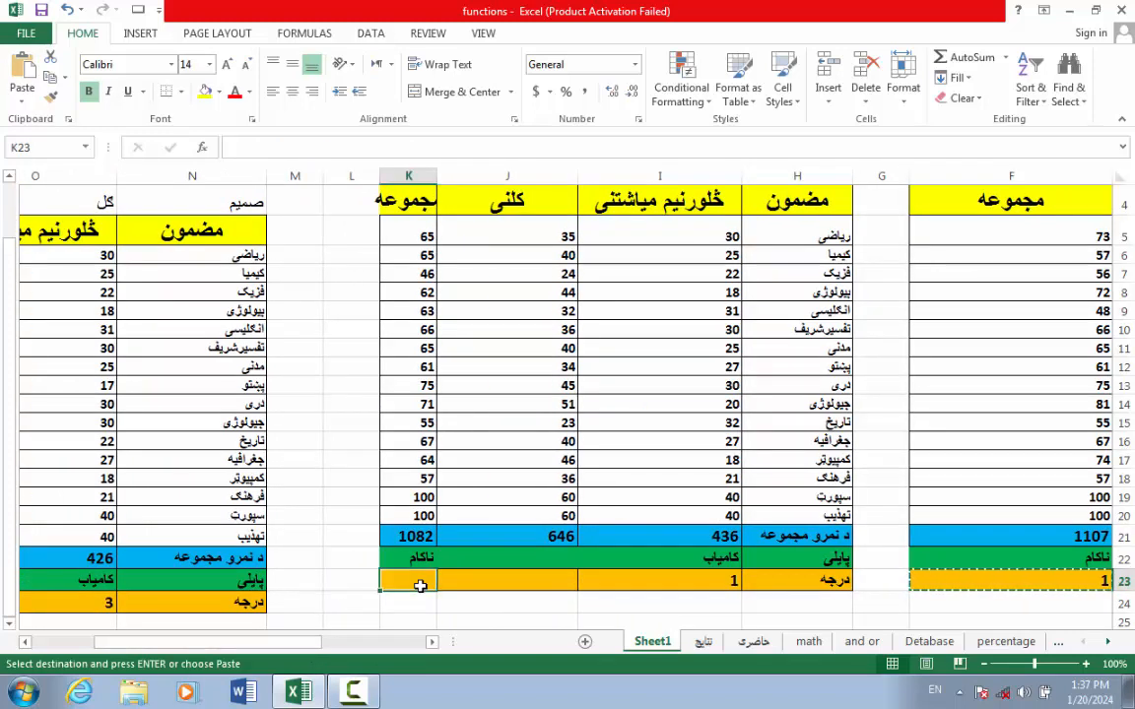
key(ctrl+v)
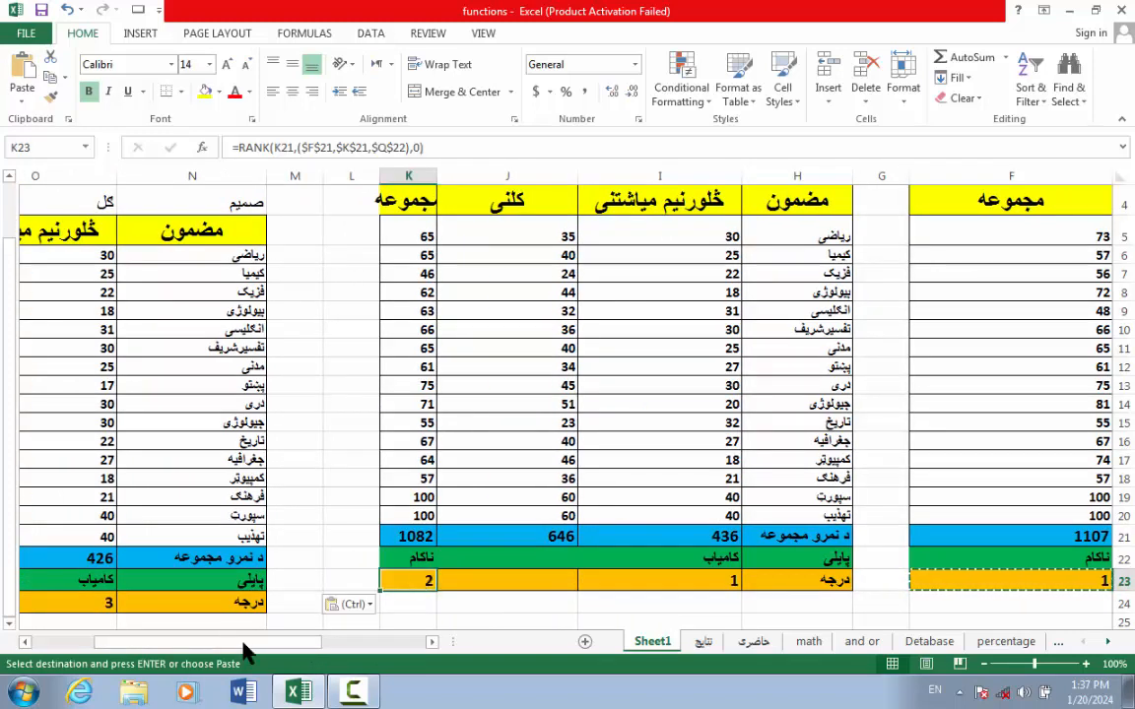
drag(243, 647, 202, 648)
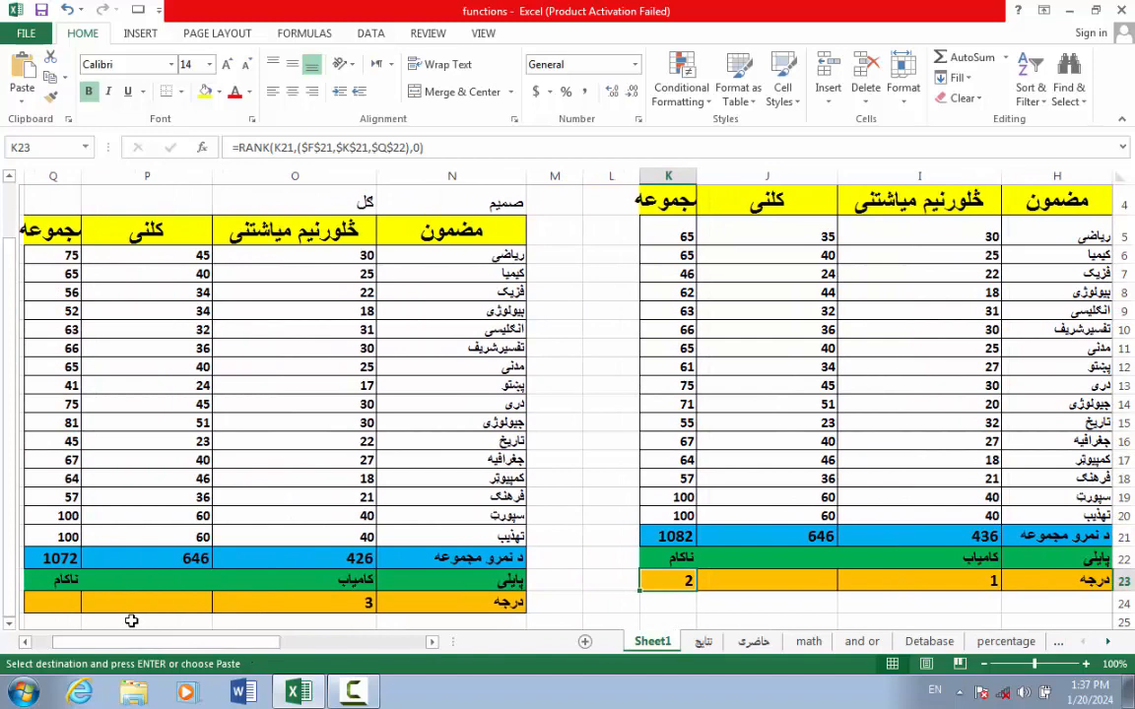
click(63, 605)
key(ctrl+v)
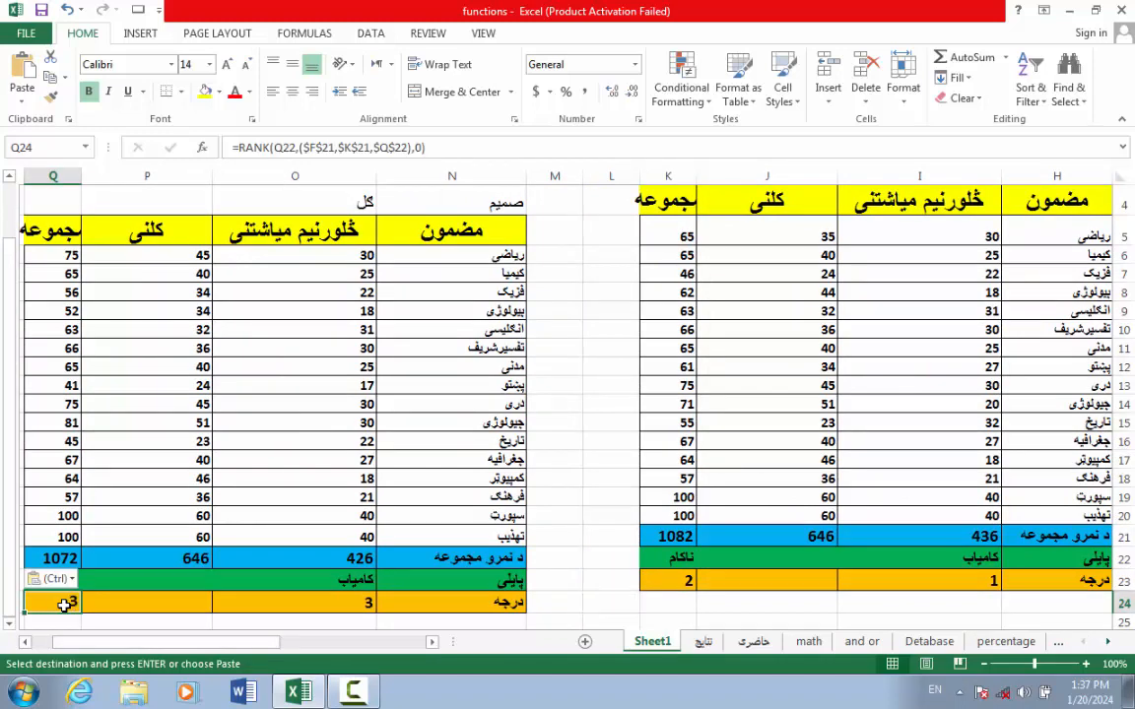
Step: Set the second table's annual physics mark in J7 to 44
drag(167, 642, 237, 650)
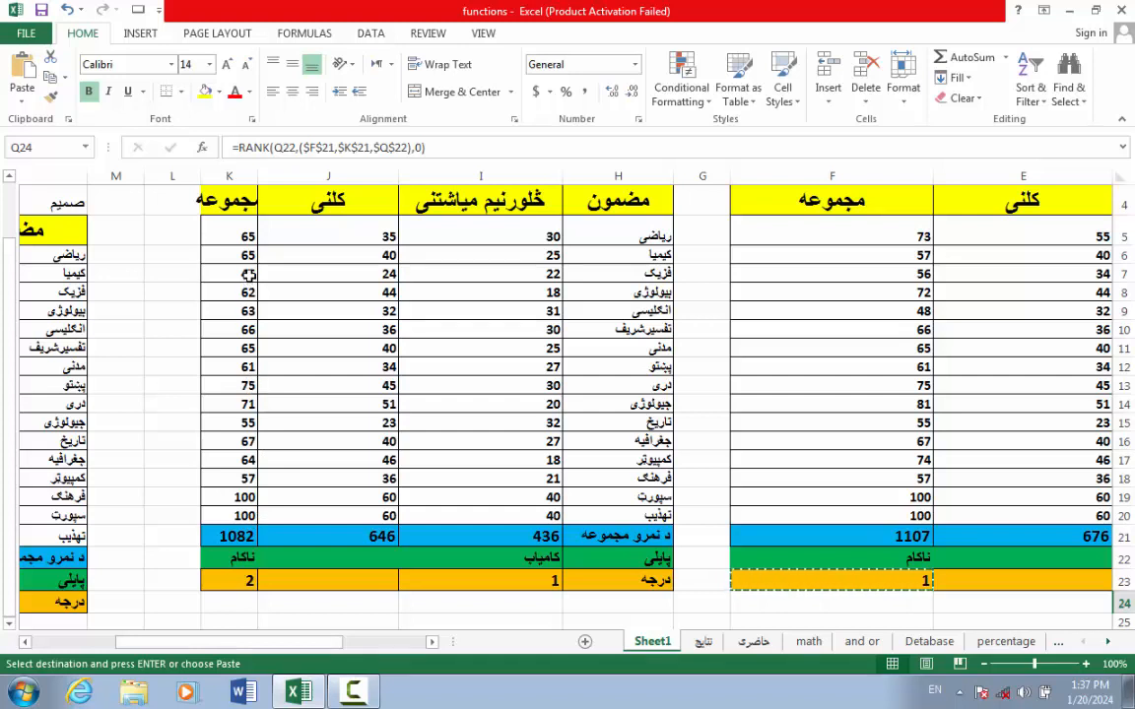
click(391, 273)
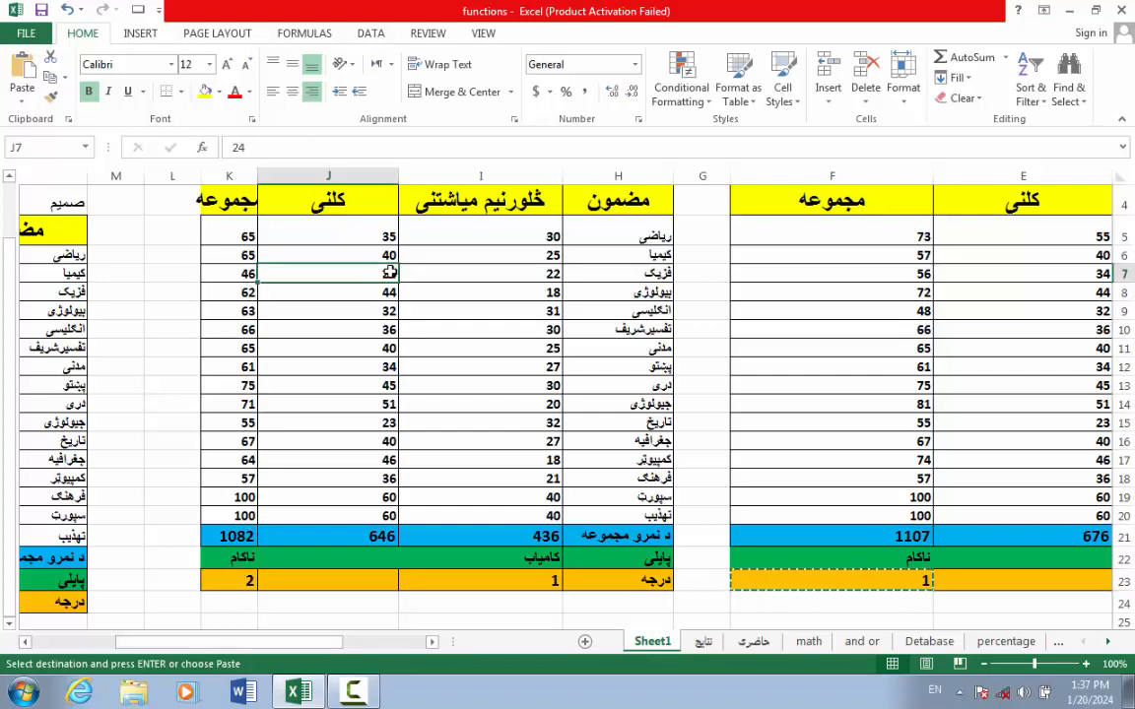
double_click(391, 276)
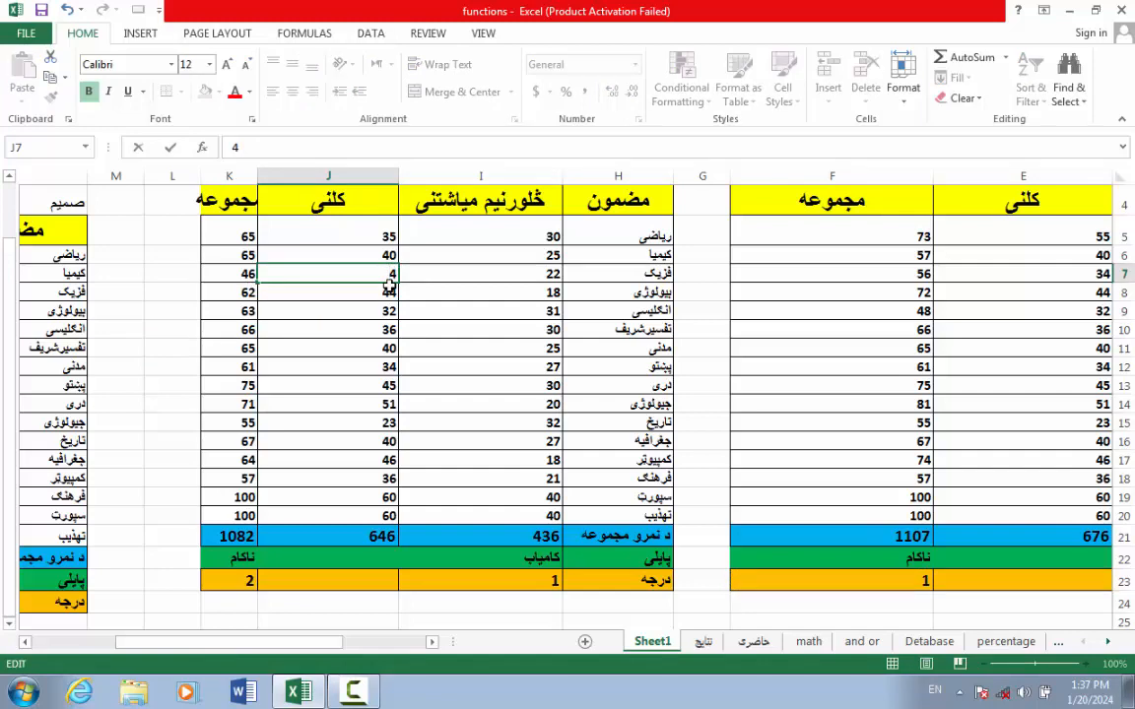
click(380, 330)
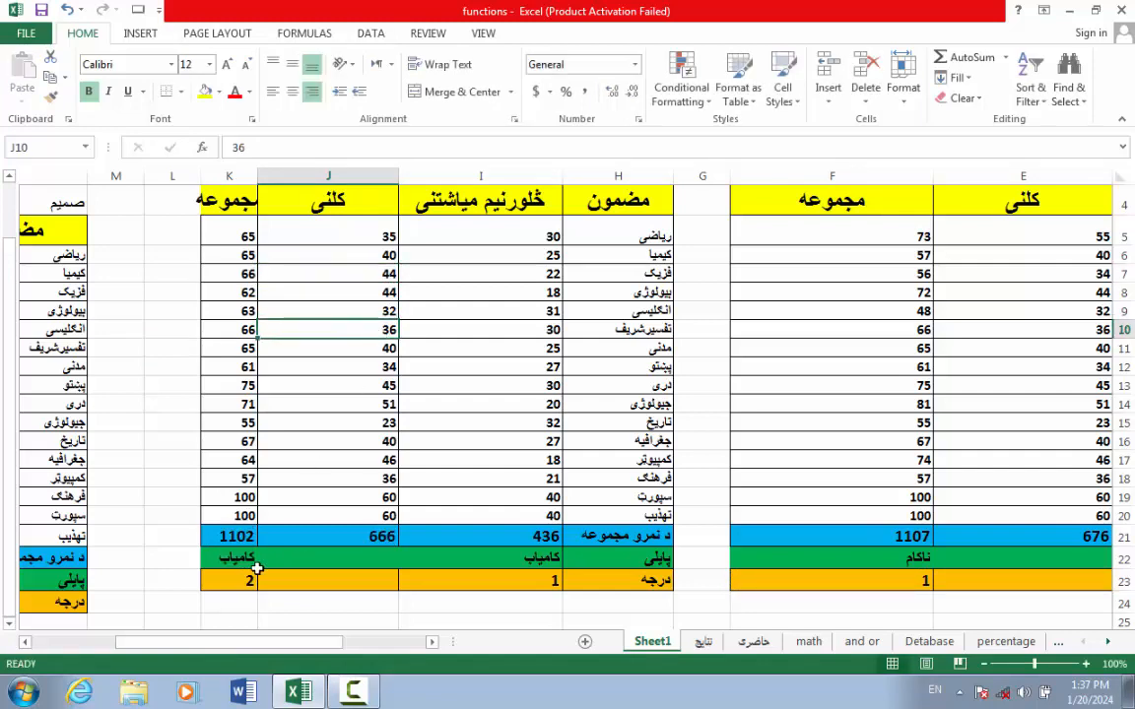
Step: Change the third table's annual marks to 39 in P13 and 45 in P16
drag(261, 646, 177, 650)
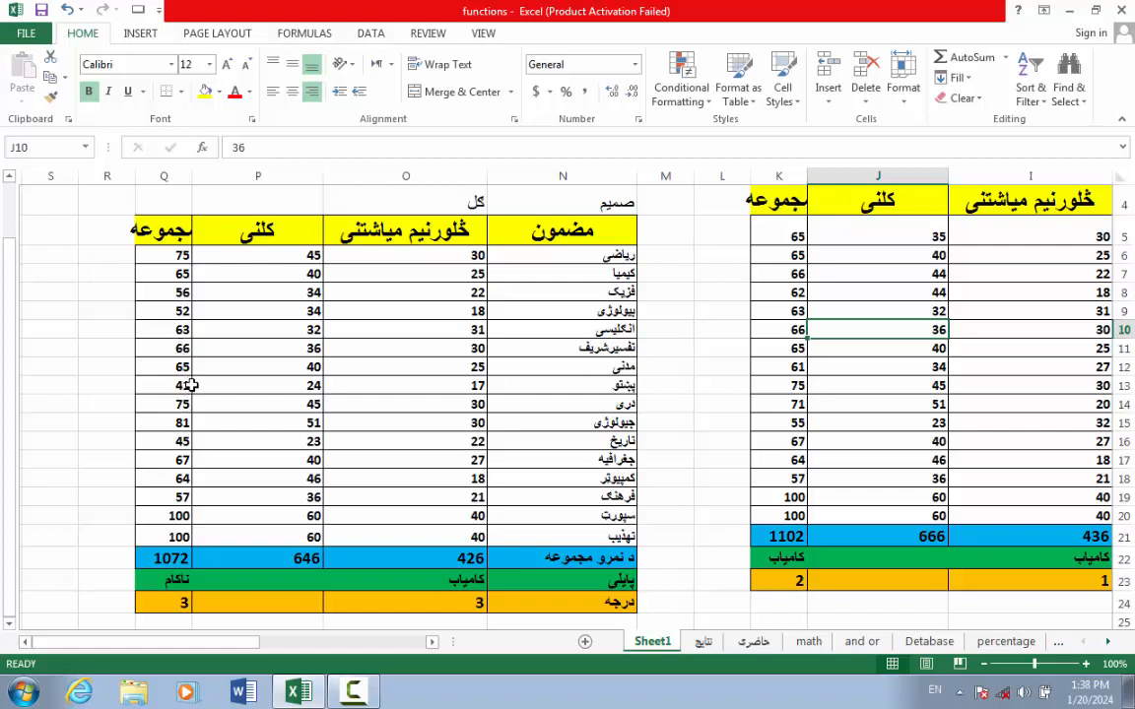
double_click(315, 384)
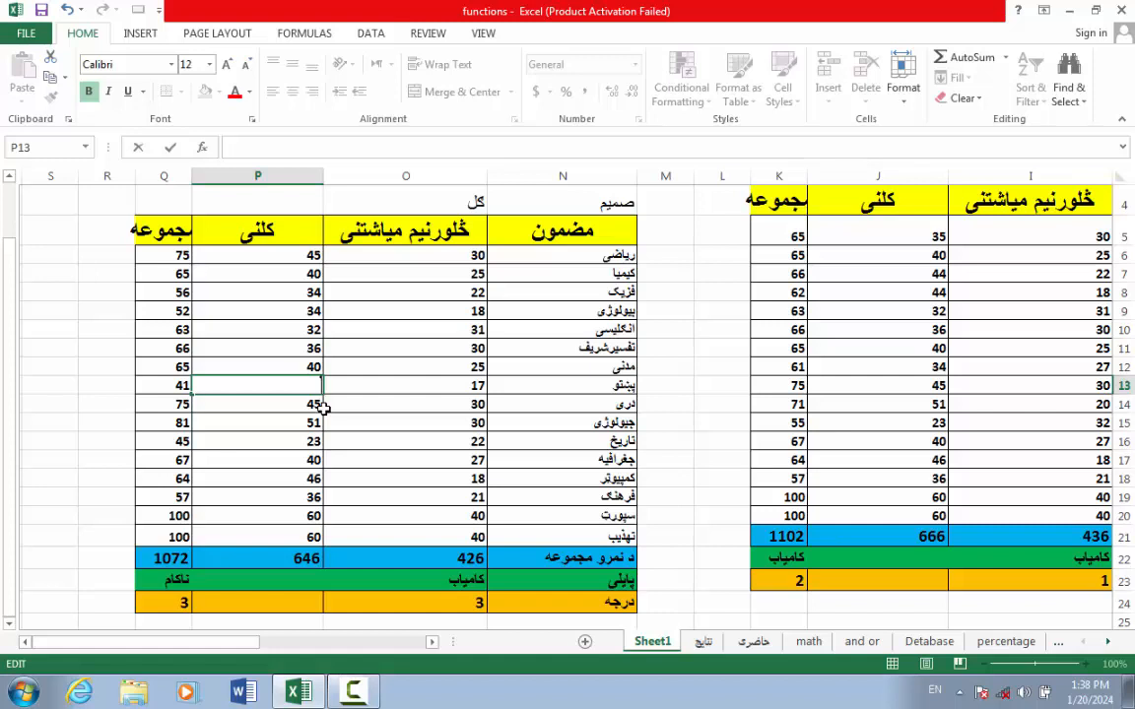
key(Return)
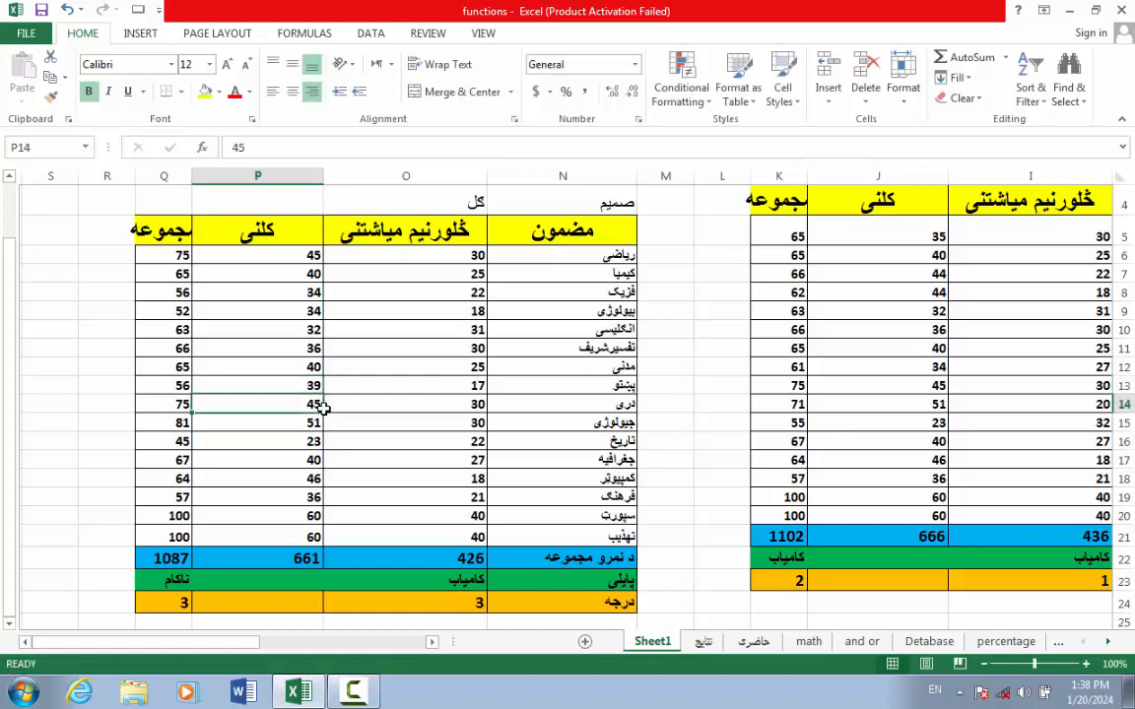
double_click(232, 382)
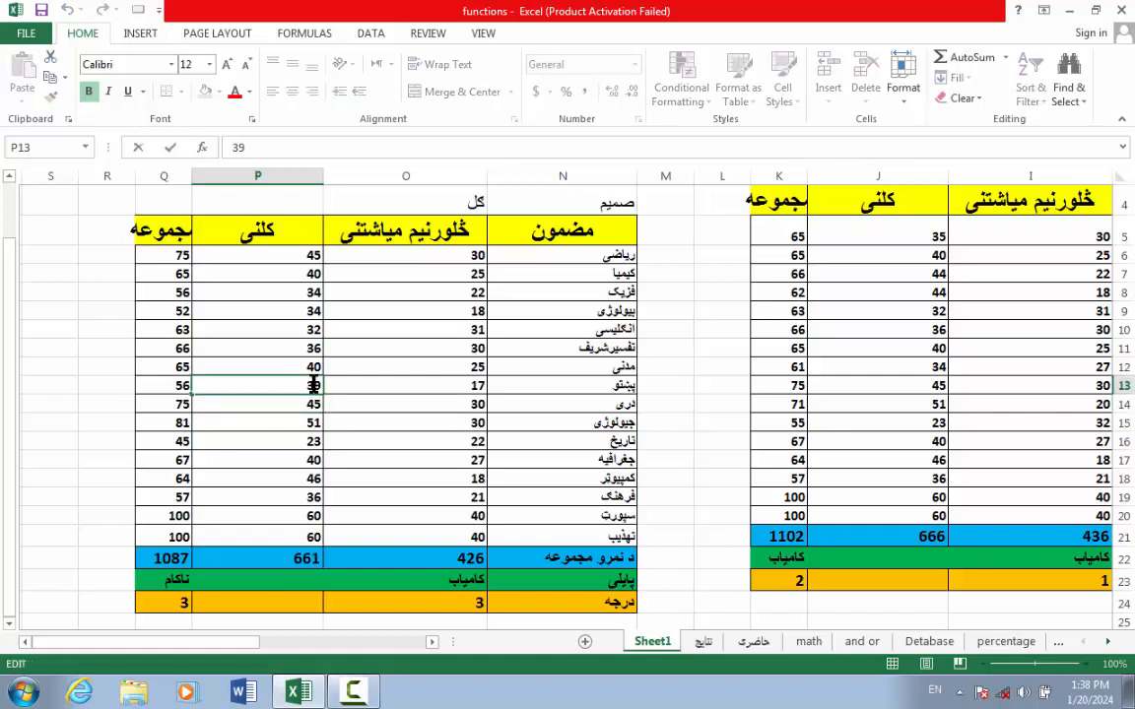
double_click(315, 443)
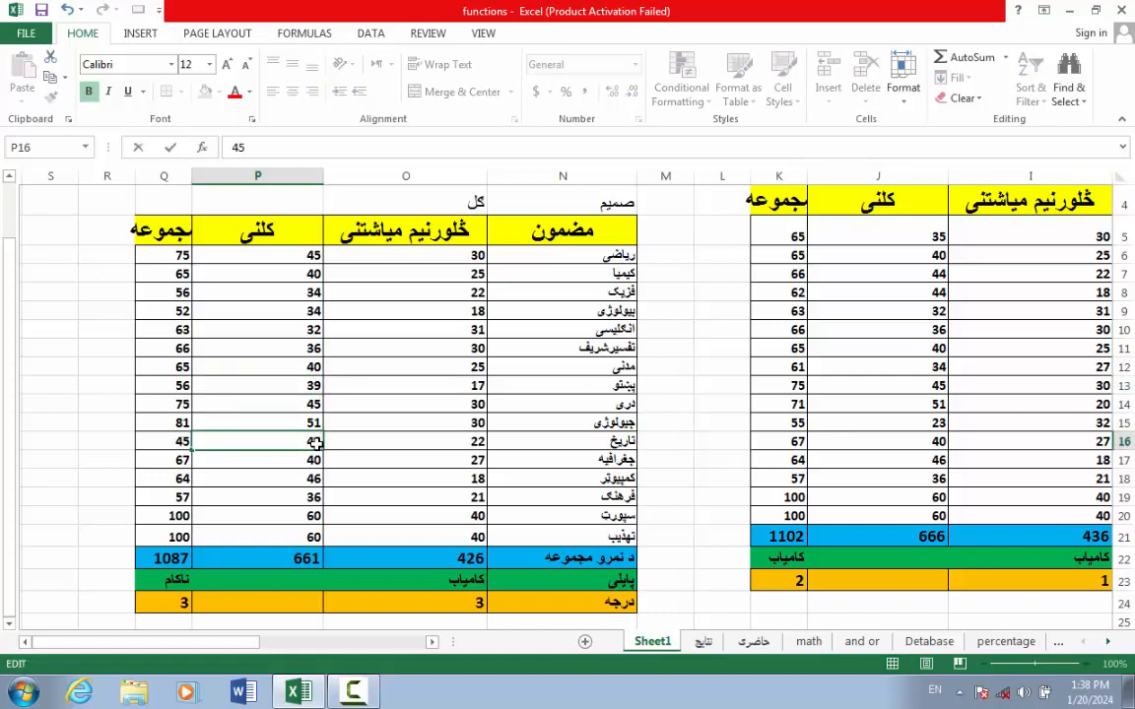
key(Return)
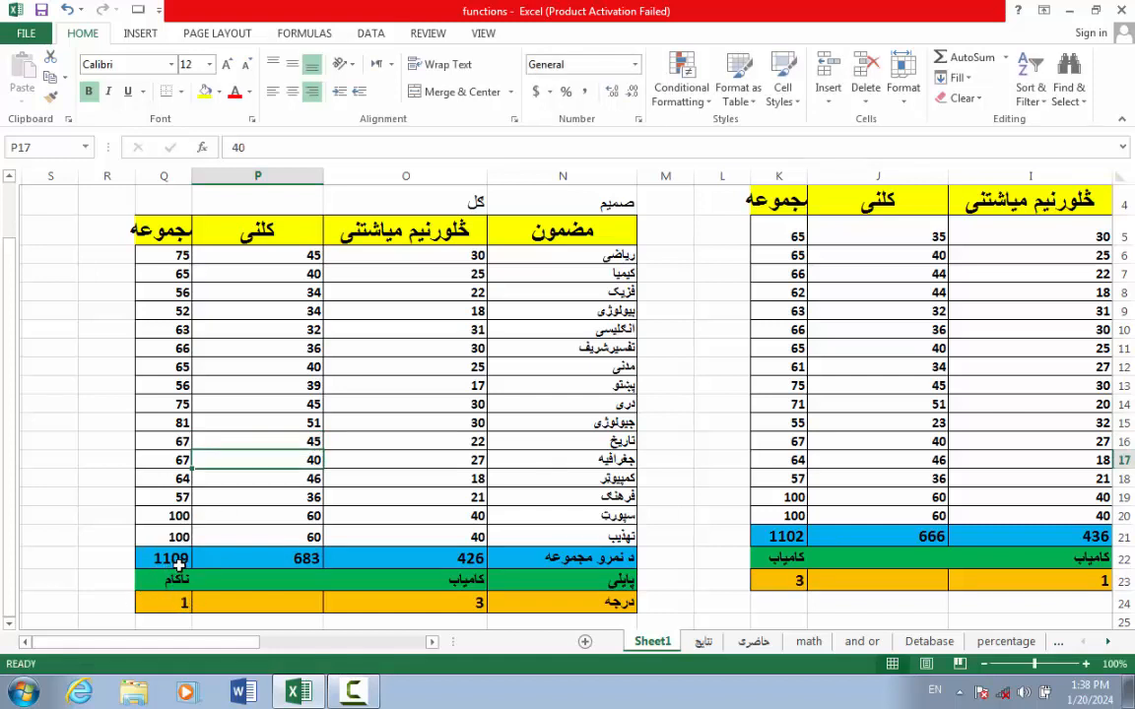
drag(193, 643, 296, 648)
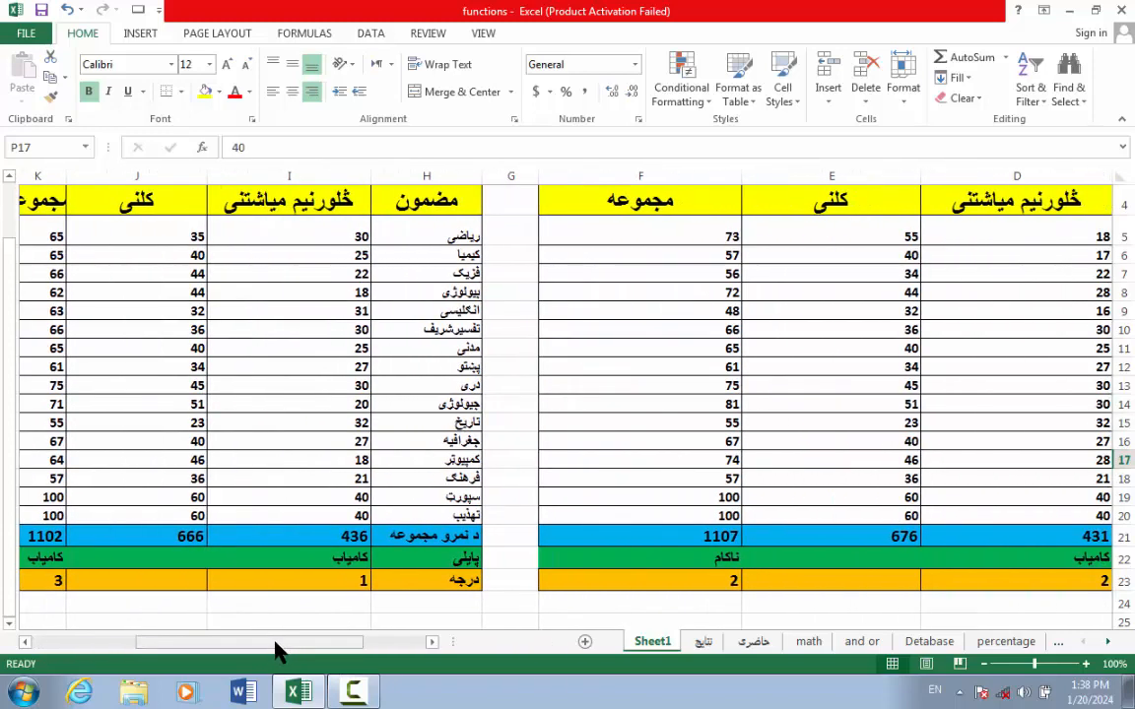